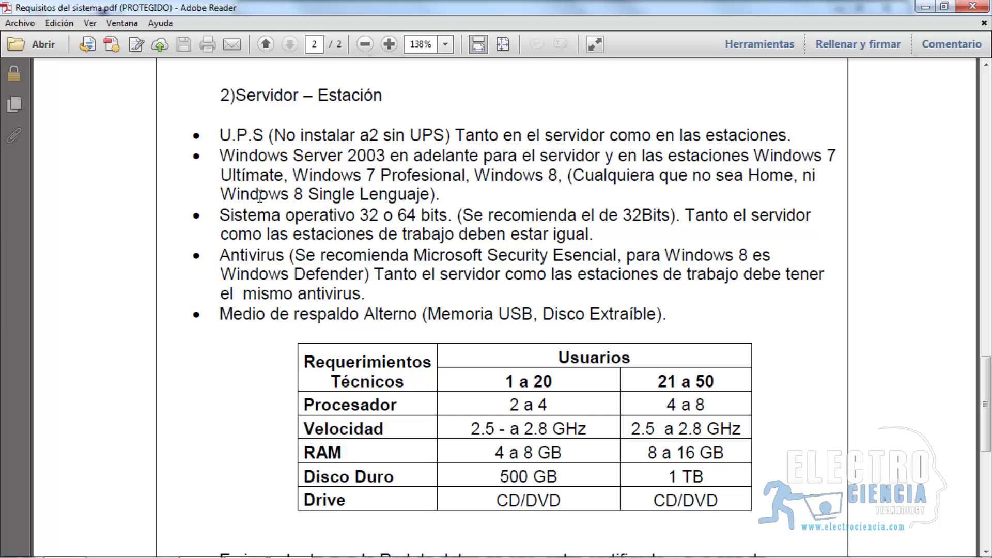
- Examine the Windows version and matching 32/64-bit requirements in the Servidor – Estación section
{"action": "left_click_drag", "start_coordinate": [219, 159], "coordinate": [382, 157]}
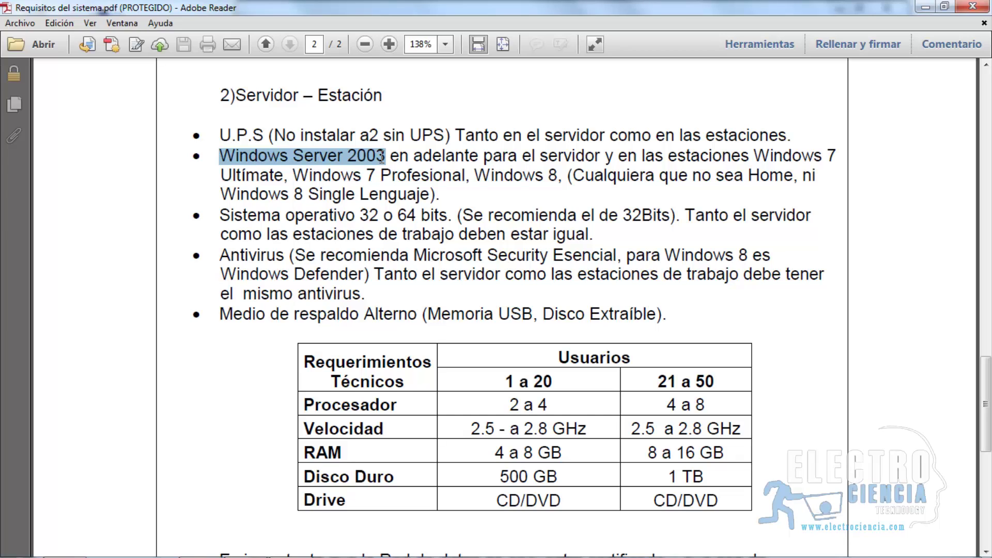
{"action": "left_click_drag", "start_coordinate": [668, 158], "coordinate": [848, 156]}
{"action": "left_click", "coordinate": [568, 176]}
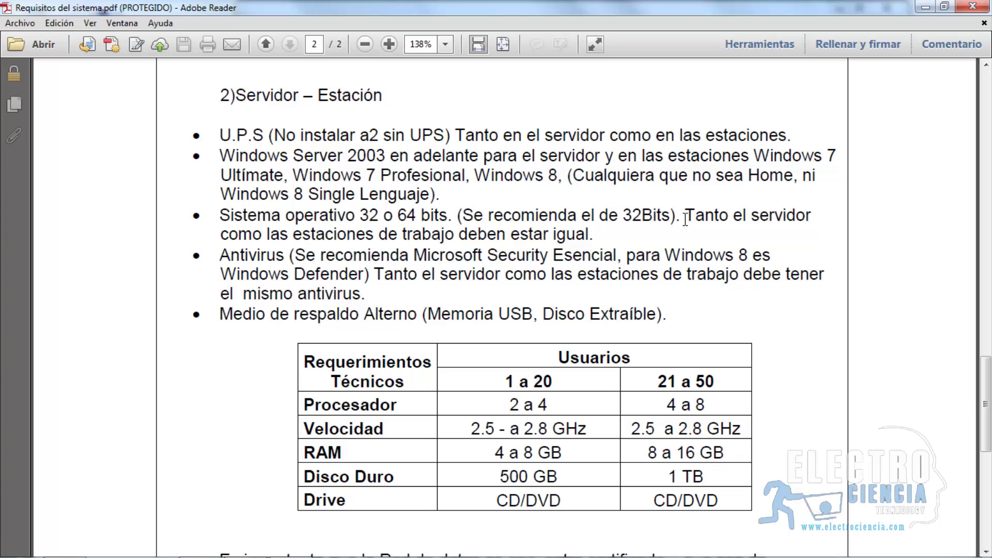
{"action": "left_click_drag", "start_coordinate": [685, 216], "coordinate": [600, 237]}
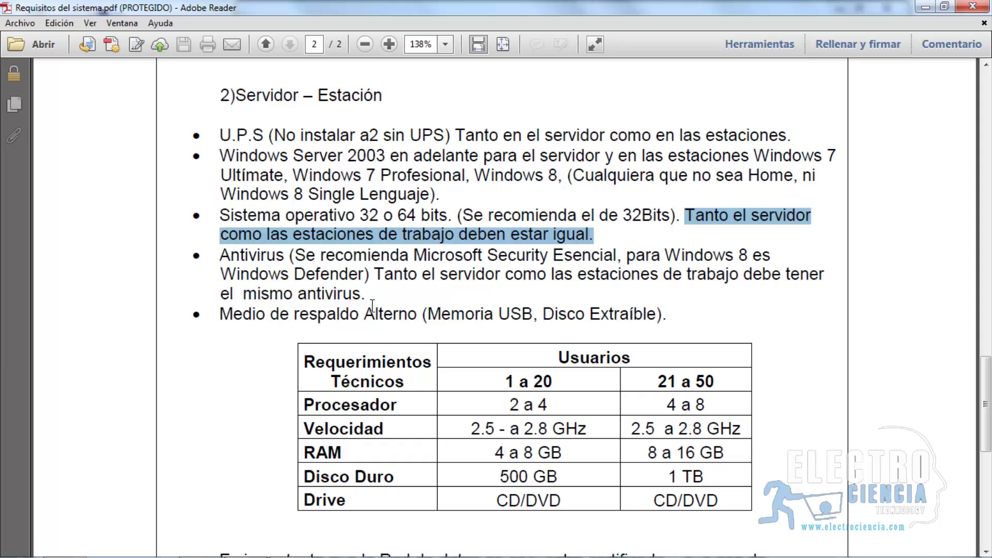
{"action": "left_click", "coordinate": [482, 308]}
- Review the technical requirements table and the data network requirement at the end of the document, and close the PDF
{"action": "scroll", "coordinate": [485, 302], "scroll_direction": "down", "scroll_amount": 3}
{"action": "scroll", "coordinate": [626, 280], "scroll_direction": "down", "scroll_amount": 1}
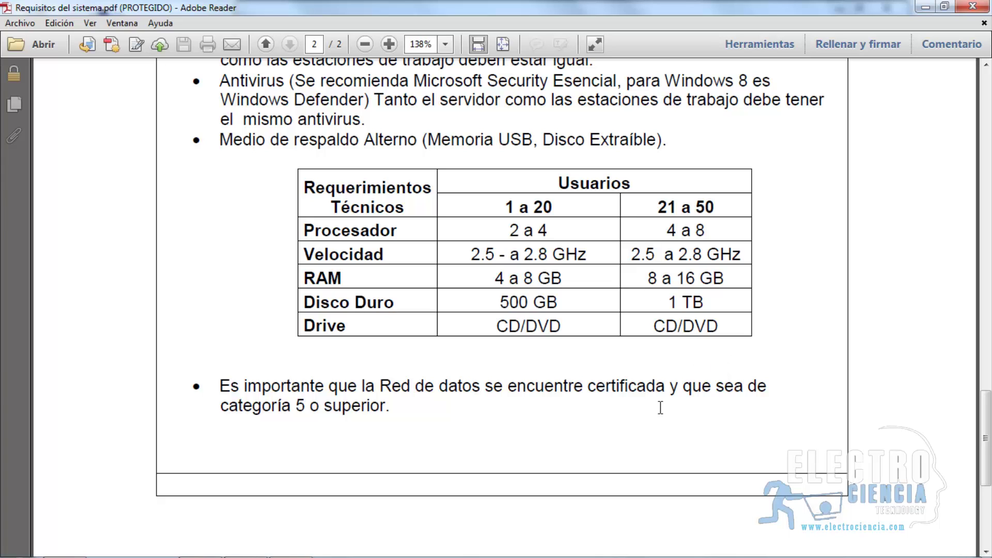
{"action": "scroll", "coordinate": [573, 395], "scroll_direction": "down", "scroll_amount": 3}
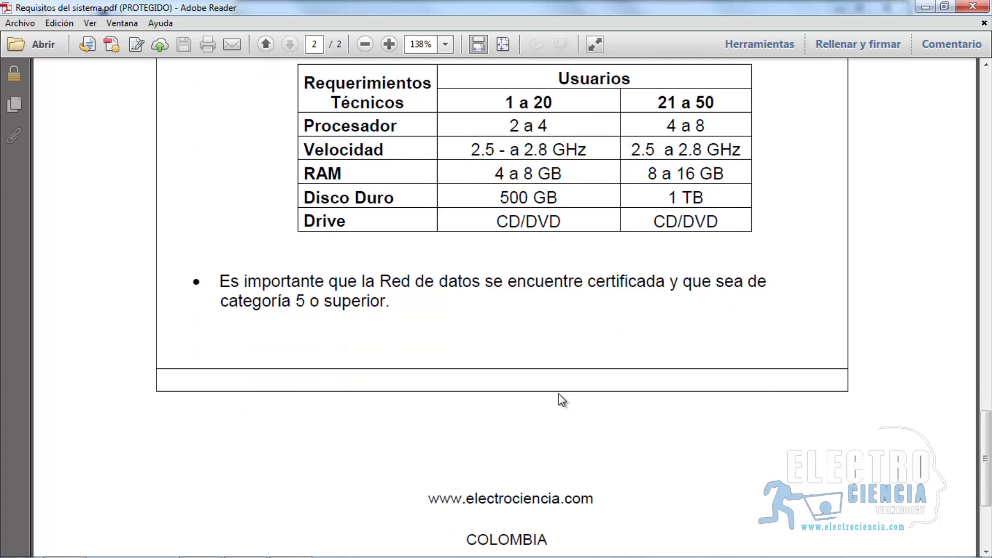
{"action": "left_click_drag", "start_coordinate": [221, 285], "coordinate": [461, 306]}
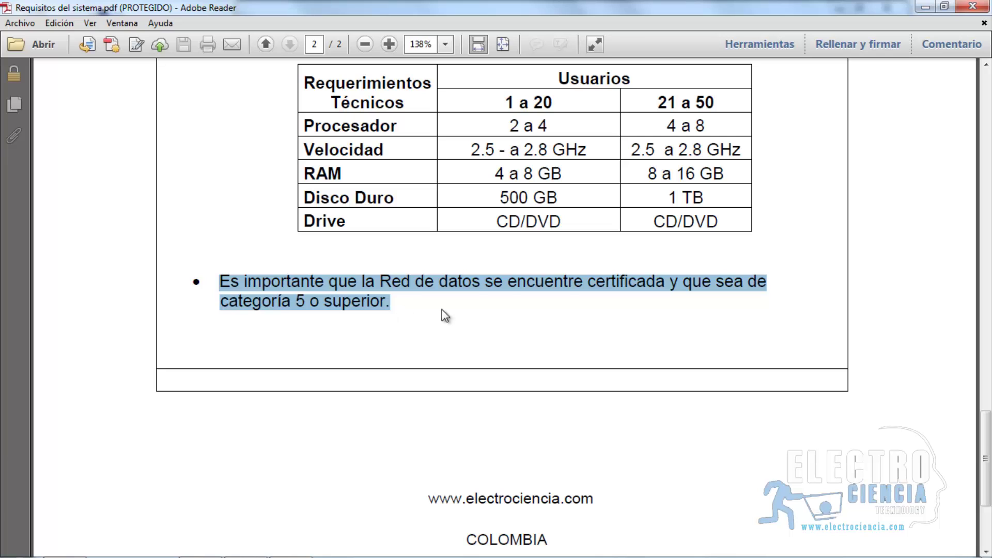
{"action": "left_click", "coordinate": [529, 309]}
{"action": "scroll", "coordinate": [537, 313], "scroll_direction": "down", "scroll_amount": 5}
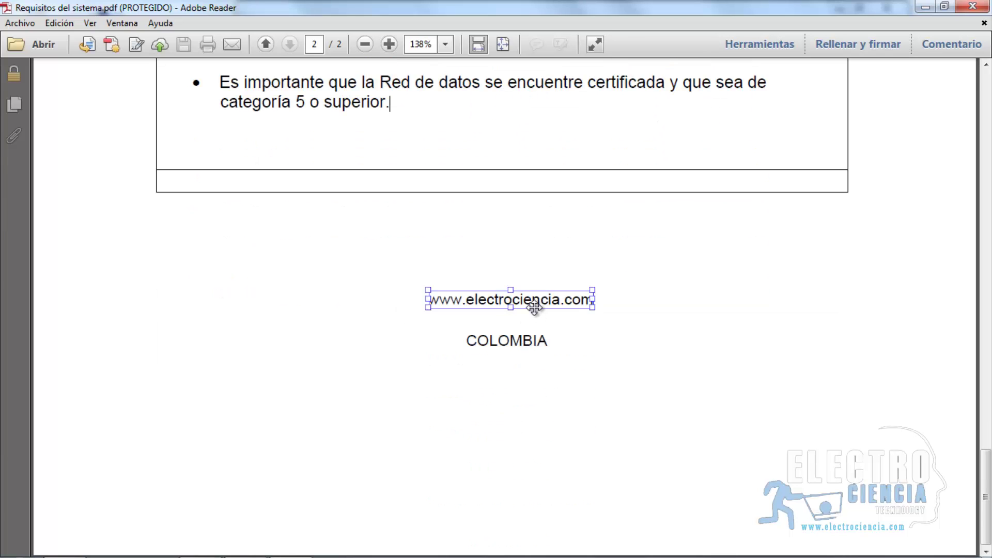
{"action": "scroll", "coordinate": [534, 307], "scroll_direction": "up", "scroll_amount": 8}
{"action": "scroll", "coordinate": [535, 308], "scroll_direction": "up", "scroll_amount": 4}
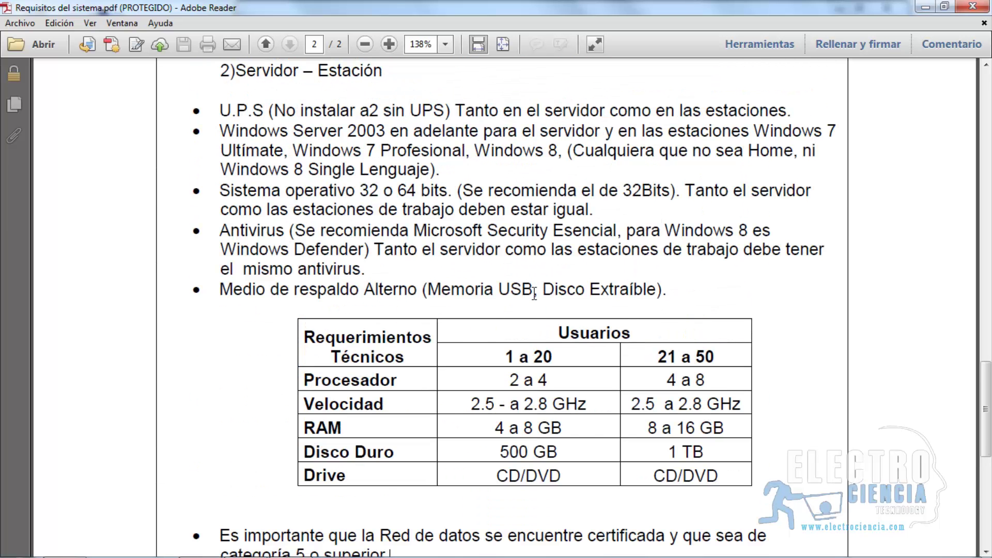
{"action": "left_click", "coordinate": [972, 9]}
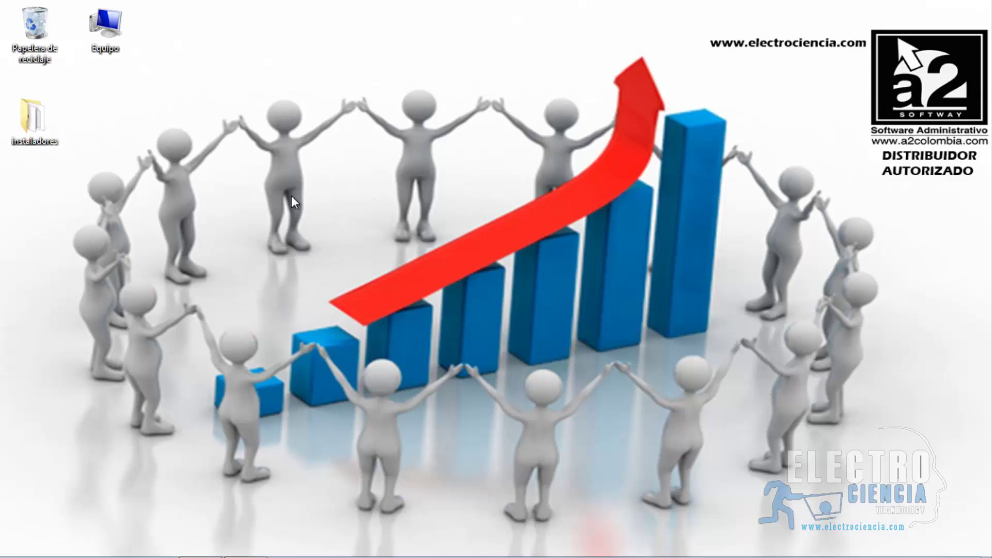
- Open the instaladores folder on the desktop and delete its licencias subfolder, keeping the archive of the same name
{"action": "double_click", "coordinate": [52, 124]}
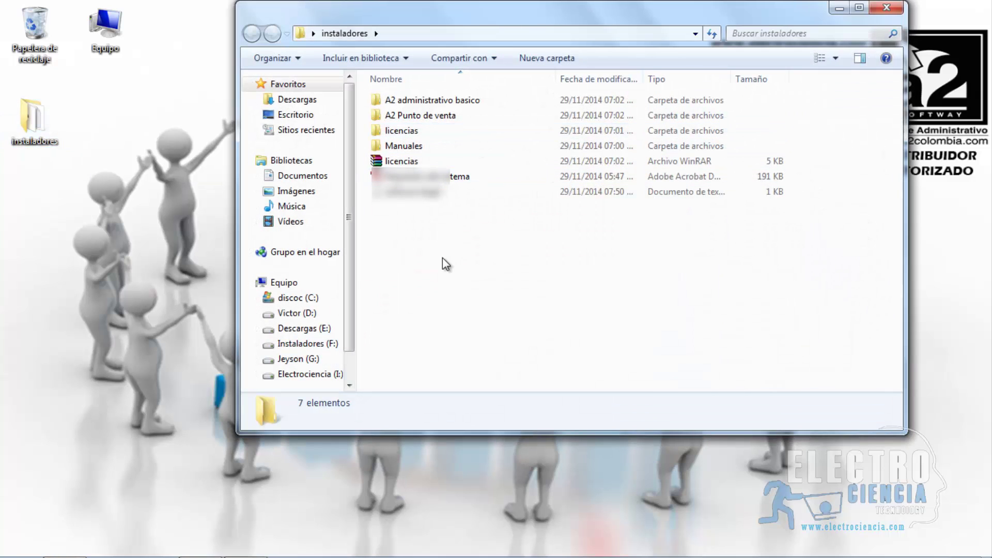
{"action": "left_click", "coordinate": [412, 133]}
{"action": "key", "text": "Delete"}
{"action": "key", "text": "Return"}
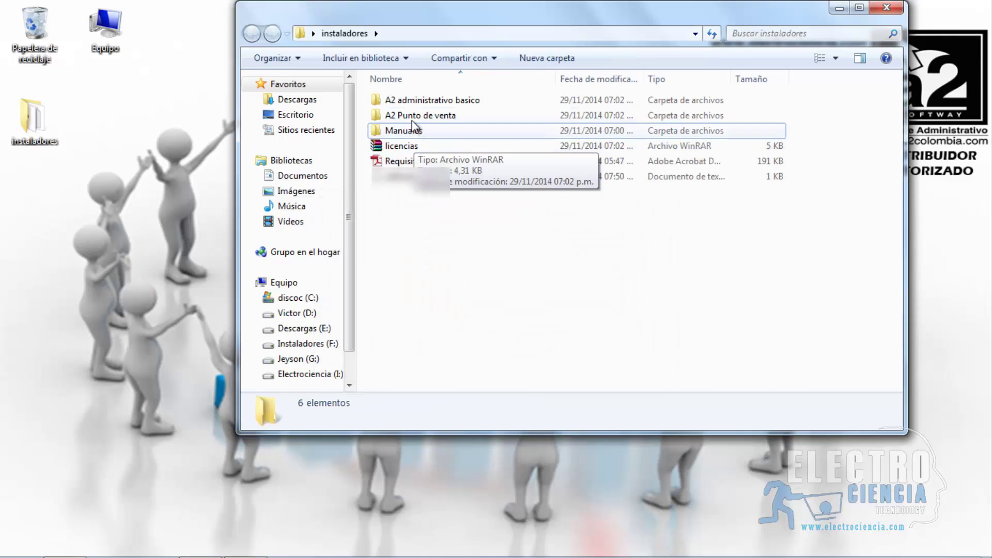
- Look through the contents of the A2 administrativo basico, A2 Punto de venta and Manuales folders
{"action": "double_click", "coordinate": [425, 101]}
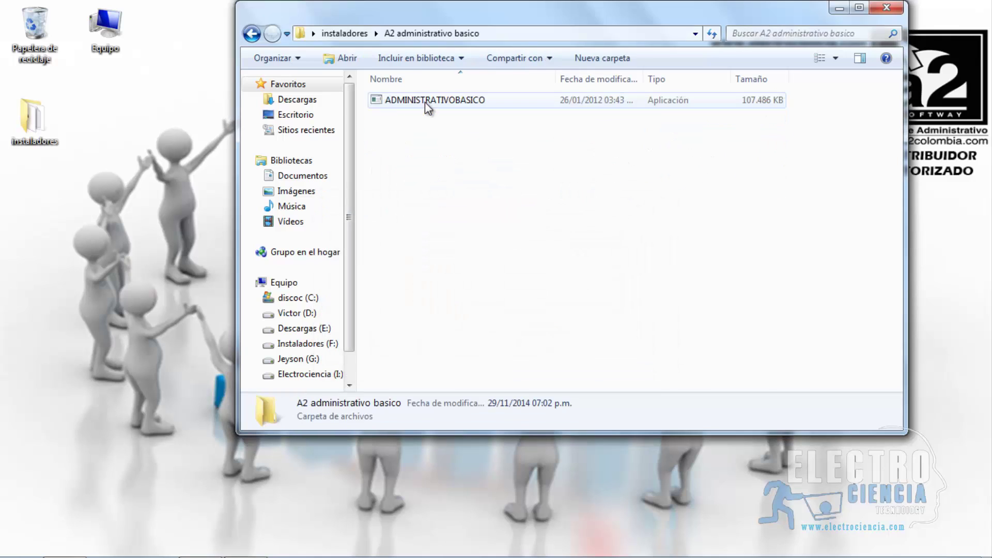
{"action": "left_click", "coordinate": [252, 33]}
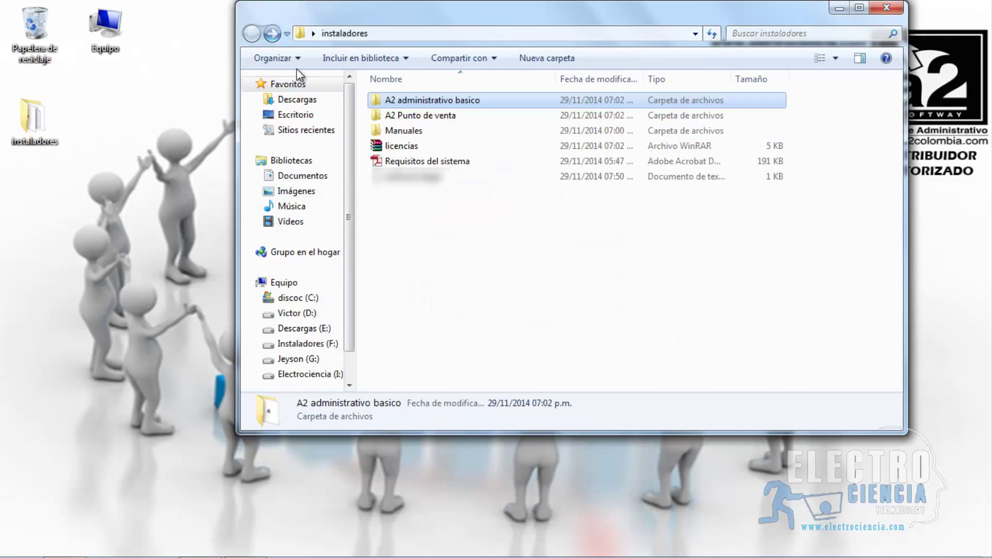
{"action": "double_click", "coordinate": [413, 114]}
{"action": "left_click", "coordinate": [252, 33]}
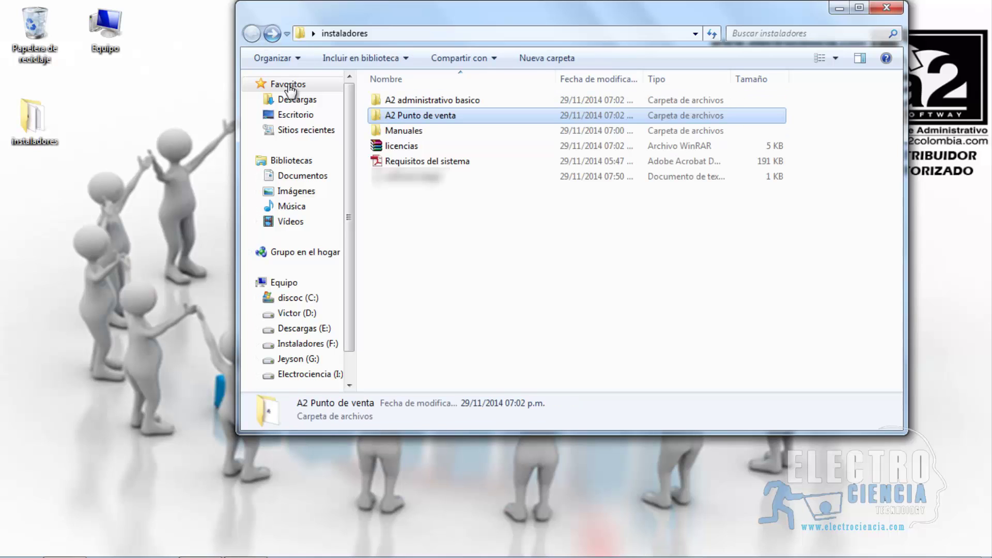
{"action": "double_click", "coordinate": [403, 131]}
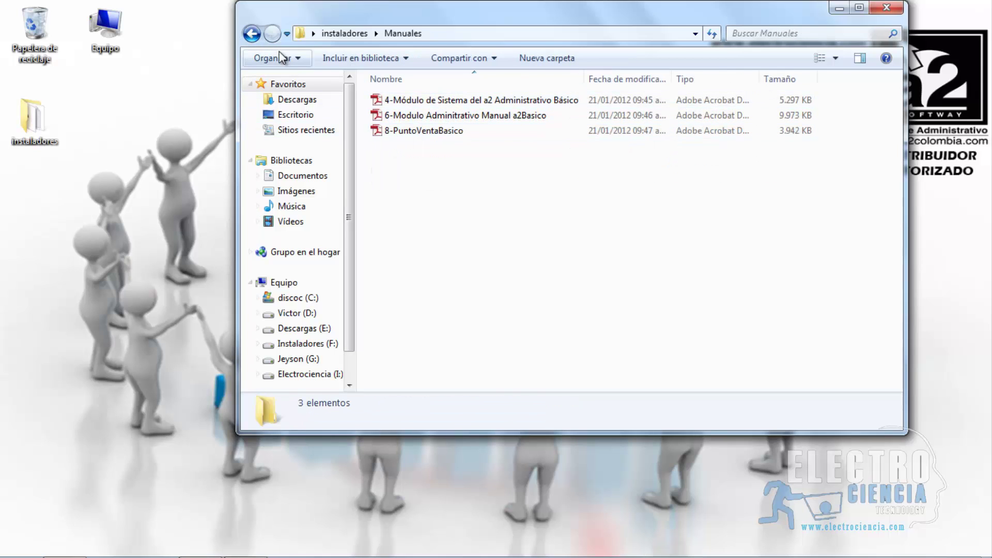
{"action": "left_click", "coordinate": [251, 34]}
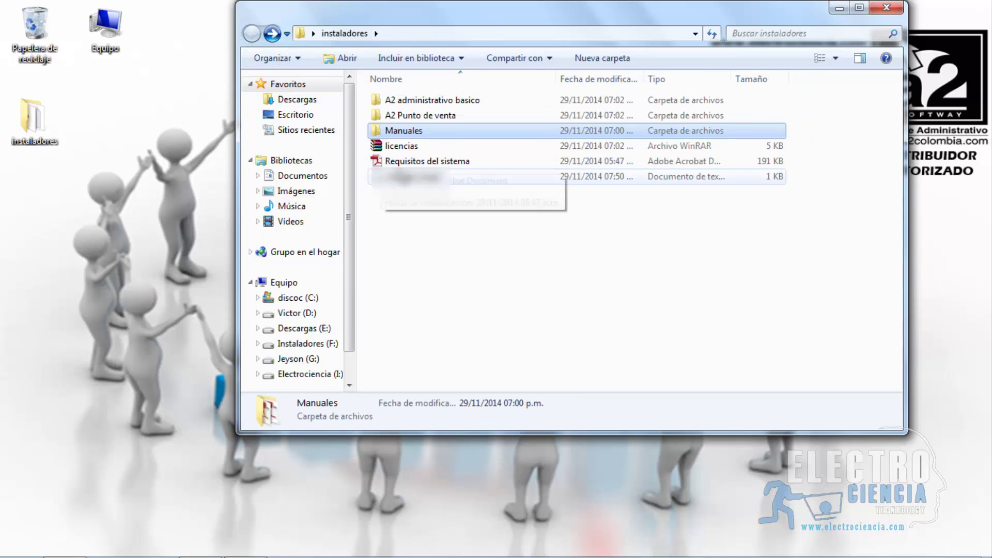
- Extract the licencias archive in place and inspect the A2BASICO and a2Cash licence files in the extracted folder
{"action": "right_click", "coordinate": [402, 146]}
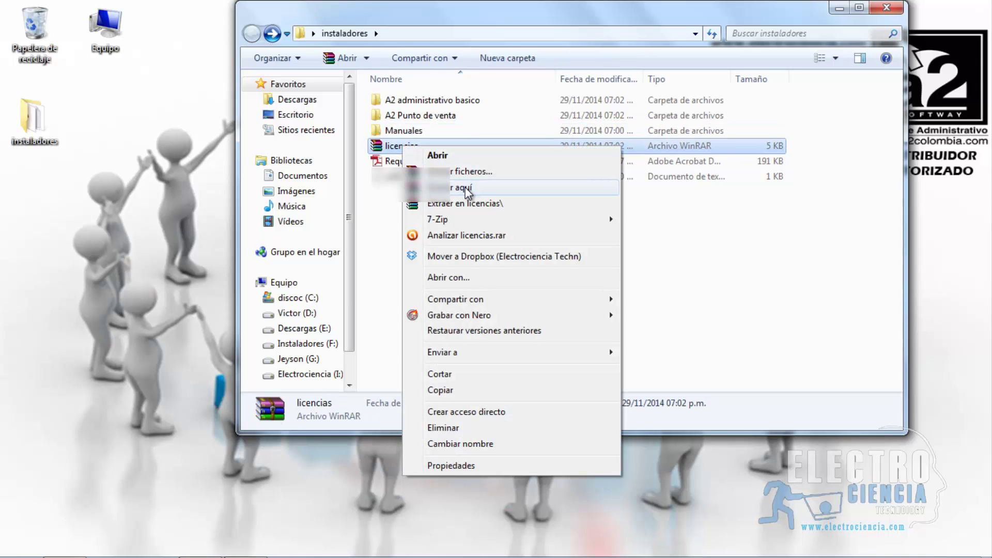
{"action": "left_click", "coordinate": [465, 187]}
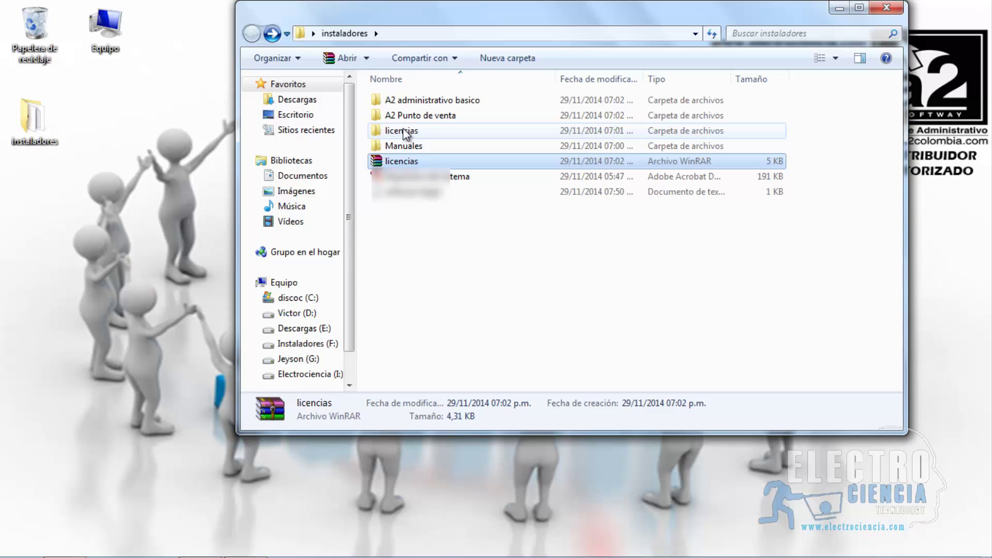
{"action": "double_click", "coordinate": [412, 132]}
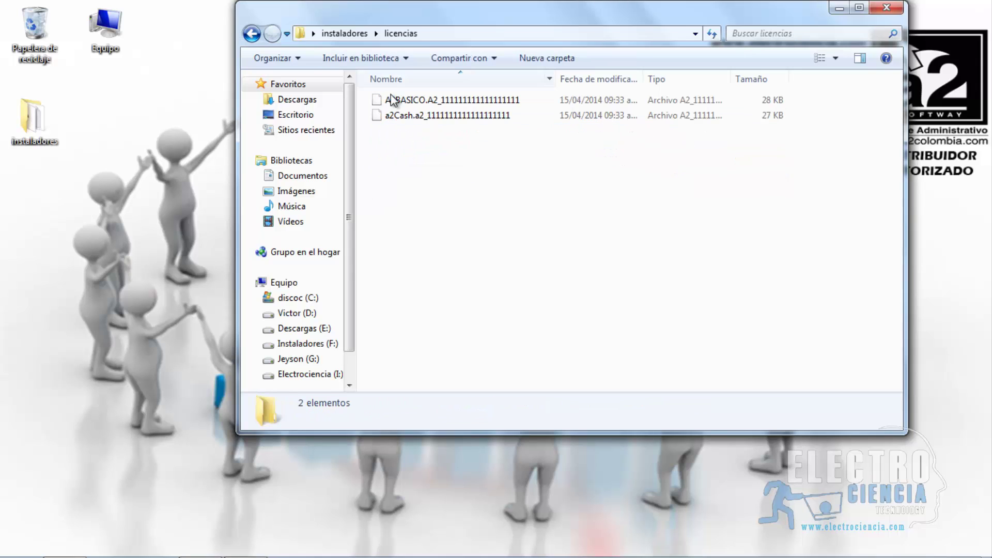
{"action": "left_click_drag", "start_coordinate": [462, 140], "coordinate": [391, 109]}
{"action": "left_click", "coordinate": [416, 103]}
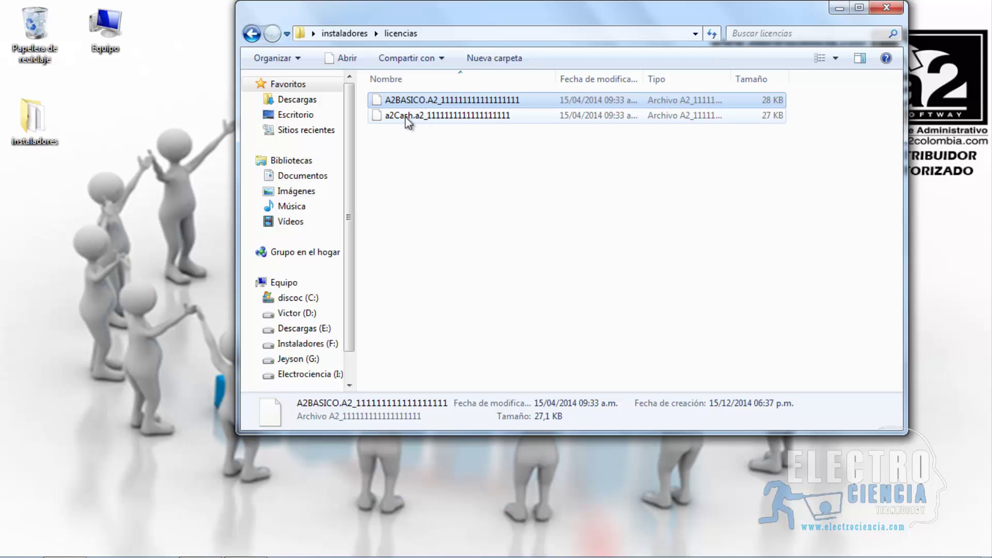
{"action": "left_click_drag", "start_coordinate": [502, 147], "coordinate": [419, 85]}
{"action": "left_click", "coordinate": [445, 149]}
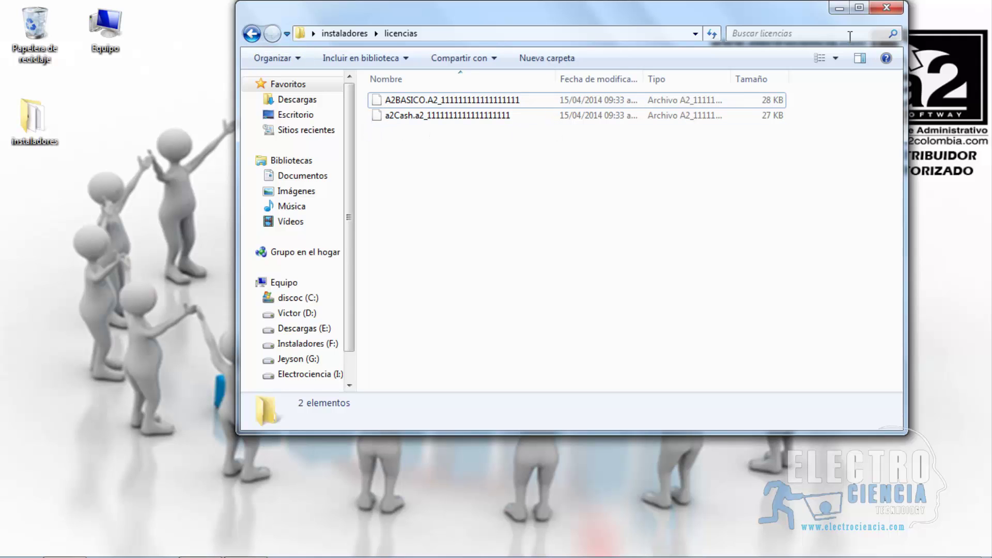
- Close the licencias folder window and open the Electrociencia (I:) drive from Equipo
{"action": "left_click", "coordinate": [887, 8]}
{"action": "double_click", "coordinate": [118, 29]}
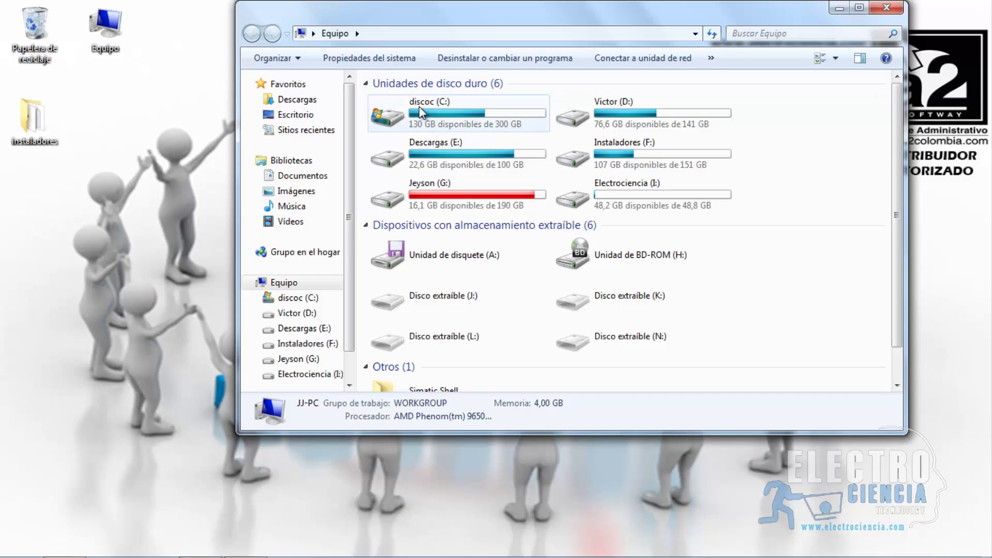
{"action": "left_click", "coordinate": [440, 106]}
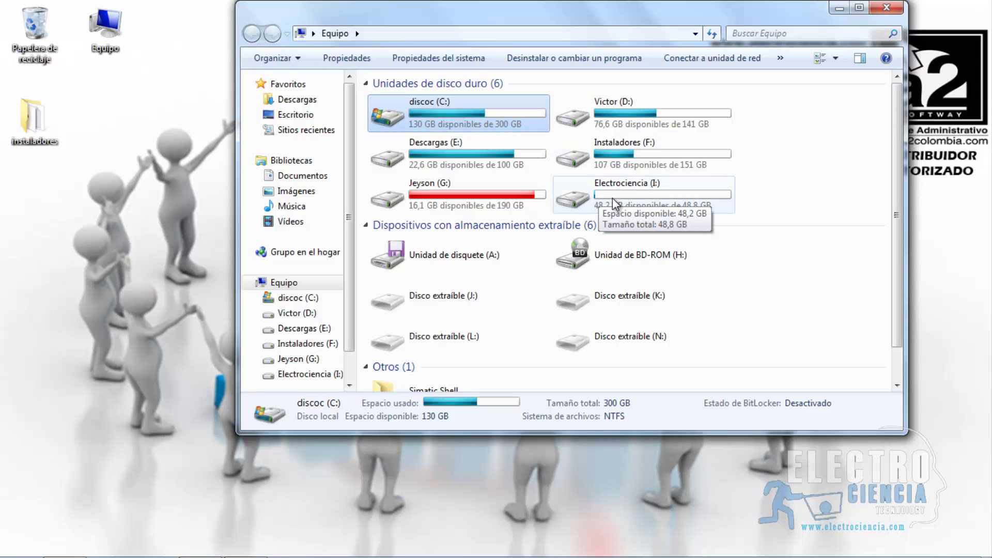
{"action": "mouse_move", "coordinate": [632, 193]}
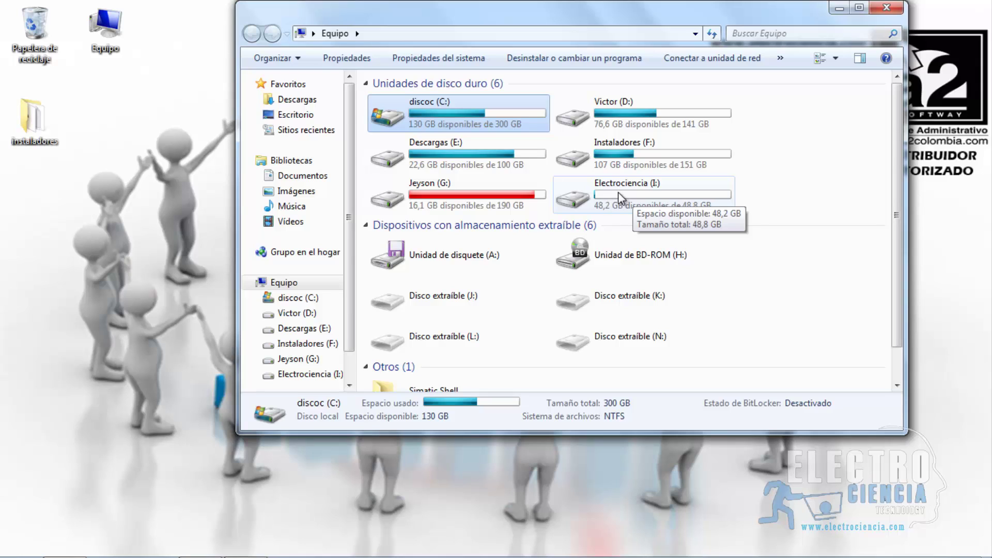
{"action": "double_click", "coordinate": [618, 191]}
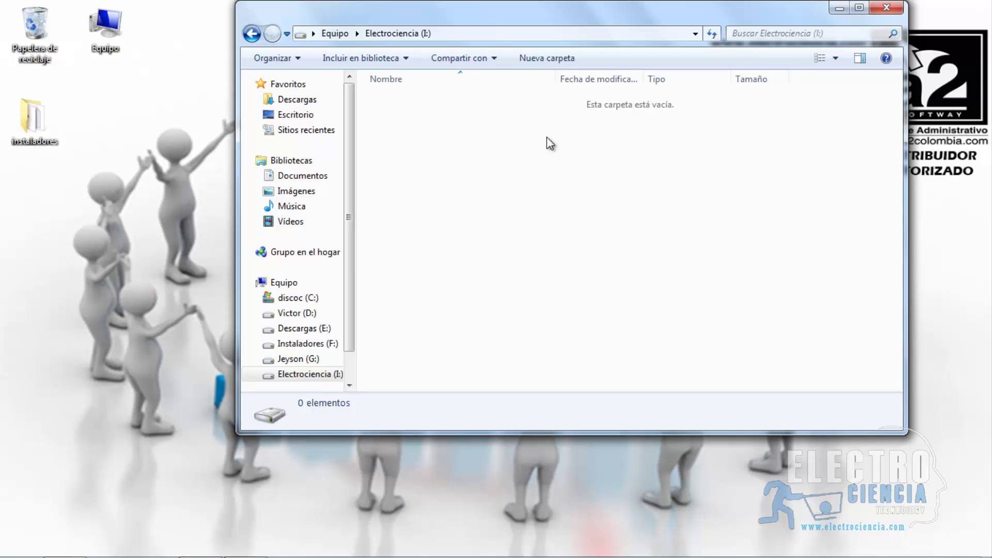
- Create a folder named A2 Softway on the Electrociencia (I:) drive and open it
{"action": "right_click", "coordinate": [531, 171]}
{"action": "mouse_move", "coordinate": [689, 367]}
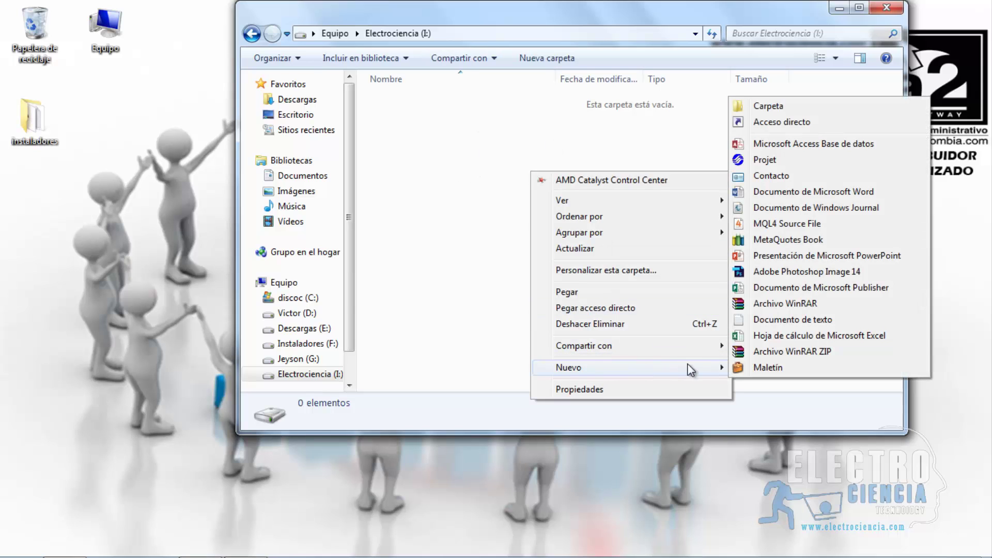
{"action": "left_click", "coordinate": [765, 108]}
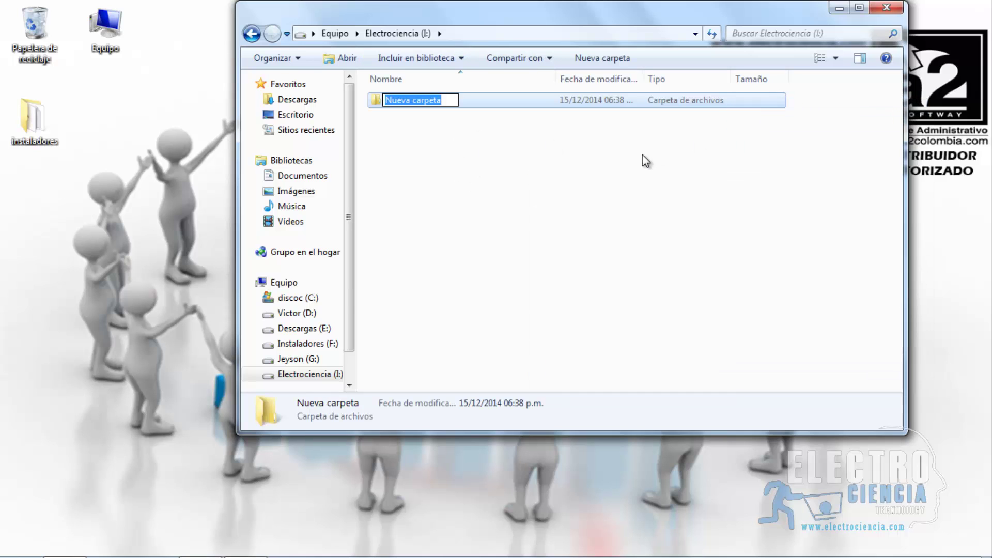
{"action": "type", "text": "A2 S"}
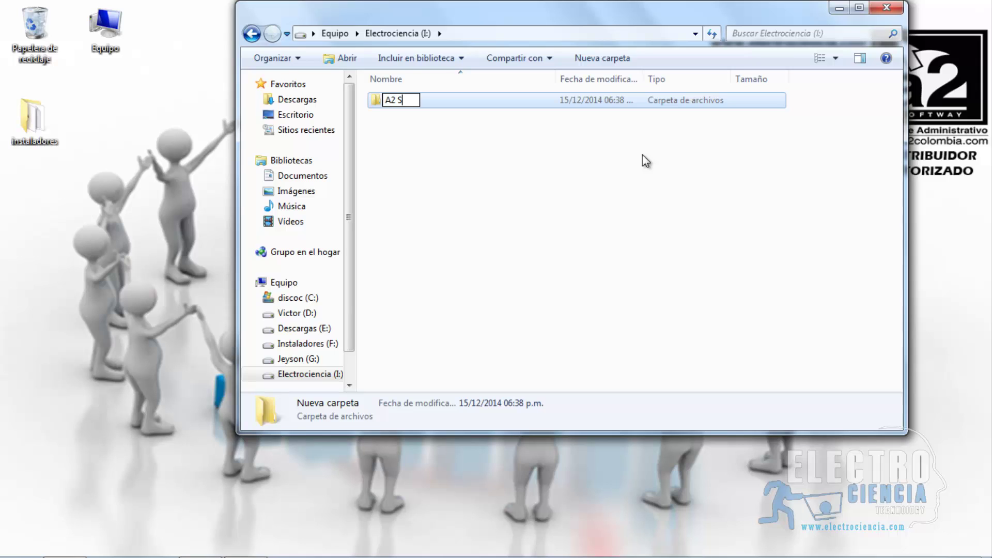
{"action": "type", "text": "oftway"}
{"action": "key", "text": "Return"}
{"action": "key", "text": "Return"}
- Create a subfolder named "A2 administrativo basico" inside the A2 Softway folder
{"action": "right_click", "coordinate": [545, 217]}
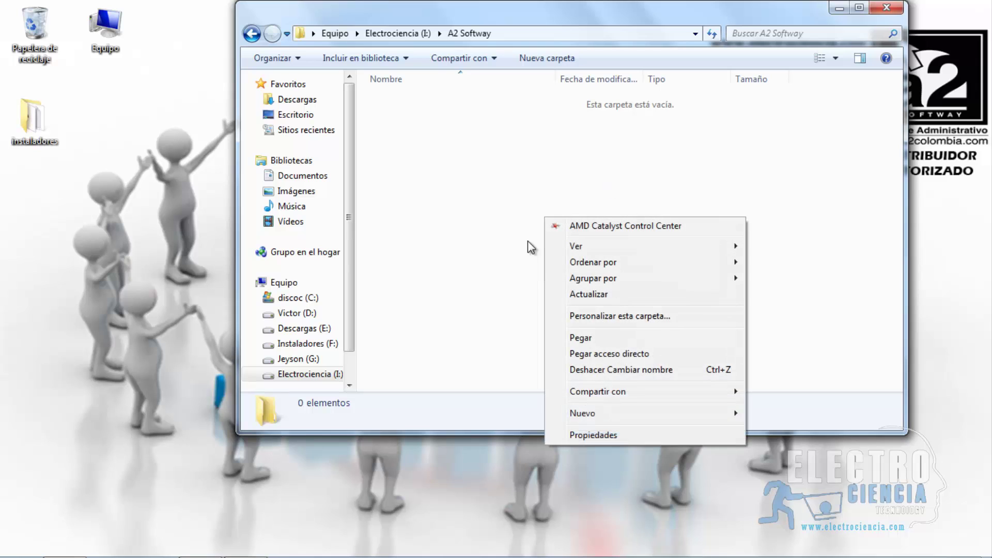
{"action": "mouse_move", "coordinate": [660, 414]}
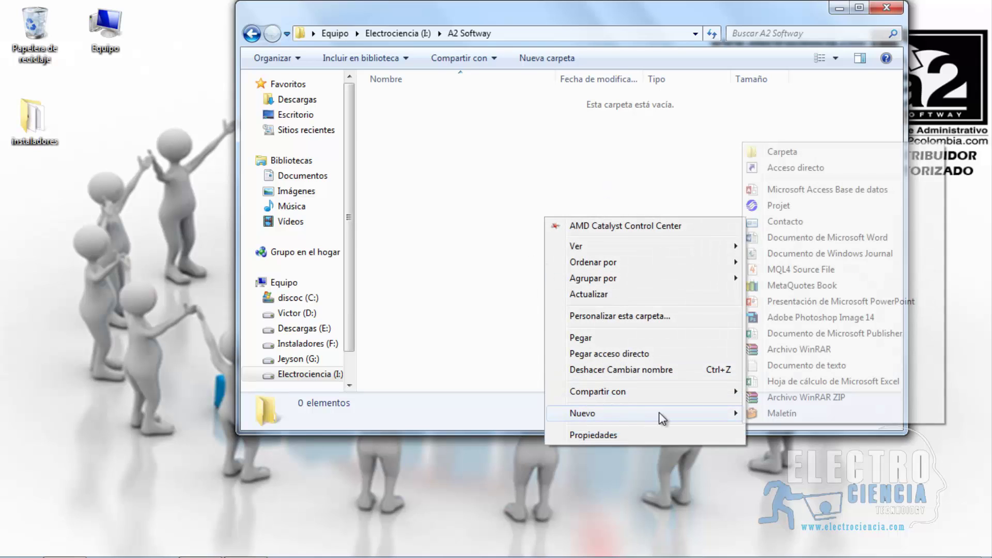
{"action": "left_click", "coordinate": [863, 151]}
{"action": "type", "text": "A"}
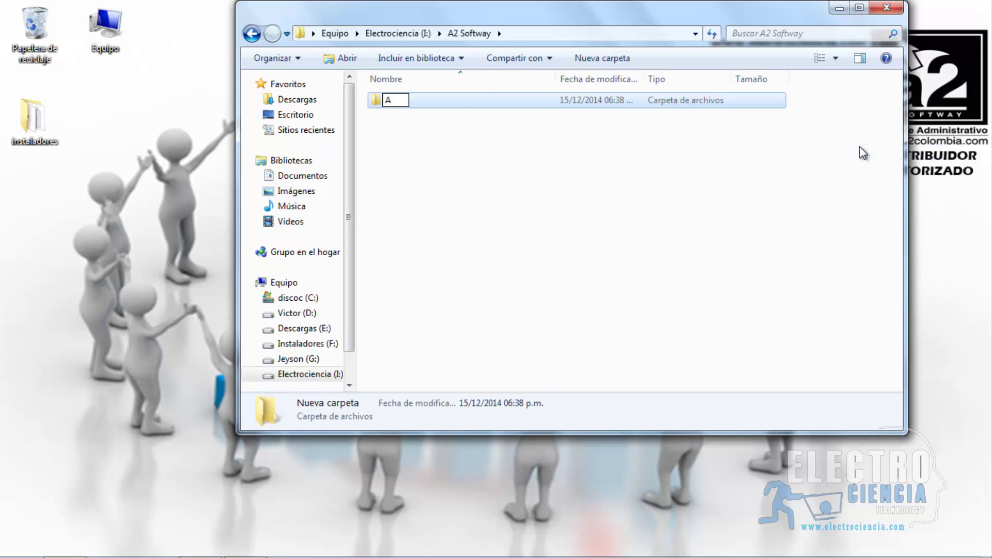
{"action": "type", "text": "2 administrati"}
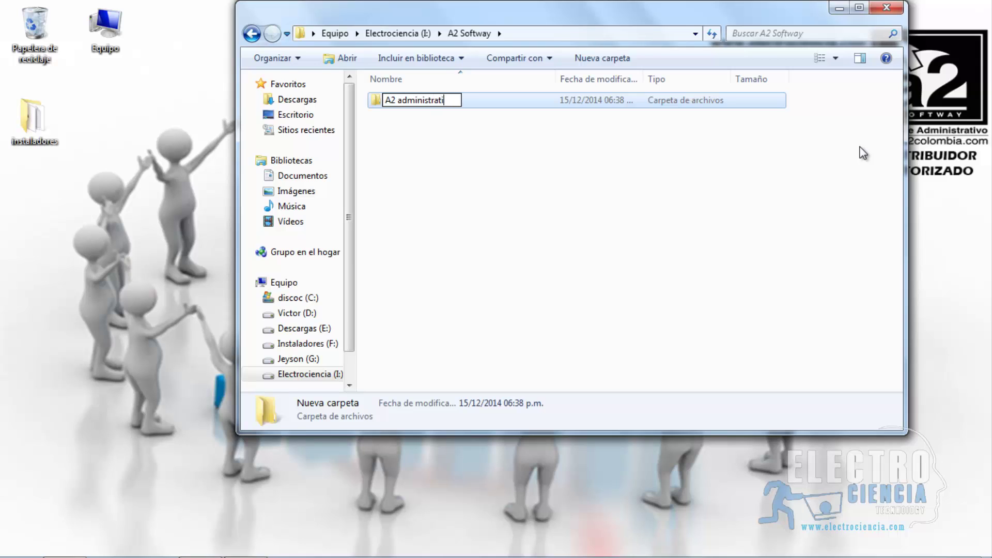
{"action": "type", "text": "vo basico"}
{"action": "key", "text": "Return"}
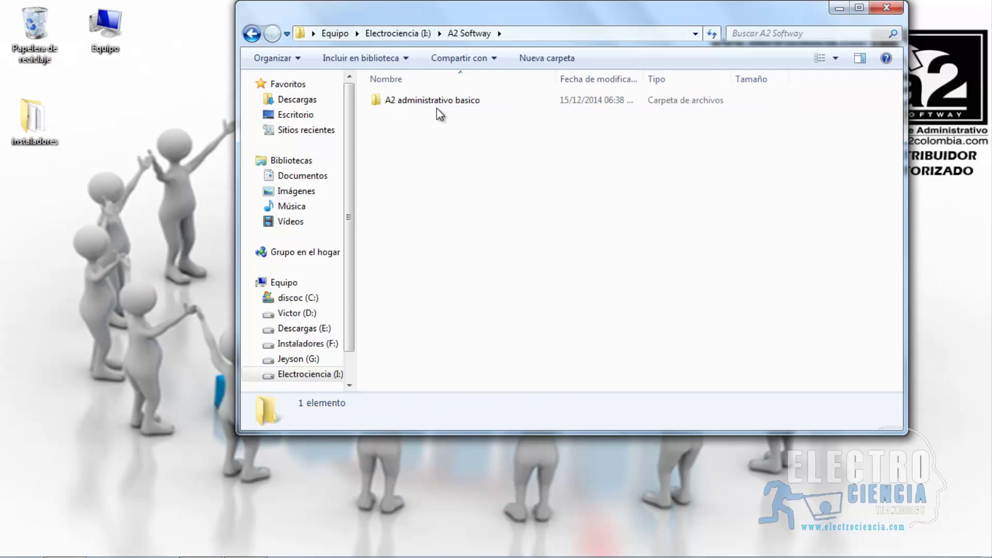
- Look inside the new A2 administrativo basico folder and return to A2 Softway
{"action": "double_click", "coordinate": [426, 104]}
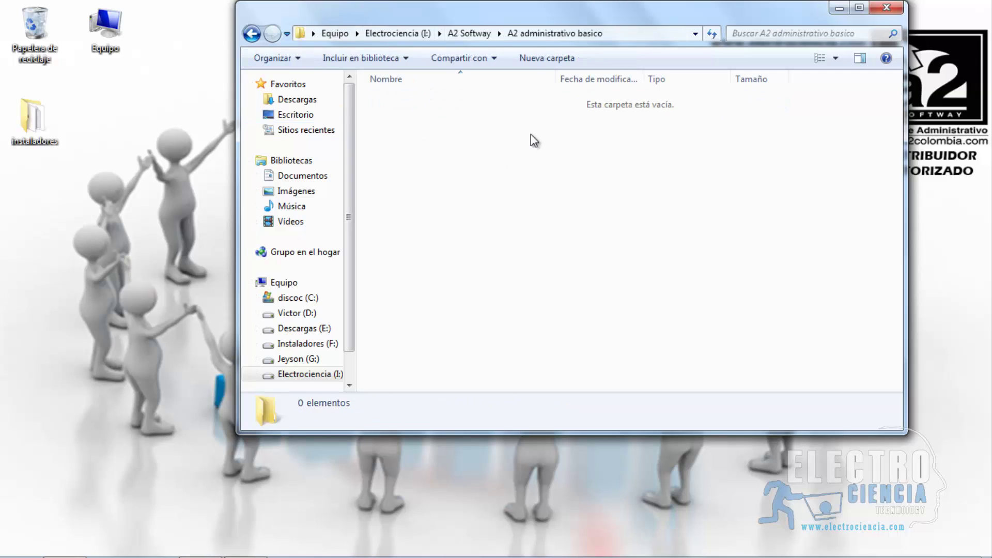
{"action": "left_click", "coordinate": [254, 35]}
{"action": "left_click", "coordinate": [485, 179]}
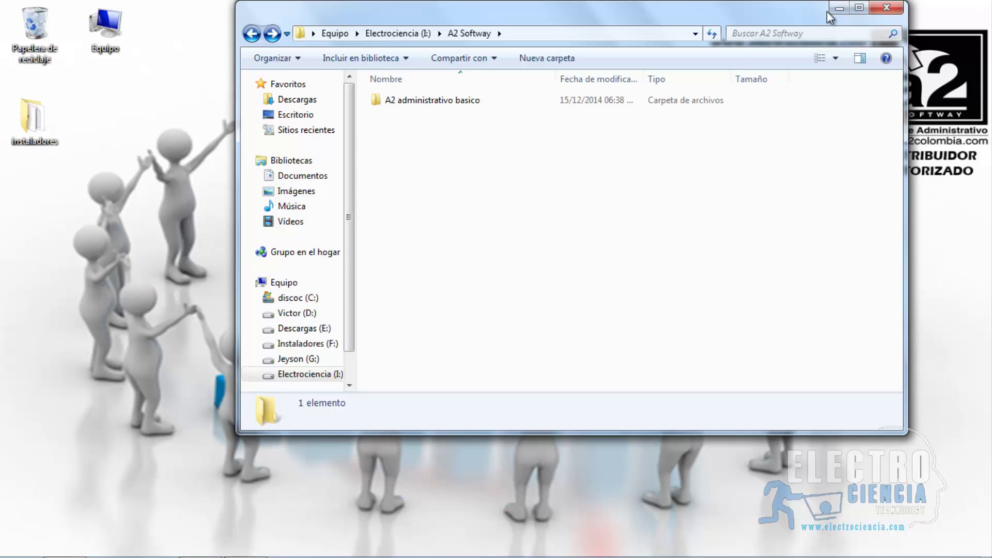
- Close the A2 Softway folder window and launch the a2 Administrativo Básico installer from its folder inside instaladores
{"action": "left_click", "coordinate": [887, 7]}
{"action": "double_click", "coordinate": [46, 121]}
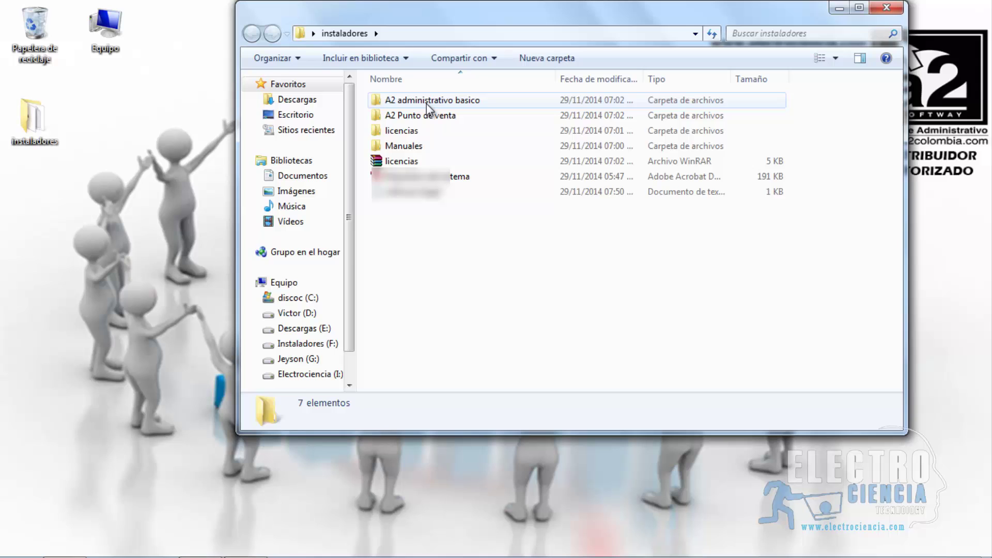
{"action": "double_click", "coordinate": [407, 106]}
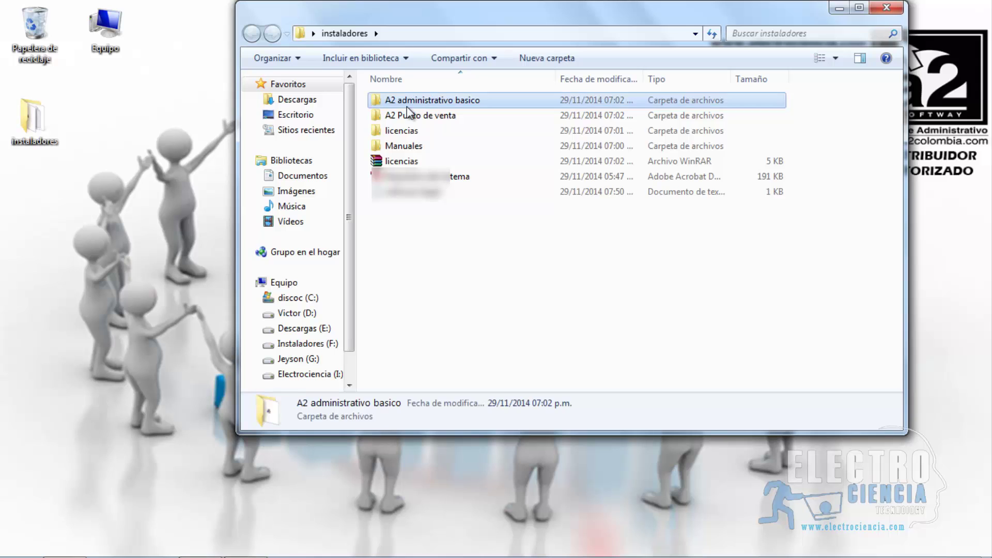
{"action": "right_click", "coordinate": [409, 91]}
{"action": "right_click", "coordinate": [406, 99]}
{"action": "left_click", "coordinate": [468, 126]}
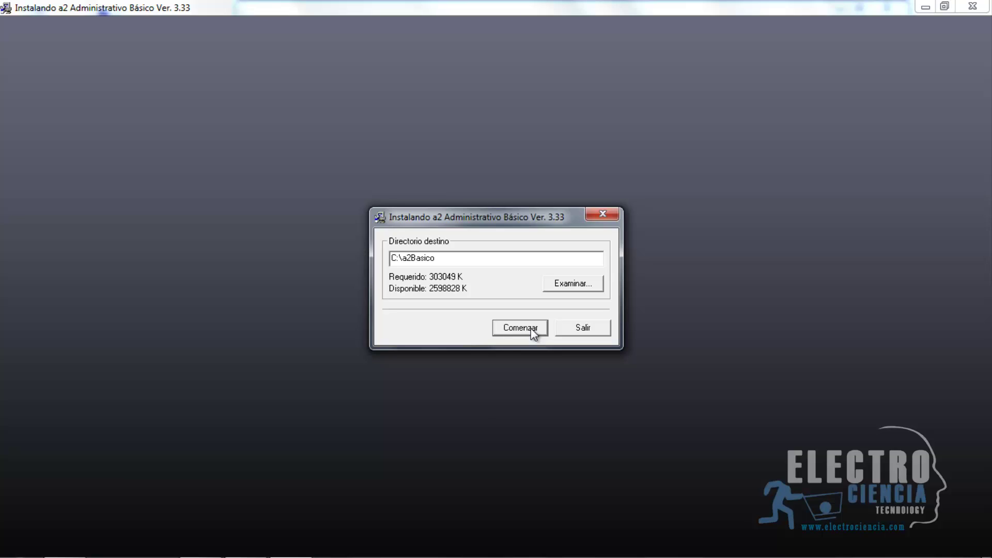
- Install a2 Administrativo Básico into I:\A2 Softway\A2 administrativo basico and close the finished installer
{"action": "left_click", "coordinate": [567, 282]}
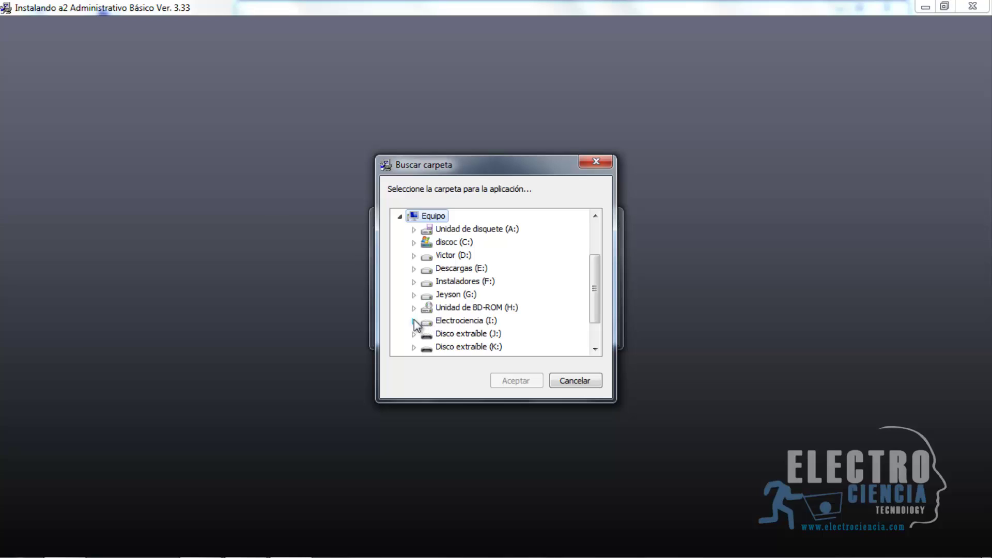
{"action": "left_click", "coordinate": [414, 320]}
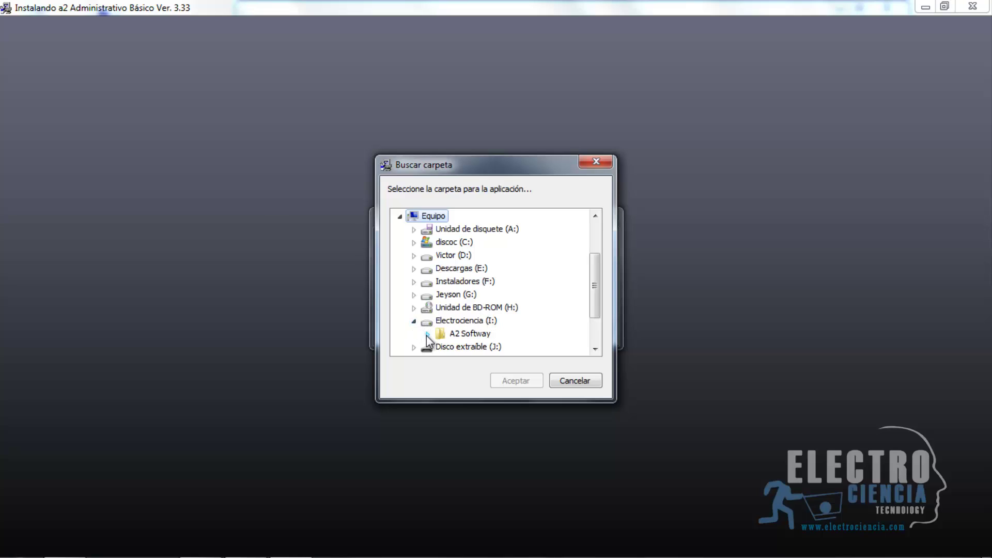
{"action": "left_click", "coordinate": [433, 334]}
{"action": "scroll", "coordinate": [600, 287], "scroll_direction": "down", "scroll_amount": 1}
{"action": "left_click", "coordinate": [529, 307]}
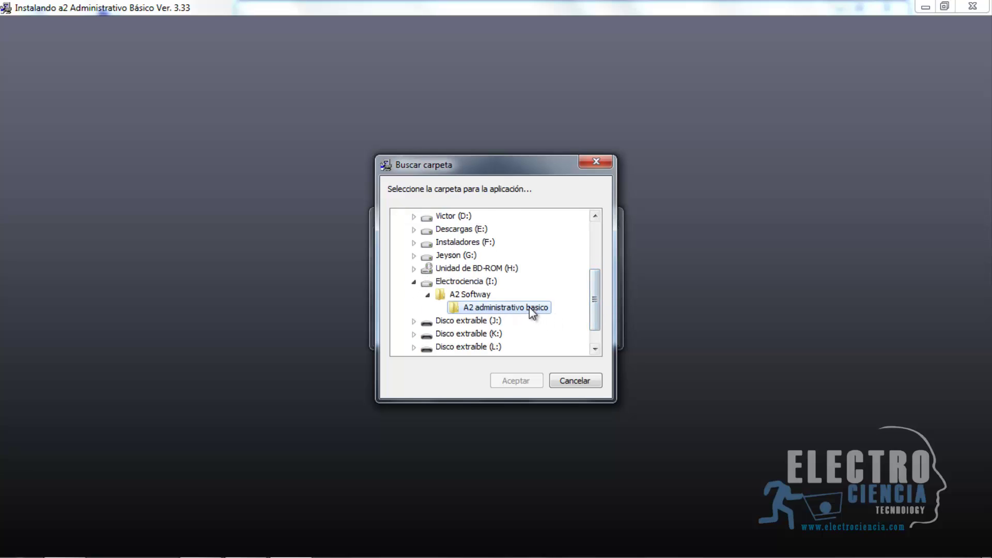
{"action": "left_click", "coordinate": [507, 380]}
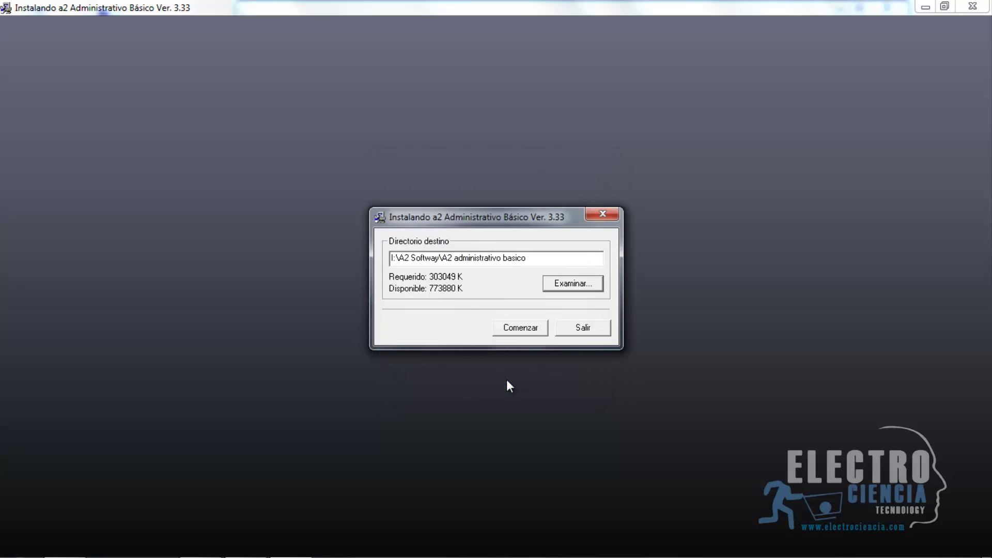
{"action": "left_click", "coordinate": [520, 328]}
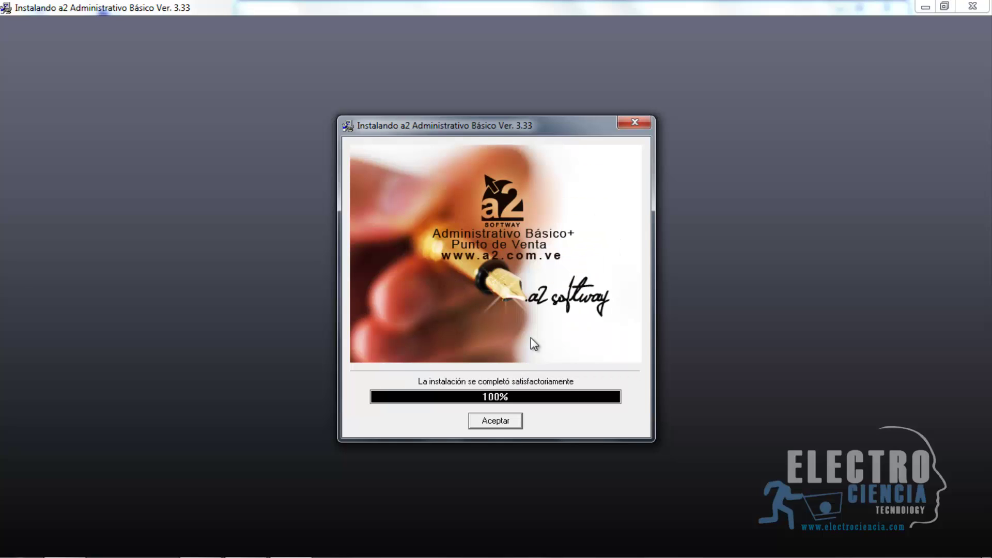
{"action": "left_click", "coordinate": [495, 420]}
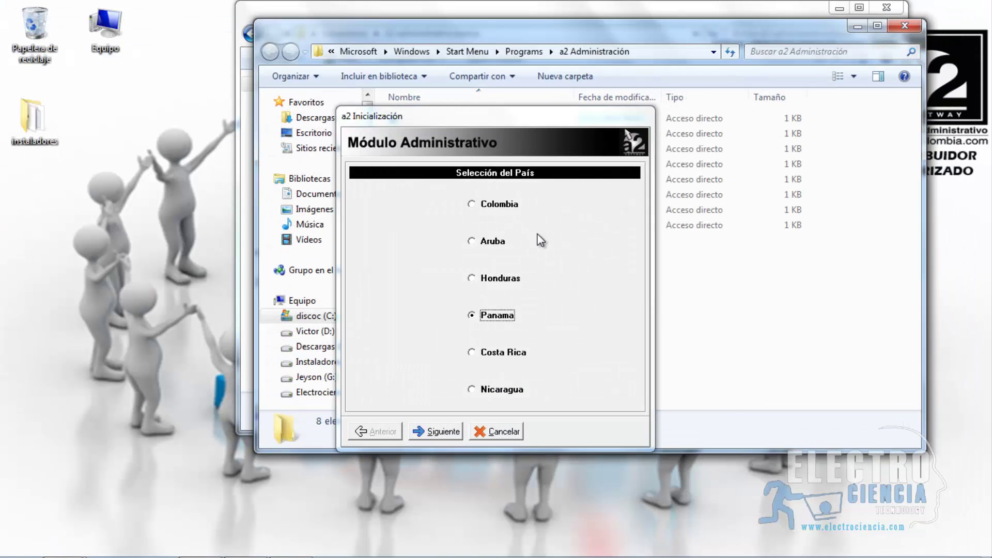
- Choose Colombia as the country in the a2 Inicialización wizard and continue to the company data
{"action": "left_click_drag", "start_coordinate": [482, 161], "coordinate": [447, 126]}
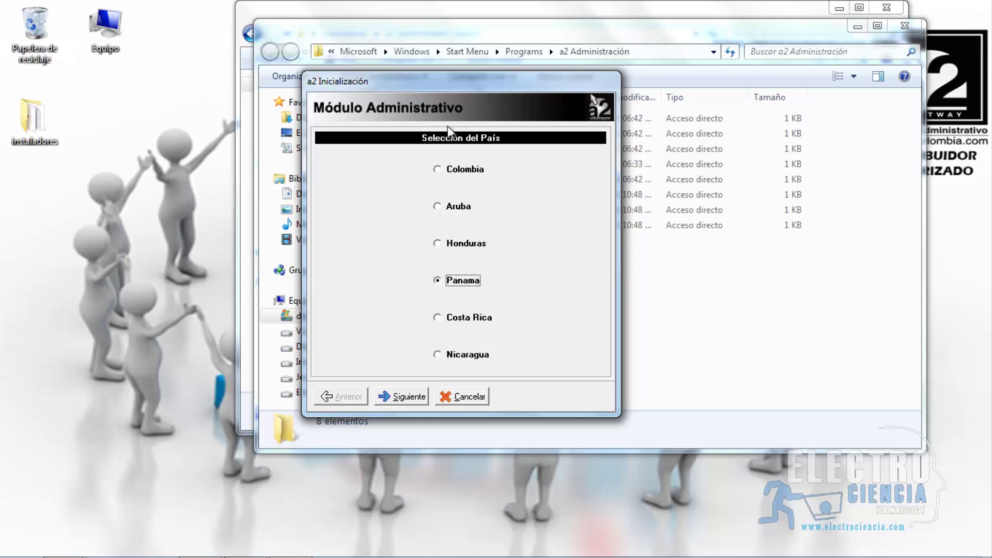
{"action": "left_click", "coordinate": [437, 168]}
{"action": "left_click", "coordinate": [402, 396]}
{"action": "left_click", "coordinate": [390, 188]}
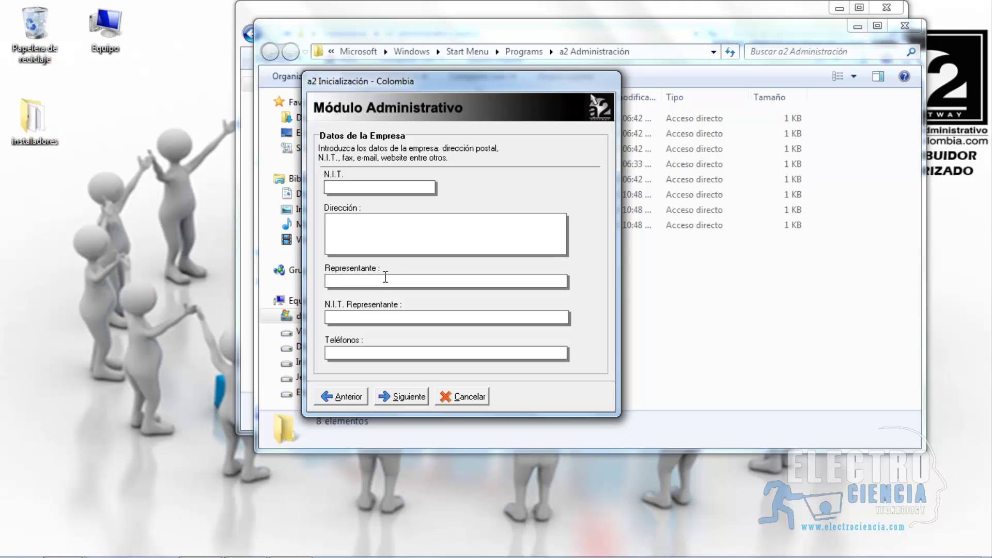
{"action": "left_click", "coordinate": [388, 317]}
{"action": "left_click", "coordinate": [401, 395]}
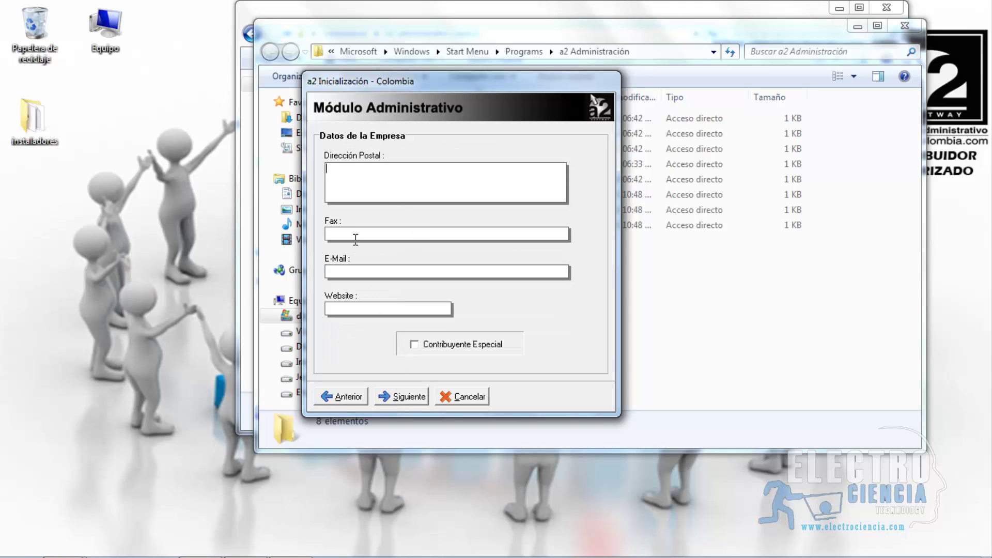
{"action": "left_click", "coordinate": [362, 307]}
{"action": "type", "text": "www.electrociencia.com"}
{"action": "key", "text": "Tab"}
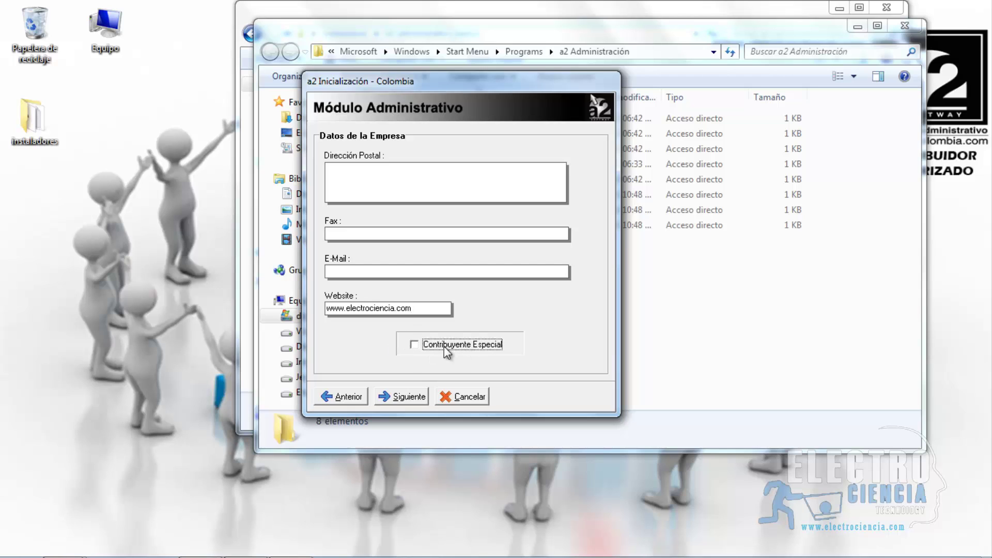
{"action": "left_click", "coordinate": [398, 398]}
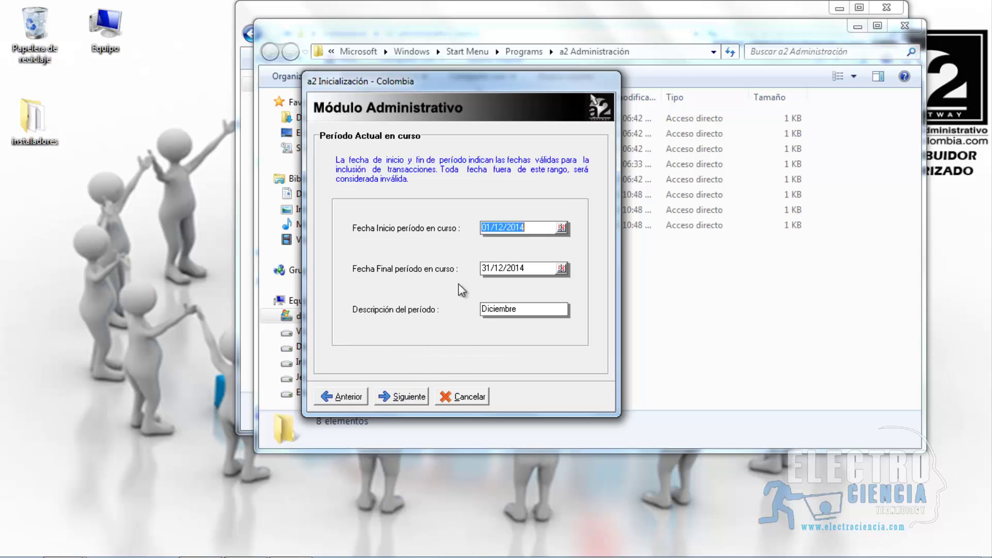
- Set the current period to start on 01/12/2014 and end on 31/12/2014, and continue to the taxes page
{"action": "left_click", "coordinate": [561, 228]}
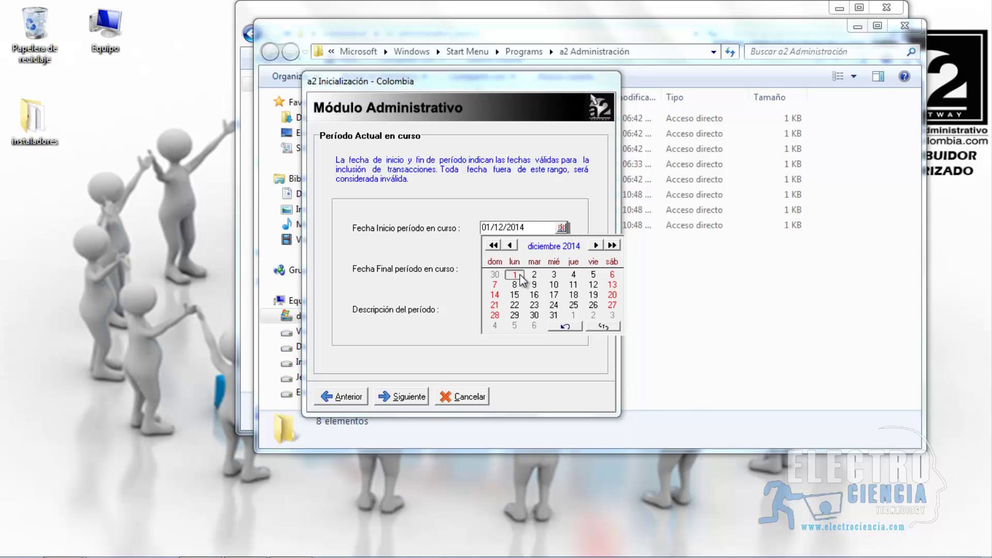
{"action": "left_click", "coordinate": [519, 276]}
{"action": "left_click", "coordinate": [562, 269]}
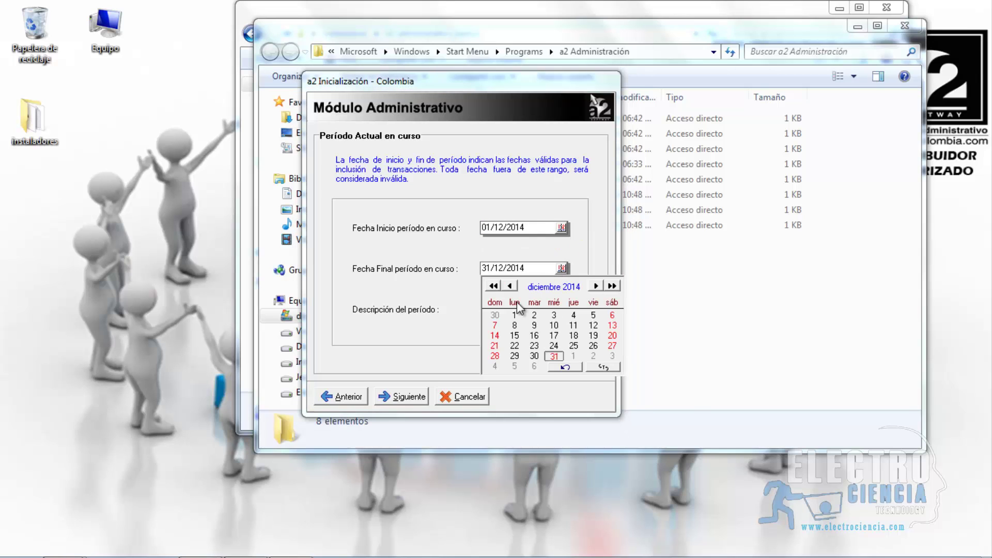
{"action": "left_click", "coordinate": [555, 357]}
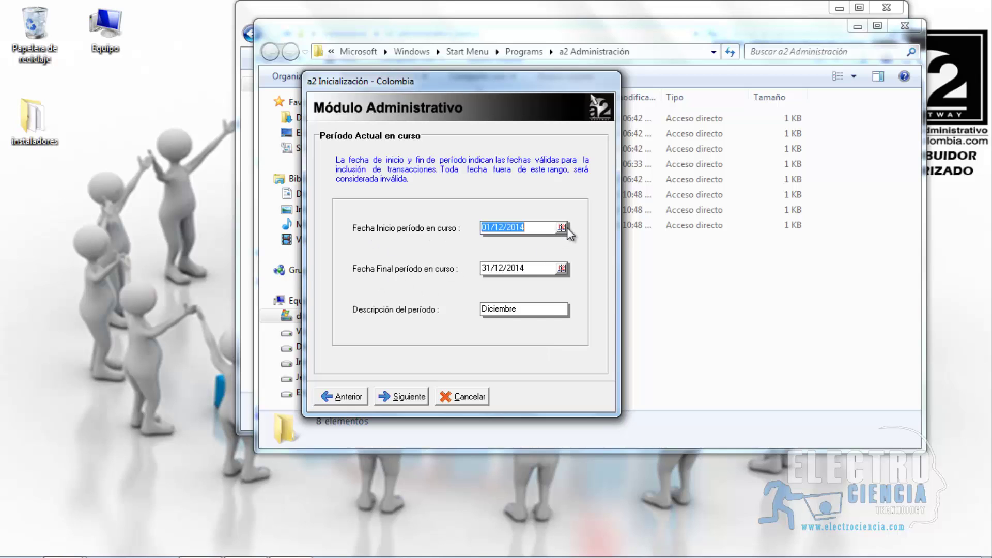
{"action": "left_click", "coordinate": [561, 228]}
{"action": "left_click", "coordinate": [520, 277]}
{"action": "left_click", "coordinate": [562, 269]}
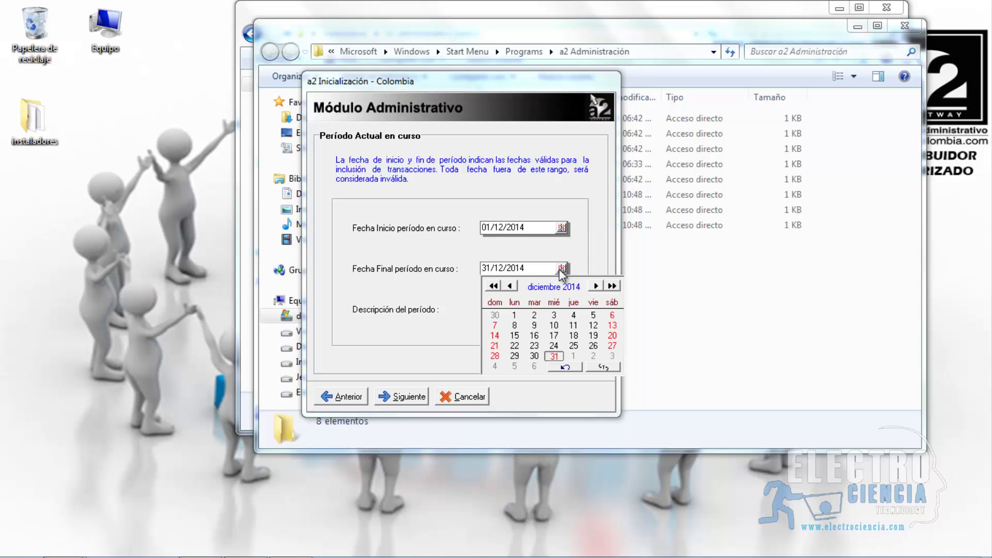
{"action": "left_click", "coordinate": [554, 357]}
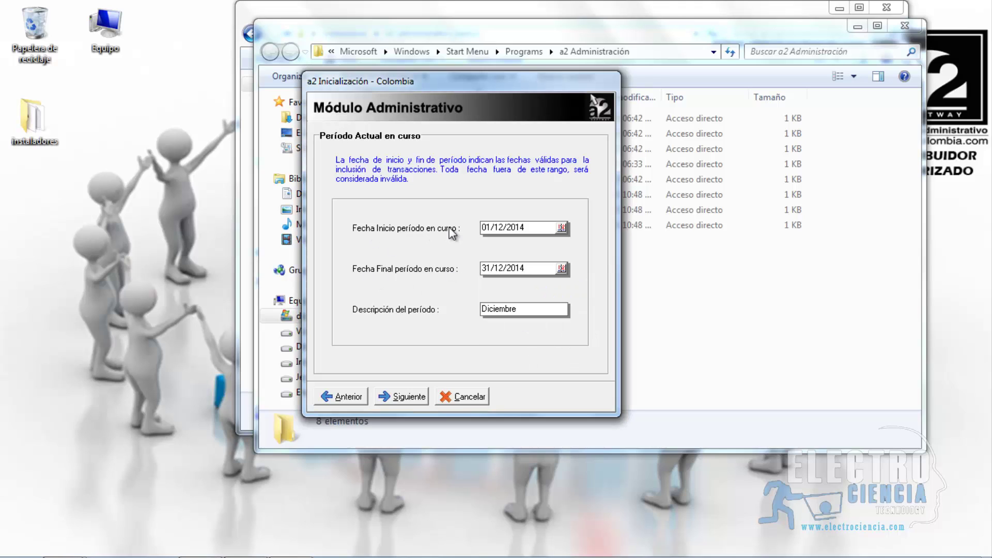
{"action": "left_click", "coordinate": [561, 228]}
{"action": "left_click", "coordinate": [520, 276]}
{"action": "left_click", "coordinate": [560, 270]}
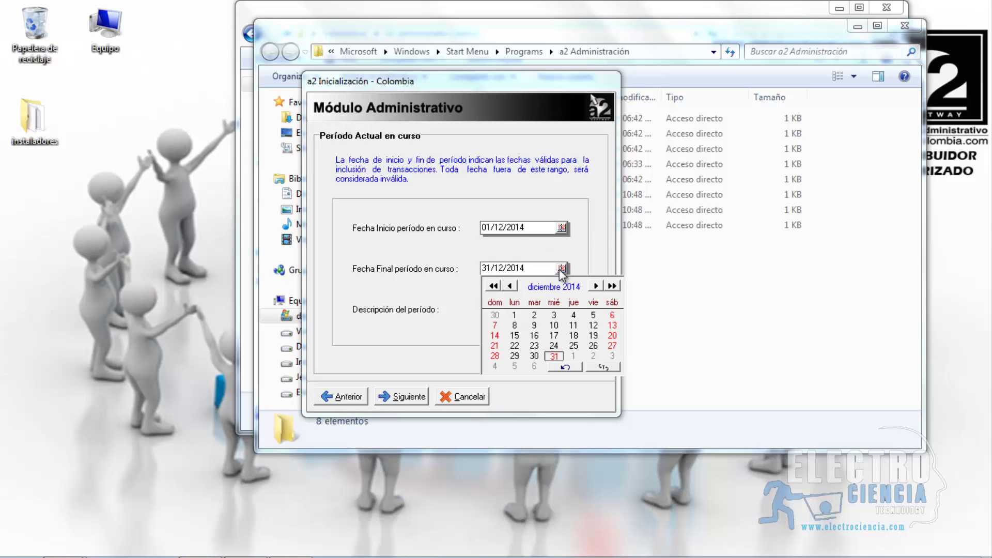
{"action": "left_click", "coordinate": [555, 356]}
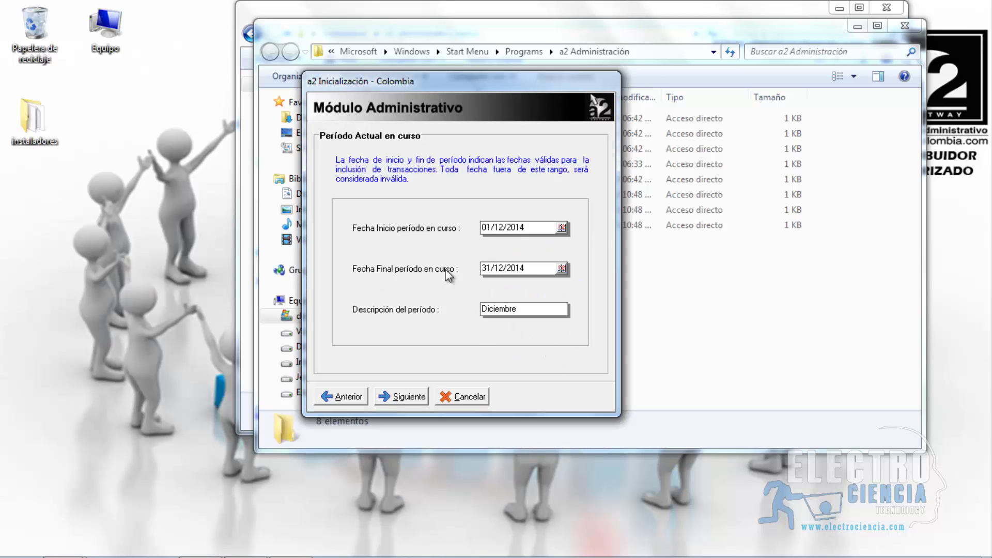
{"action": "left_click", "coordinate": [562, 228]}
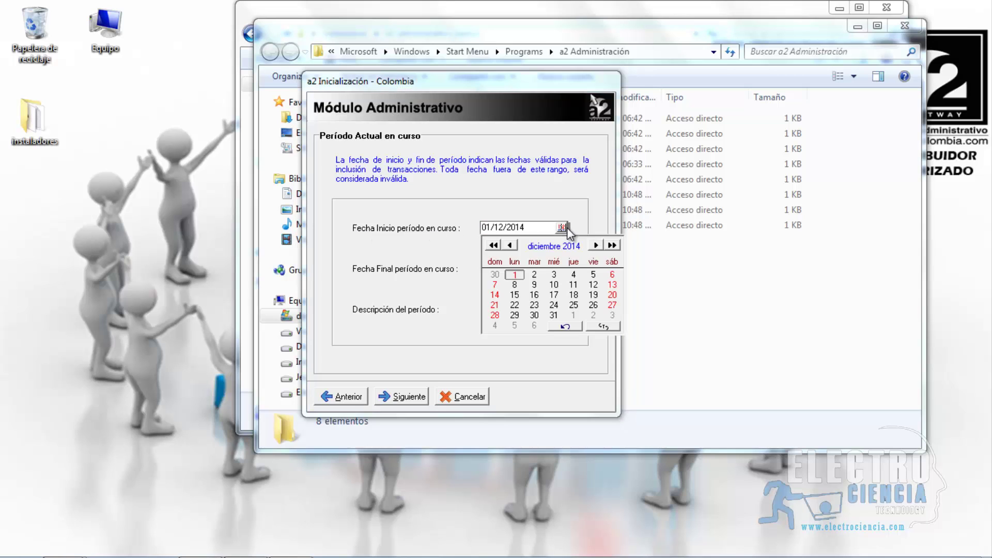
{"action": "left_click", "coordinate": [520, 276]}
{"action": "left_click", "coordinate": [561, 268]}
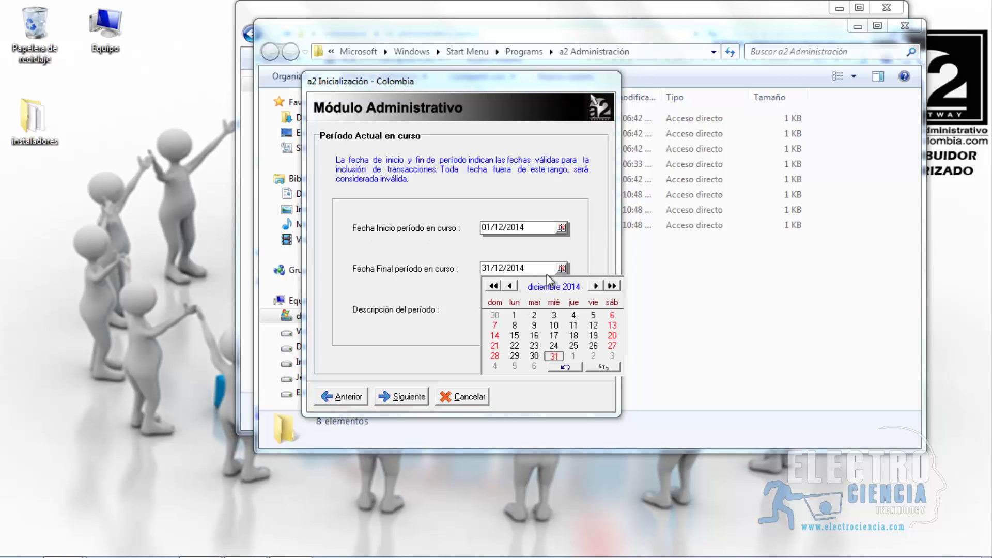
{"action": "left_click", "coordinate": [555, 357]}
{"action": "key", "text": "shift+Tab"}
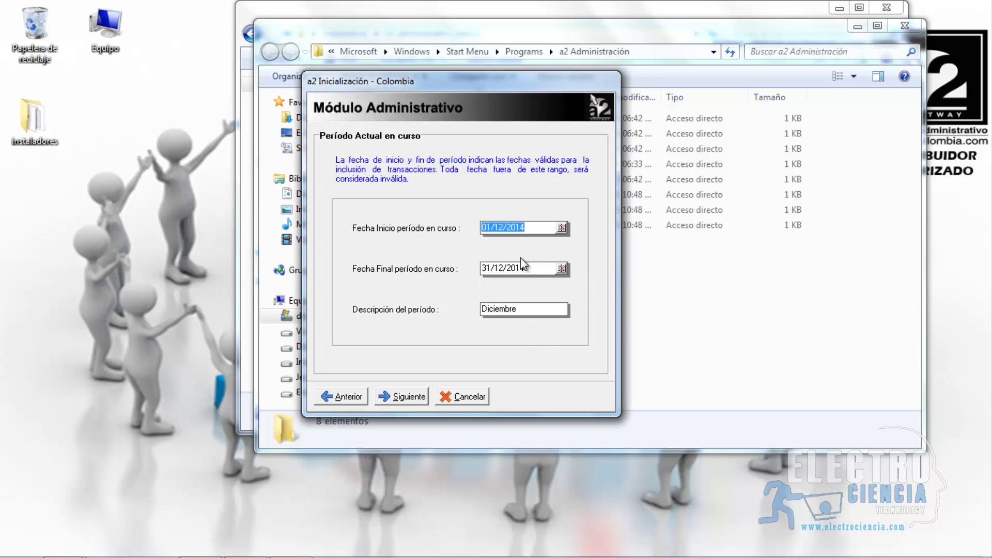
{"action": "left_click", "coordinate": [561, 228]}
{"action": "left_click", "coordinate": [521, 274]}
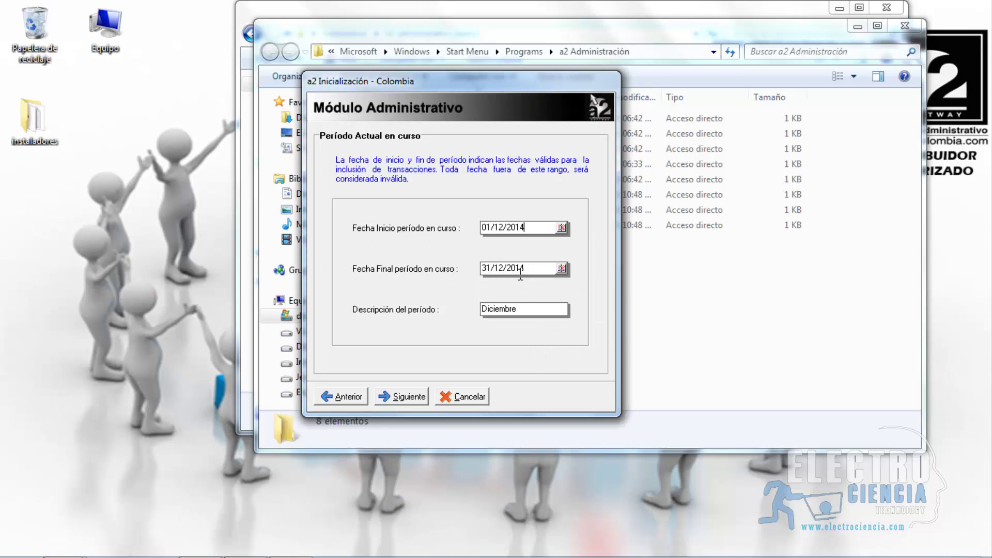
{"action": "left_click", "coordinate": [561, 268]}
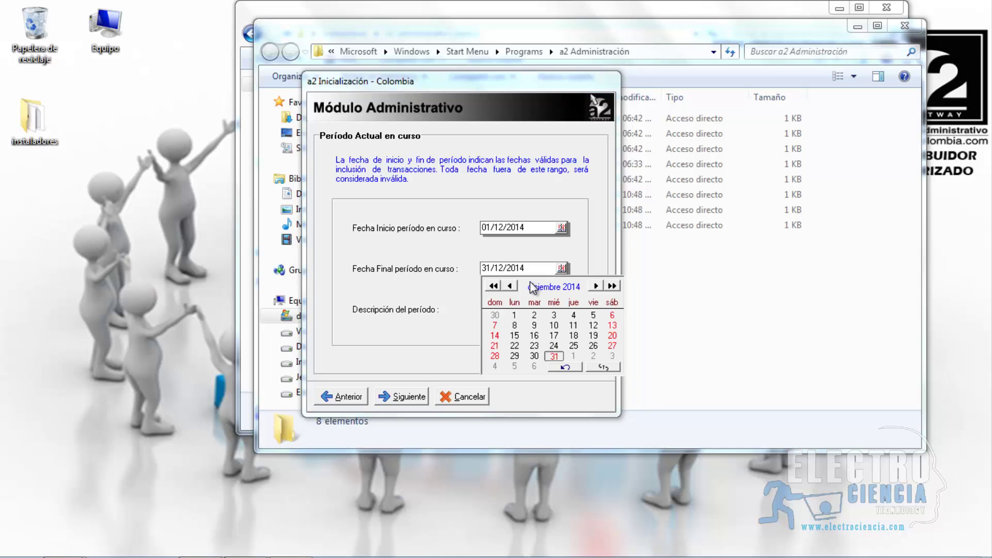
{"action": "left_click", "coordinate": [554, 357]}
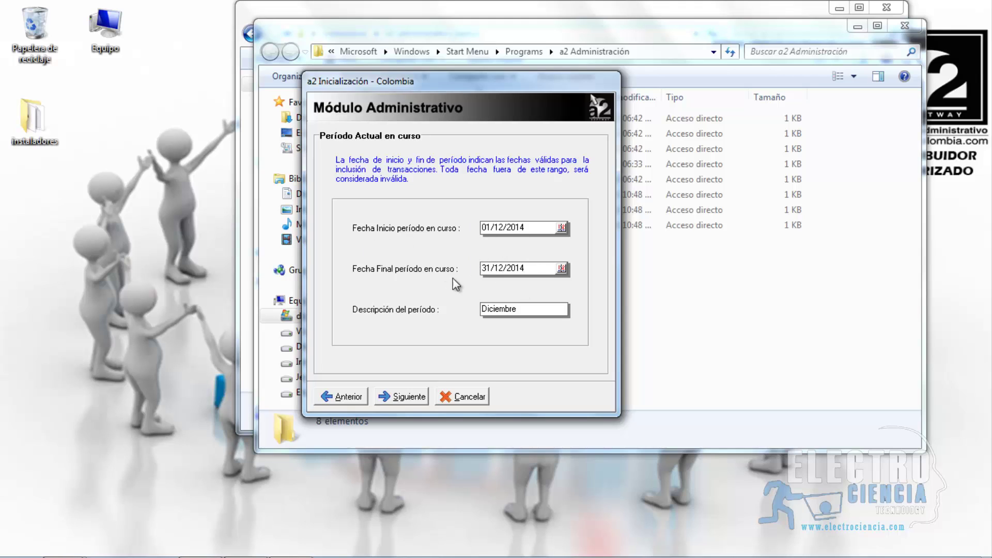
{"action": "left_click", "coordinate": [406, 400]}
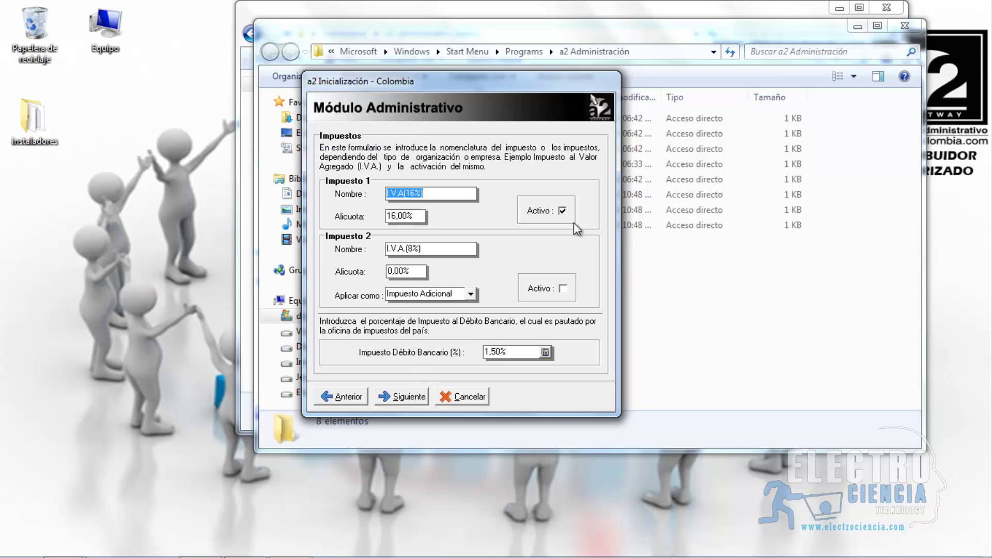
- Deactivate Impuesto 1, keep the bank debit tax as it is and continue to the automatic code generation page
{"action": "left_click", "coordinate": [562, 211]}
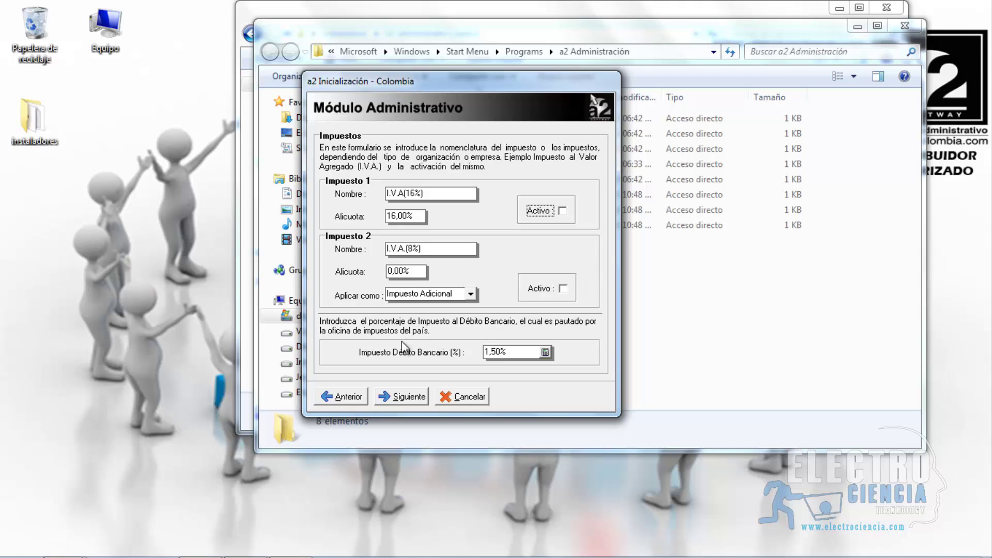
{"action": "left_click", "coordinate": [481, 354]}
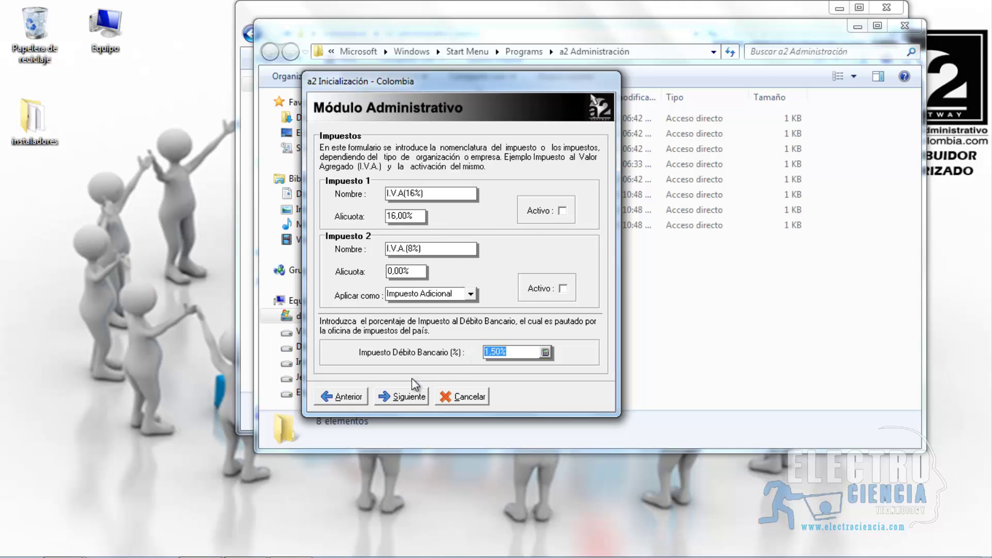
{"action": "left_click", "coordinate": [399, 396]}
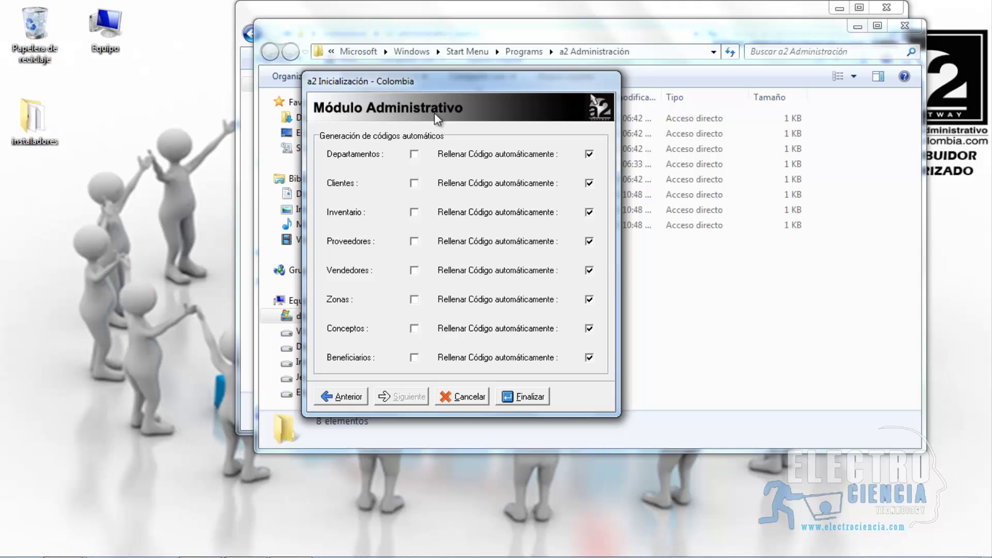
- Turn off automatic code filling for all eight categories, from Departamentos to Beneficiarios, and finalize the initialization
{"action": "left_click", "coordinate": [589, 154]}
{"action": "left_click", "coordinate": [589, 183]}
{"action": "left_click", "coordinate": [589, 211]}
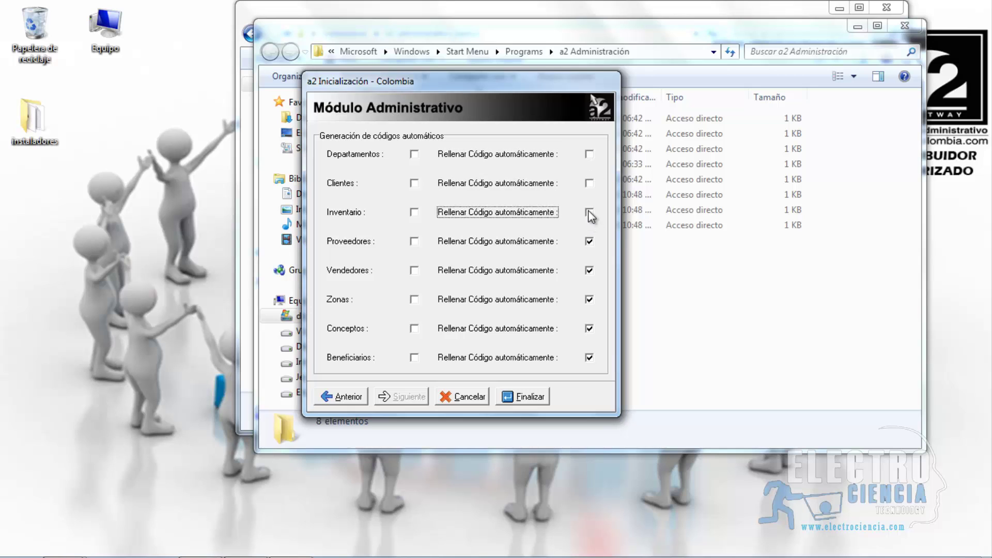
{"action": "left_click", "coordinate": [589, 271]}
{"action": "left_click", "coordinate": [589, 241]}
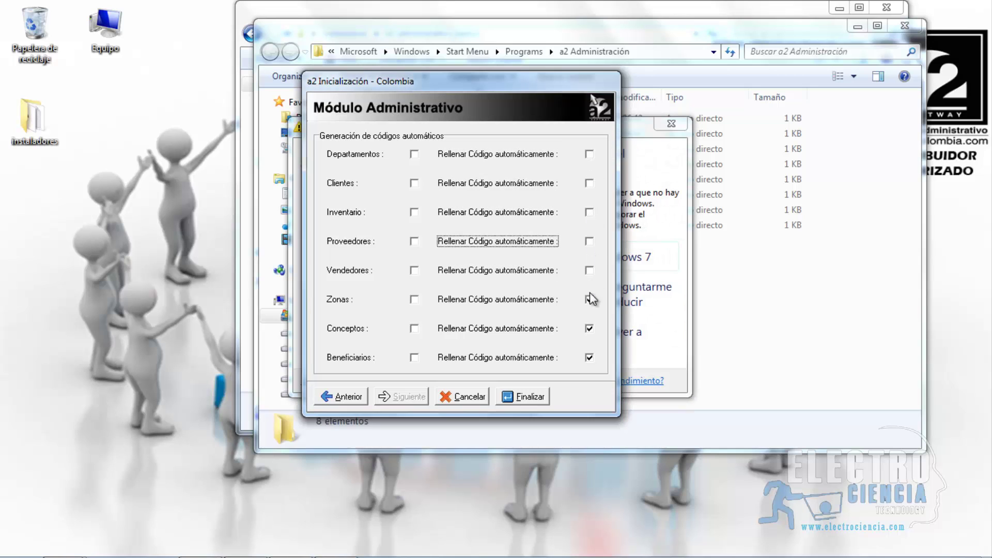
{"action": "left_click", "coordinate": [589, 299]}
{"action": "left_click", "coordinate": [589, 328]}
{"action": "left_click", "coordinate": [589, 357]}
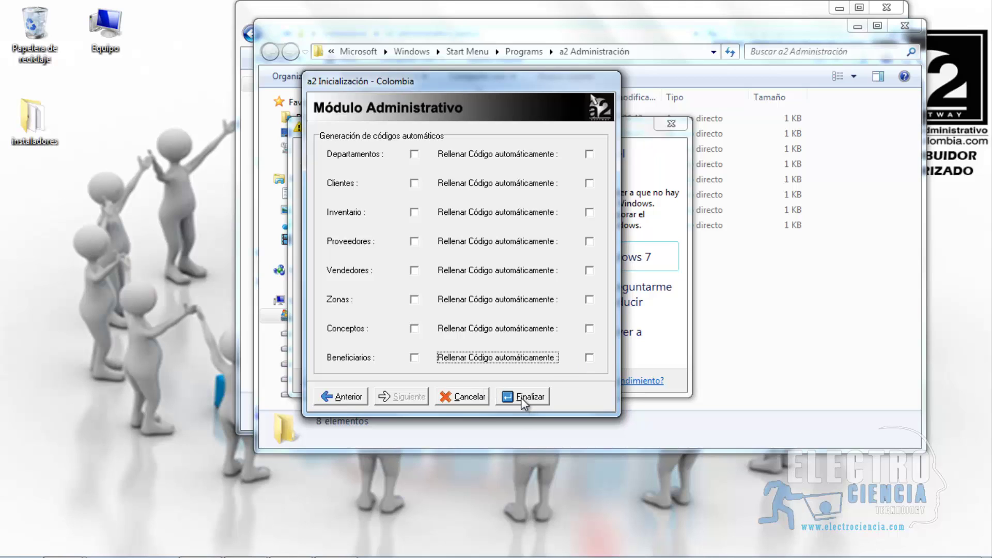
{"action": "left_click", "coordinate": [521, 397]}
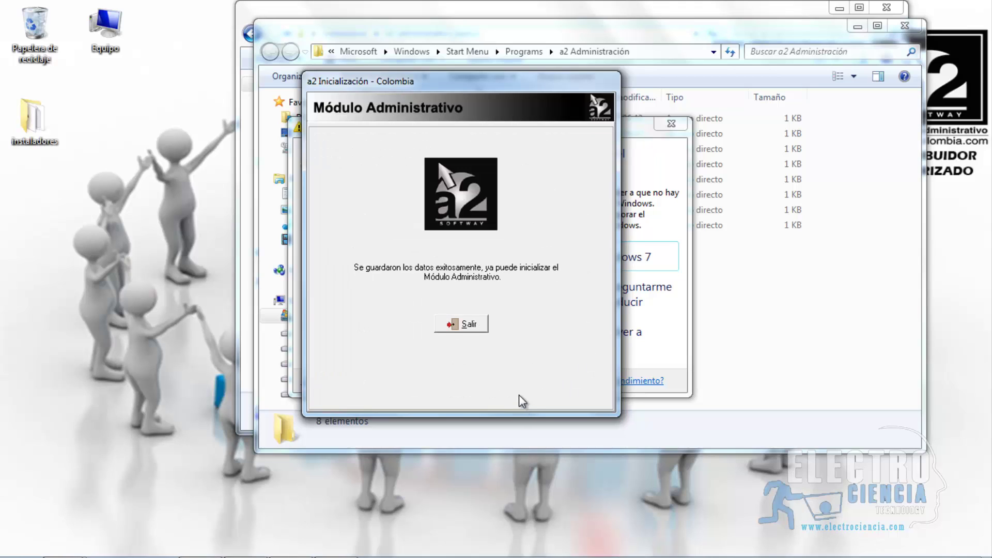
- Exit the finished Módulo Administrativo initialization and dismiss the Windows colour scheme prompt without changing the scheme
{"action": "left_click", "coordinate": [456, 324]}
{"action": "left_click_drag", "start_coordinate": [559, 132], "coordinate": [702, 125]}
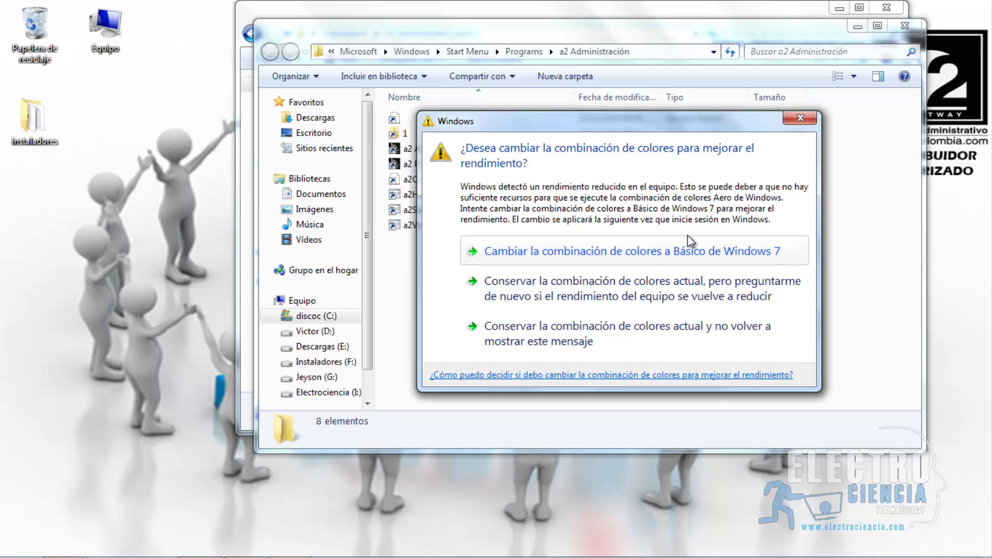
{"action": "left_click", "coordinate": [801, 118]}
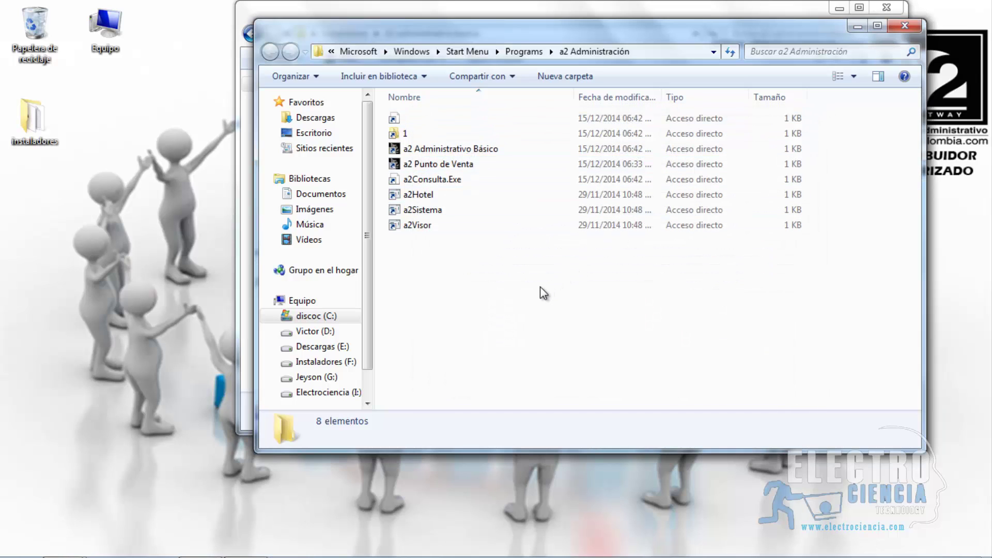
- Close the a2 Administración shortcuts folder and the instaladores folder window to return to the desktop
{"action": "left_click", "coordinate": [906, 26]}
{"action": "left_click", "coordinate": [476, 229]}
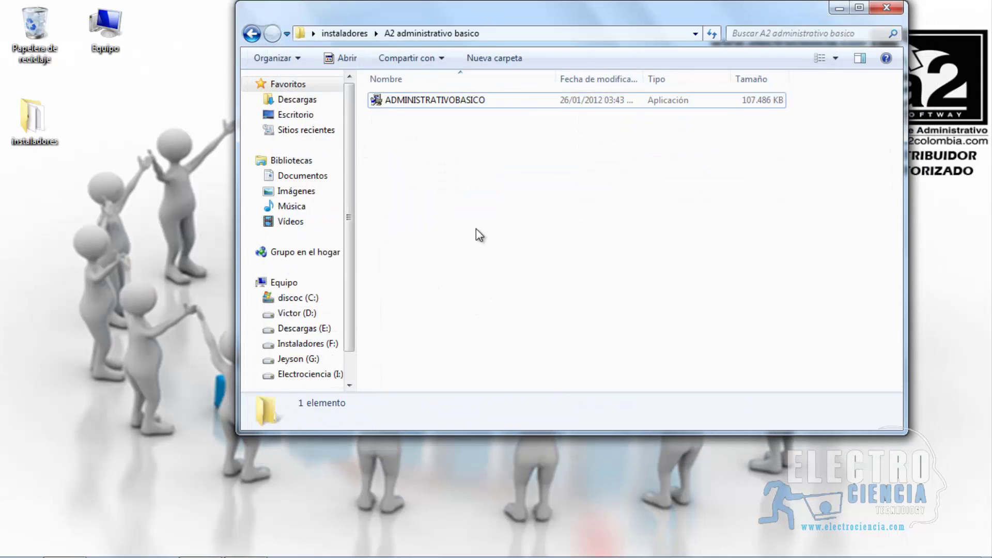
{"action": "left_click", "coordinate": [254, 34]}
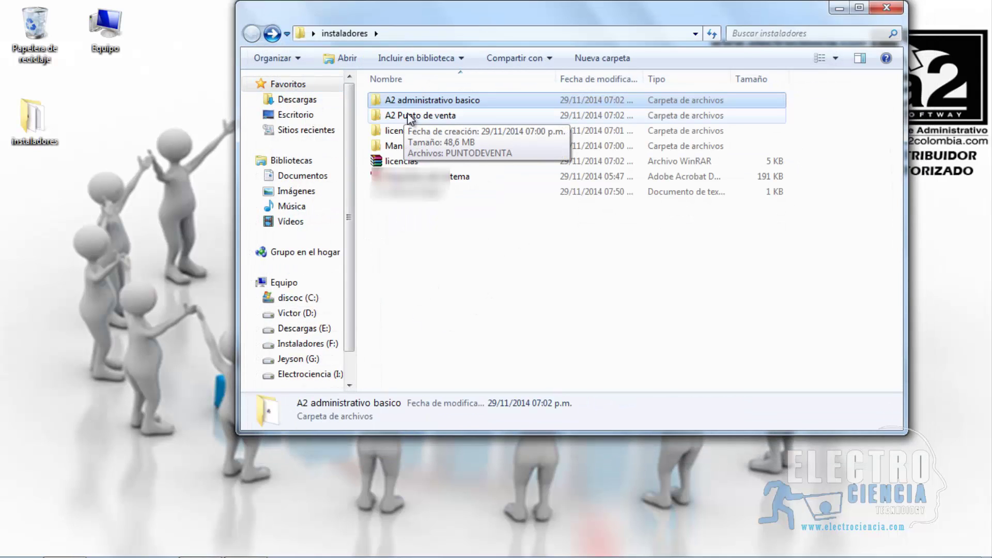
{"action": "left_click", "coordinate": [887, 7]}
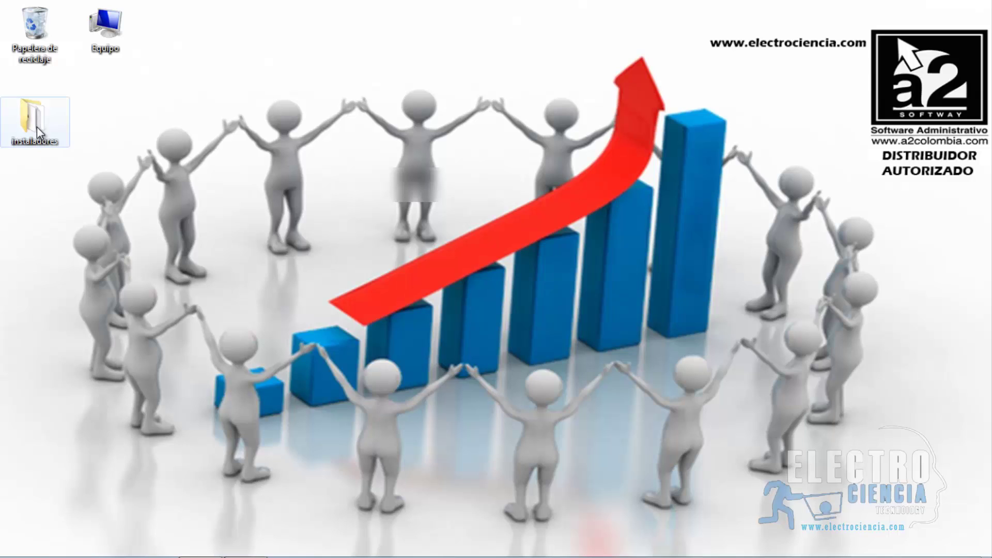
- Run the PUNTODEVENTA installer from the A2 Punto de venta folder inside instaladores as administrator
{"action": "double_click", "coordinate": [36, 126]}
{"action": "double_click", "coordinate": [401, 114]}
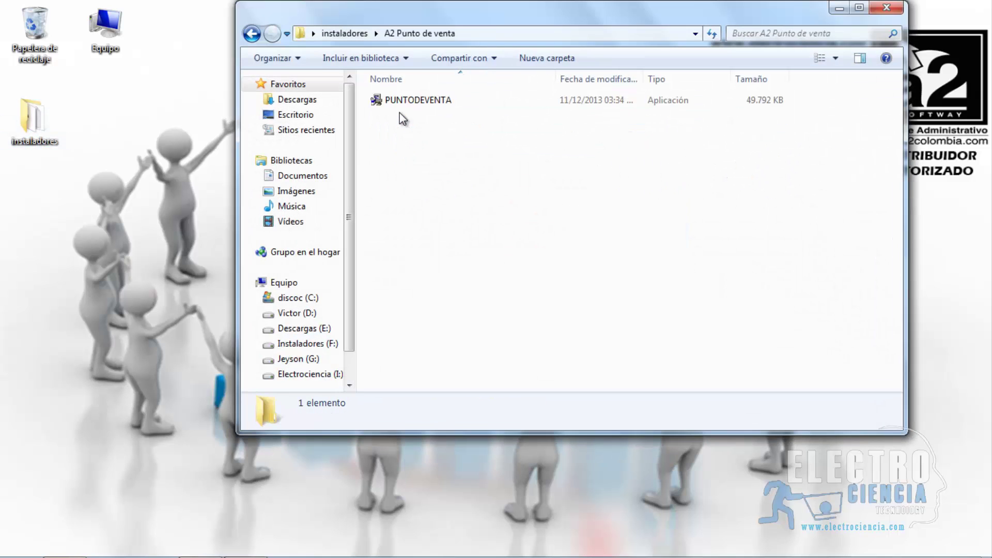
{"action": "right_click", "coordinate": [401, 104]}
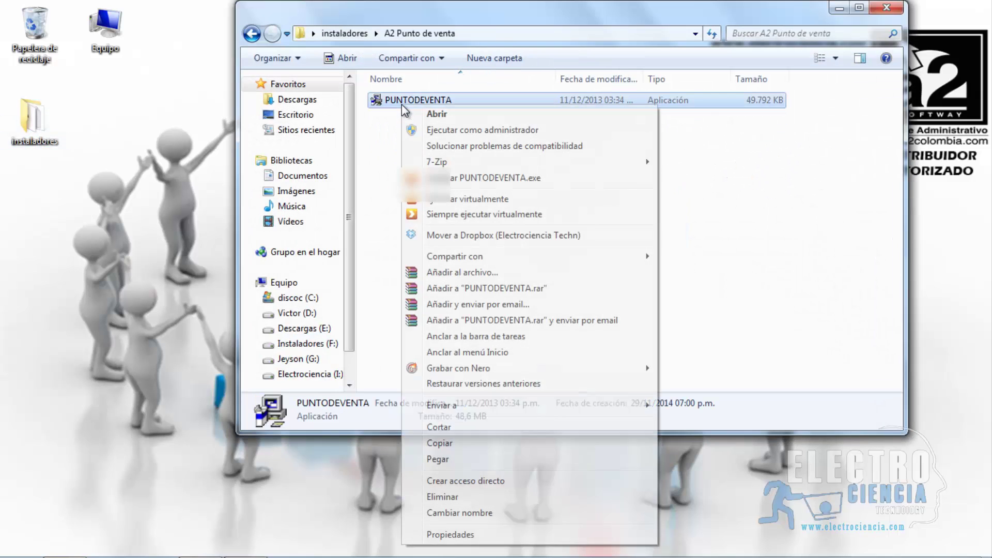
{"action": "left_click", "coordinate": [441, 131]}
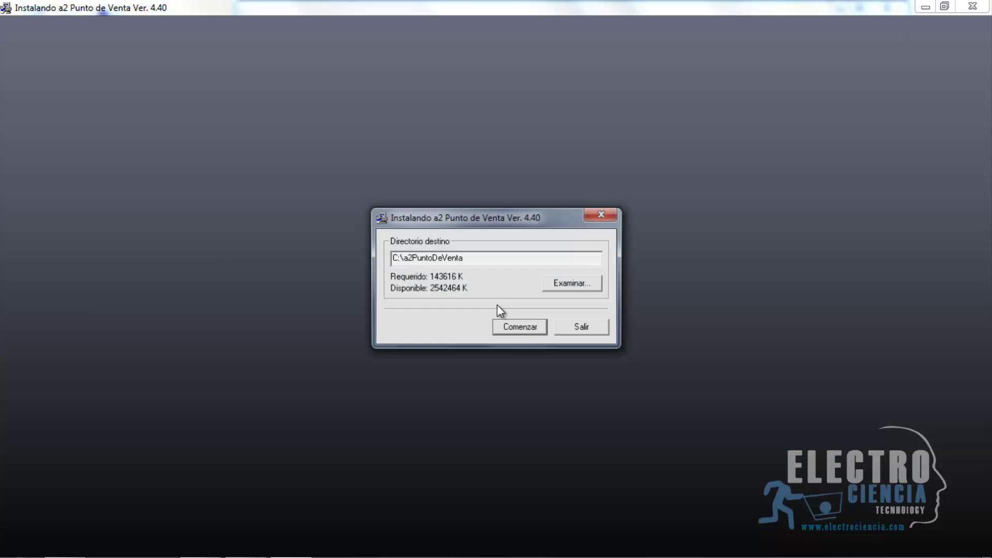
{"action": "left_click", "coordinate": [555, 289]}
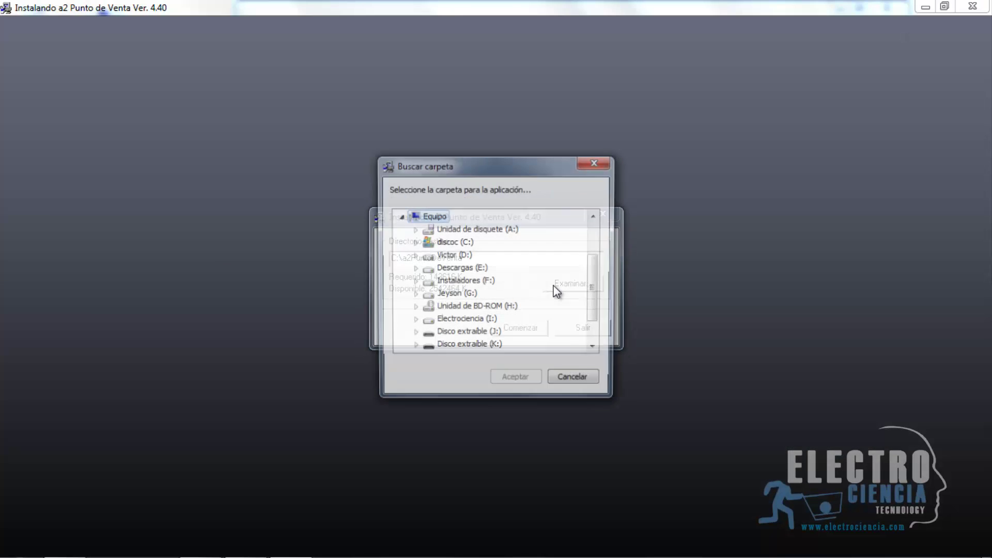
{"action": "scroll", "coordinate": [597, 284], "scroll_direction": "down", "scroll_amount": 1}
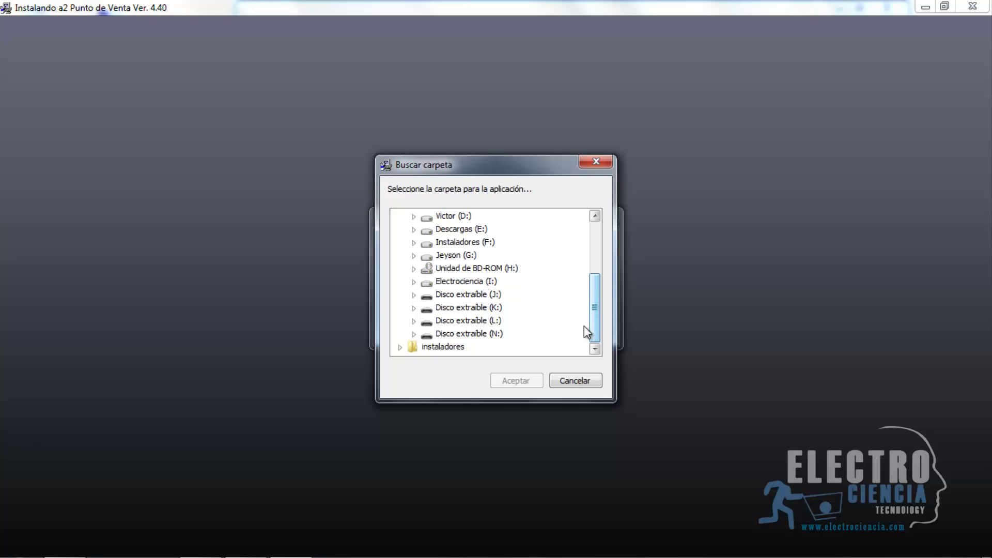
{"action": "left_click", "coordinate": [415, 283]}
{"action": "left_click", "coordinate": [427, 295]}
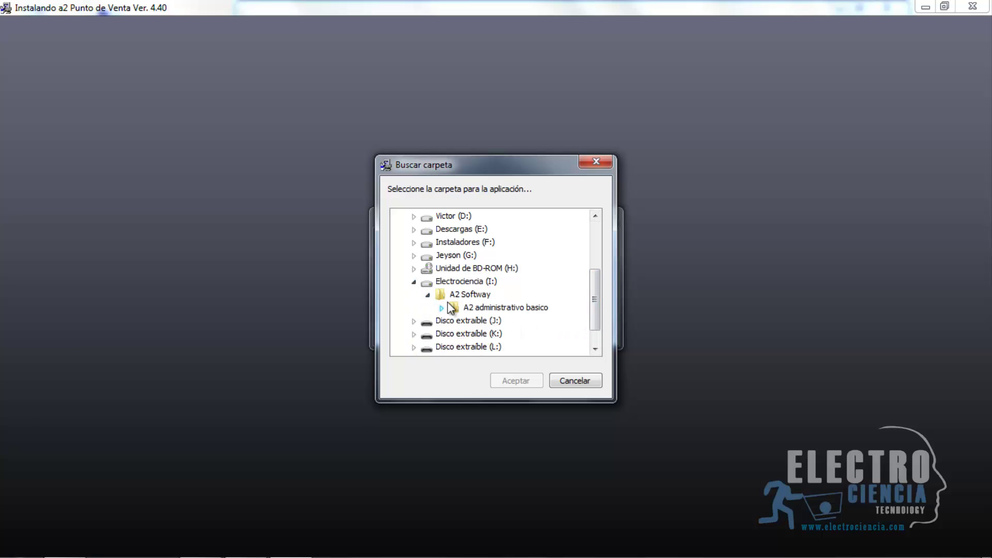
- Switch to the file explorer window and open the A2 Softway folder on the Electrociencia (I:) drive
{"action": "left_click", "coordinate": [65, 551]}
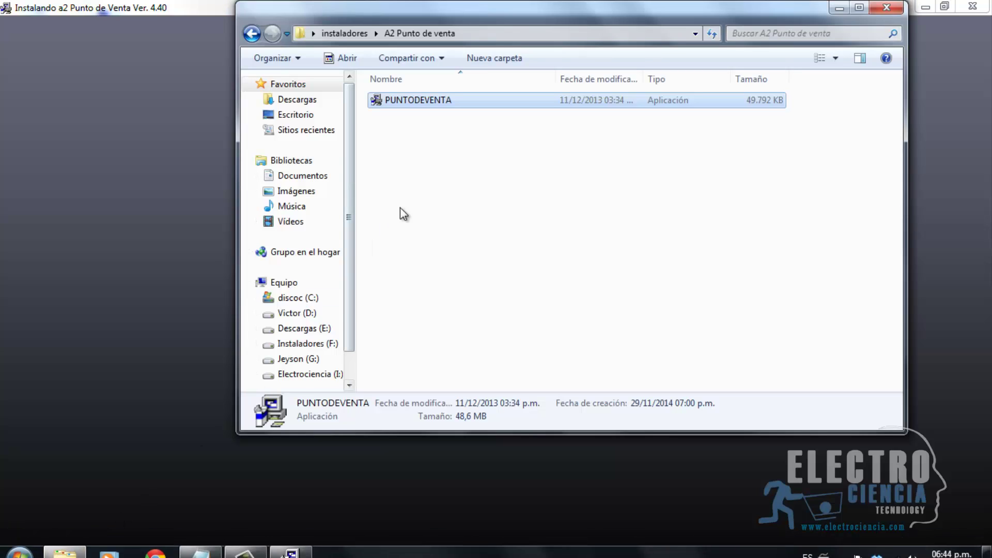
{"action": "left_click_drag", "start_coordinate": [347, 332], "coordinate": [348, 359]}
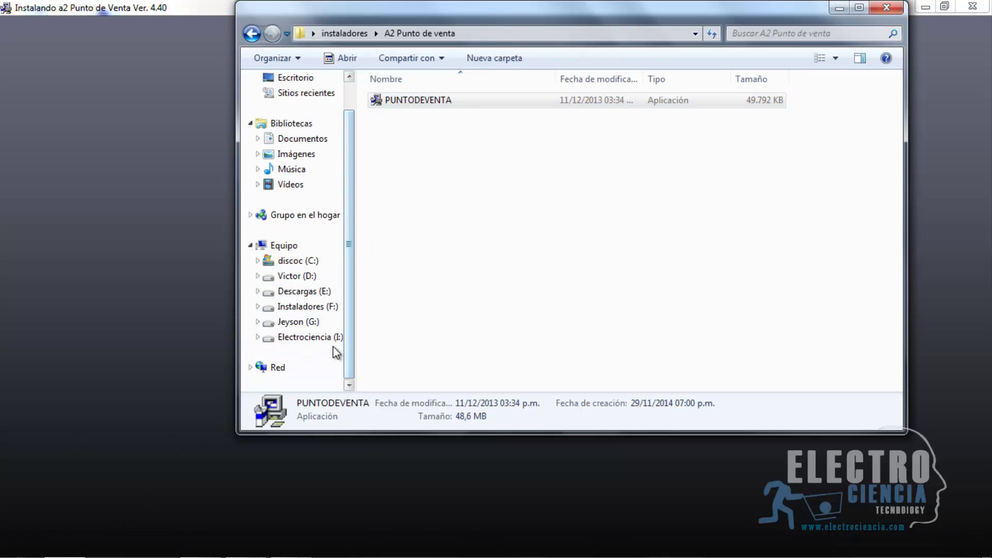
{"action": "left_click", "coordinate": [334, 341]}
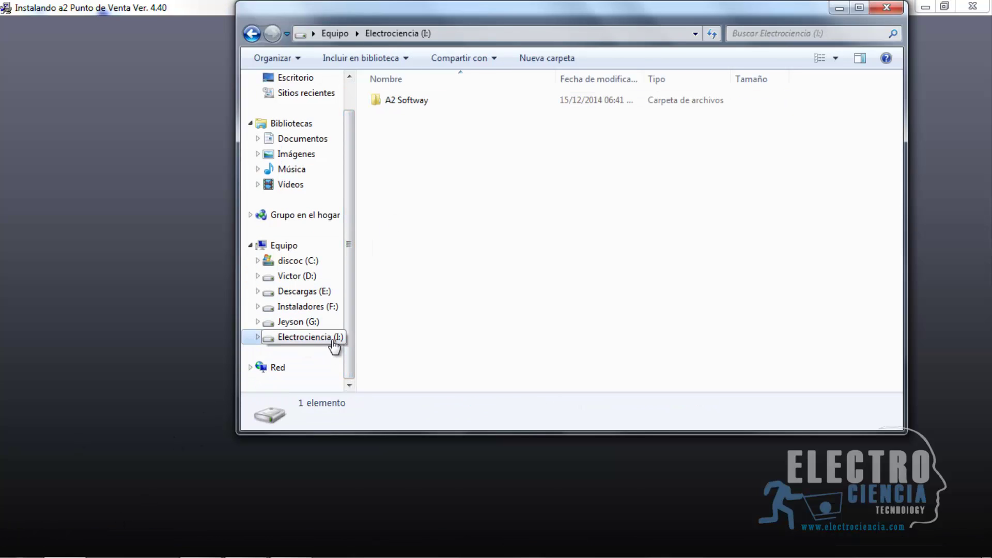
{"action": "double_click", "coordinate": [380, 106]}
- Create a folder named "A2 punto de venta" inside A2 Softway and close the explorer window
{"action": "right_click", "coordinate": [422, 151]}
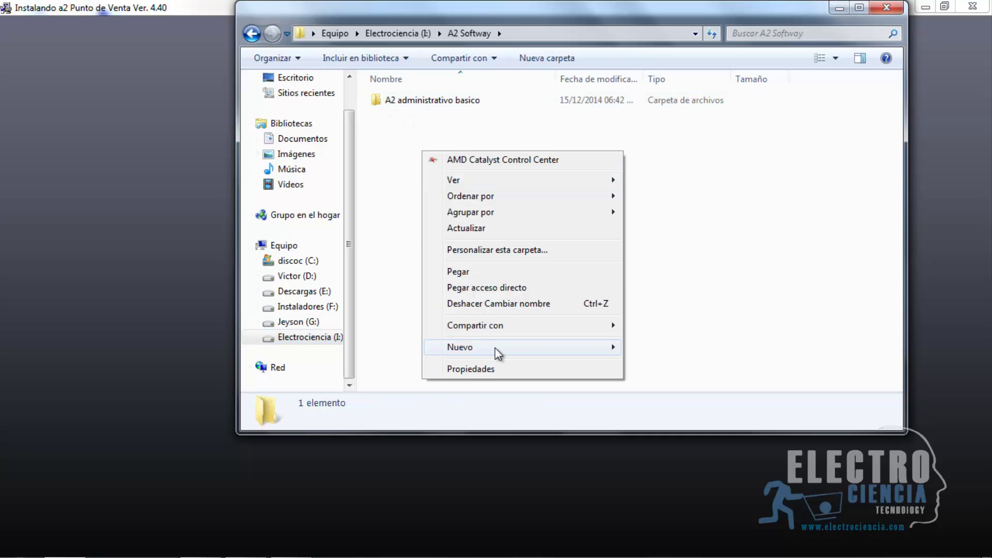
{"action": "mouse_move", "coordinate": [498, 352]}
{"action": "left_click", "coordinate": [696, 86]}
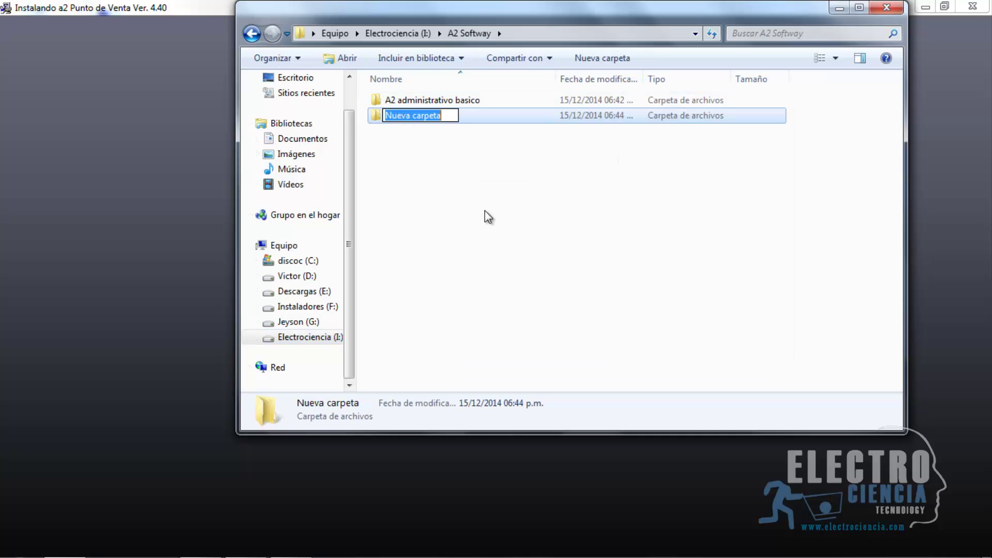
{"action": "type", "text": "A2 "}
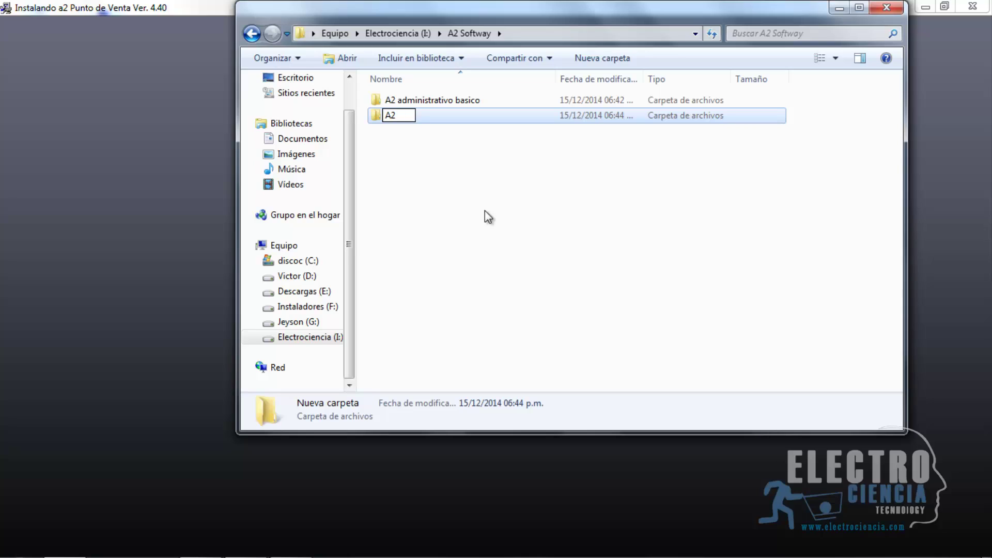
{"action": "type", "text": "punto de "}
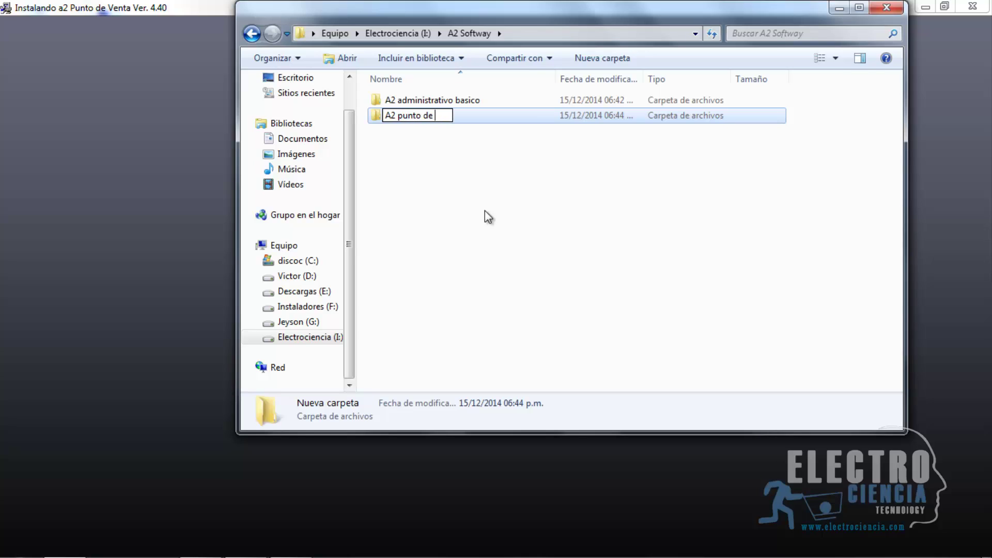
{"action": "type", "text": "venta"}
{"action": "key", "text": "Return"}
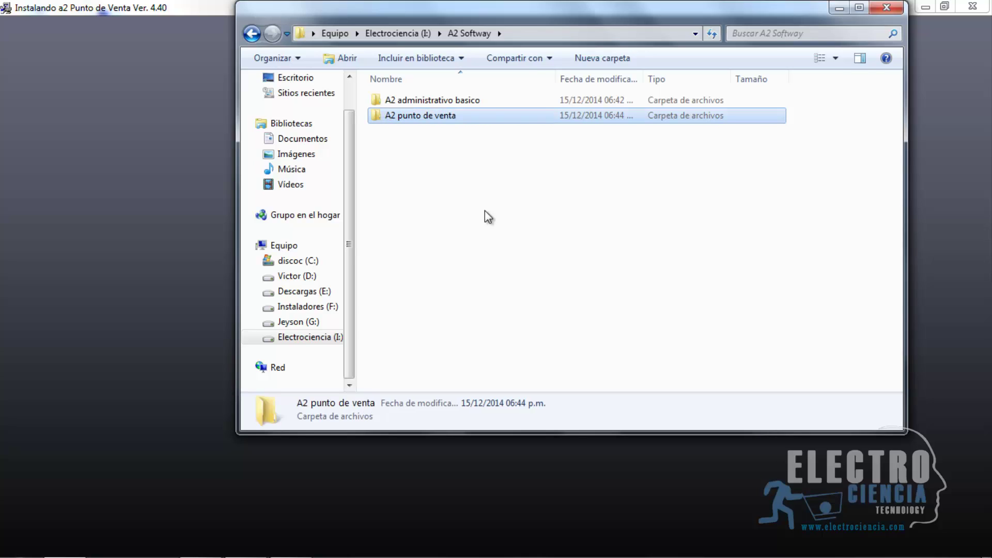
{"action": "left_click", "coordinate": [478, 212]}
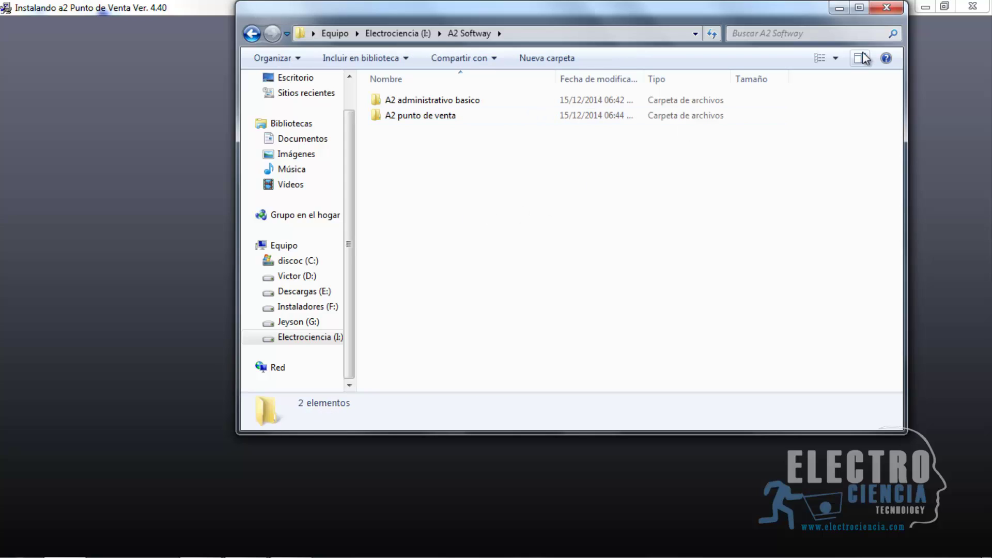
{"action": "left_click", "coordinate": [884, 9]}
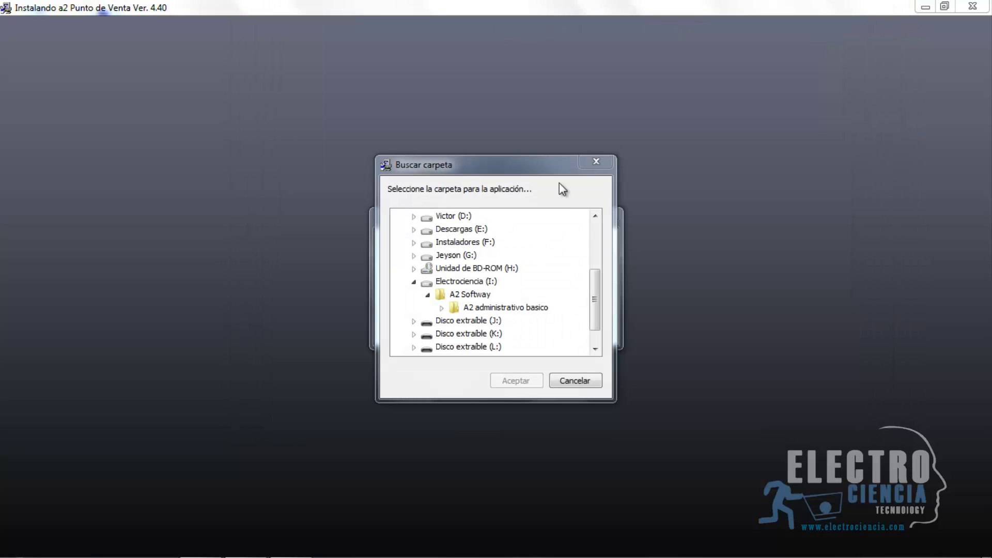
{"action": "left_click", "coordinate": [435, 284]}
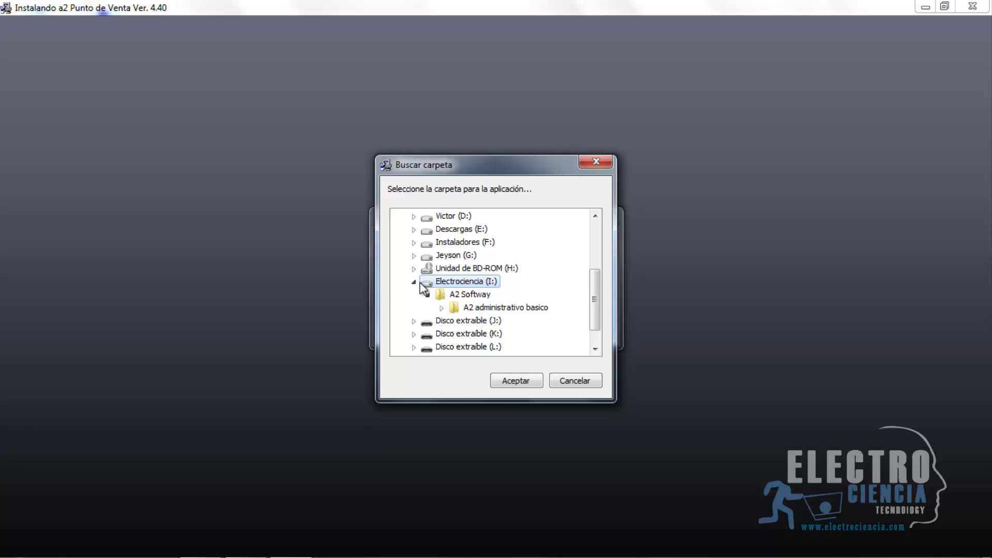
{"action": "left_click", "coordinate": [415, 282]}
{"action": "left_click", "coordinate": [415, 282]}
{"action": "left_click", "coordinate": [428, 295]}
{"action": "left_click", "coordinate": [428, 295]}
{"action": "left_click", "coordinate": [428, 296]}
{"action": "left_click", "coordinate": [428, 295]}
{"action": "left_click", "coordinate": [429, 296]}
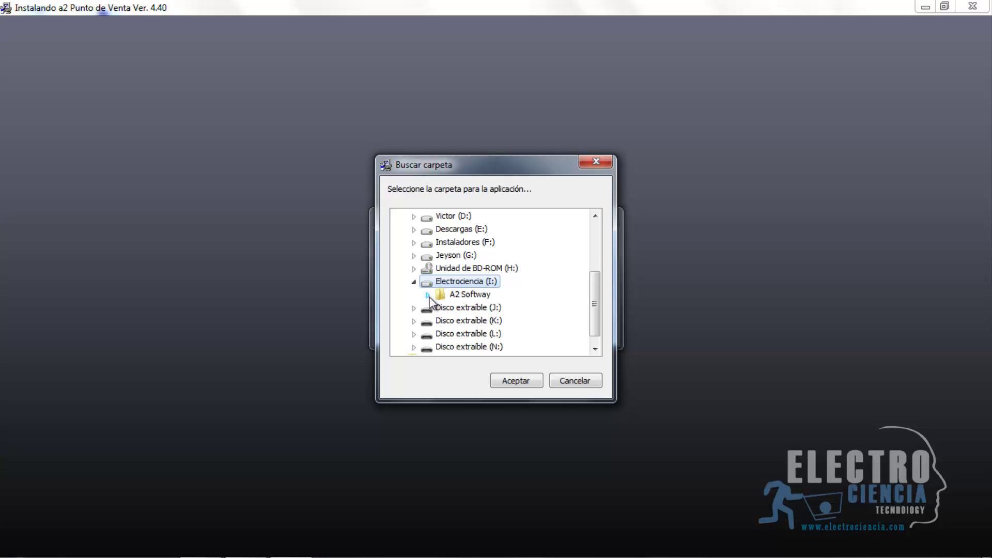
{"action": "left_click", "coordinate": [583, 385]}
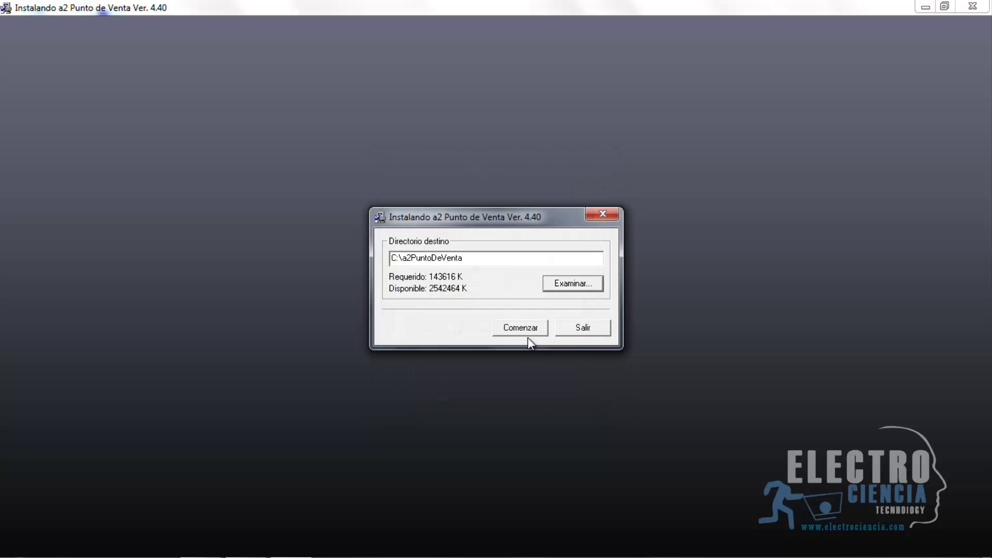
- Set the installation destination to I:\A2 Softway\A2 punto de venta, then run the a2 Punto de Venta installation through to its end
{"action": "left_click", "coordinate": [563, 283]}
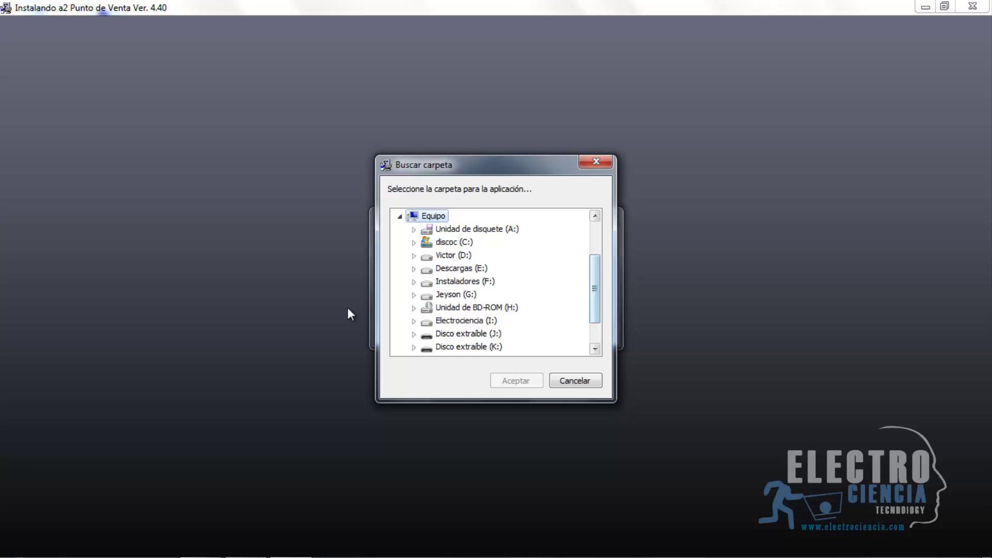
{"action": "left_click", "coordinate": [415, 322]}
{"action": "scroll", "coordinate": [596, 288], "scroll_direction": "down", "scroll_amount": 2}
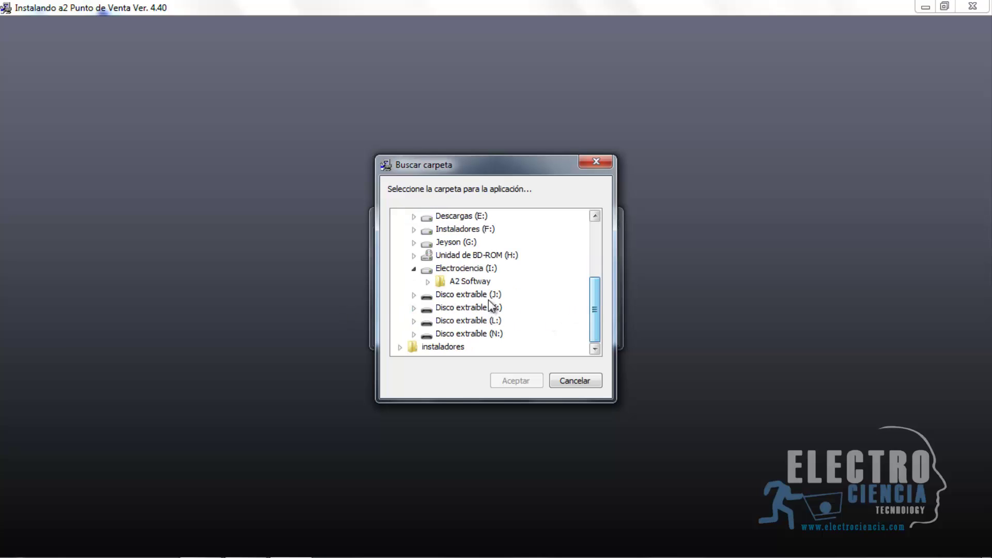
{"action": "left_click", "coordinate": [428, 283]}
{"action": "left_click", "coordinate": [462, 308]}
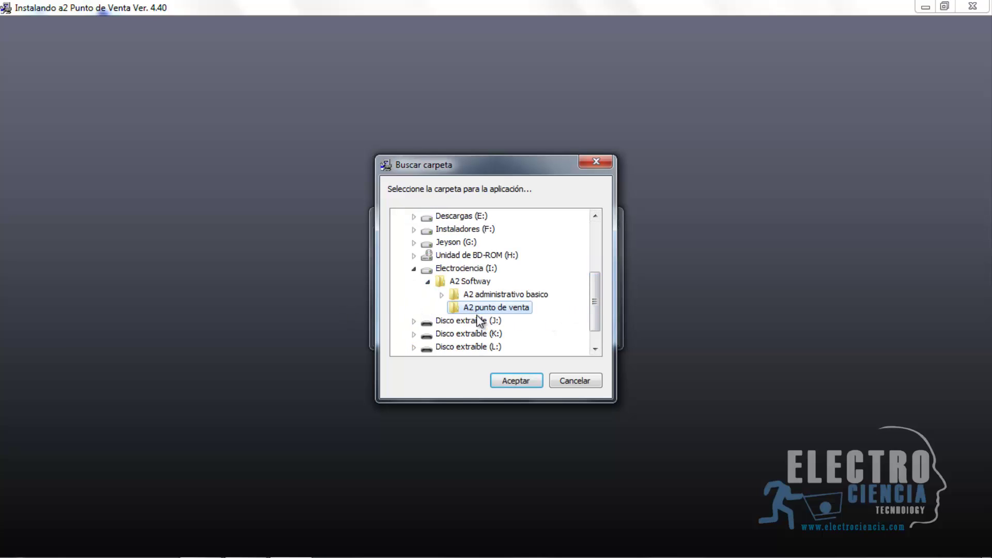
{"action": "left_click", "coordinate": [516, 381]}
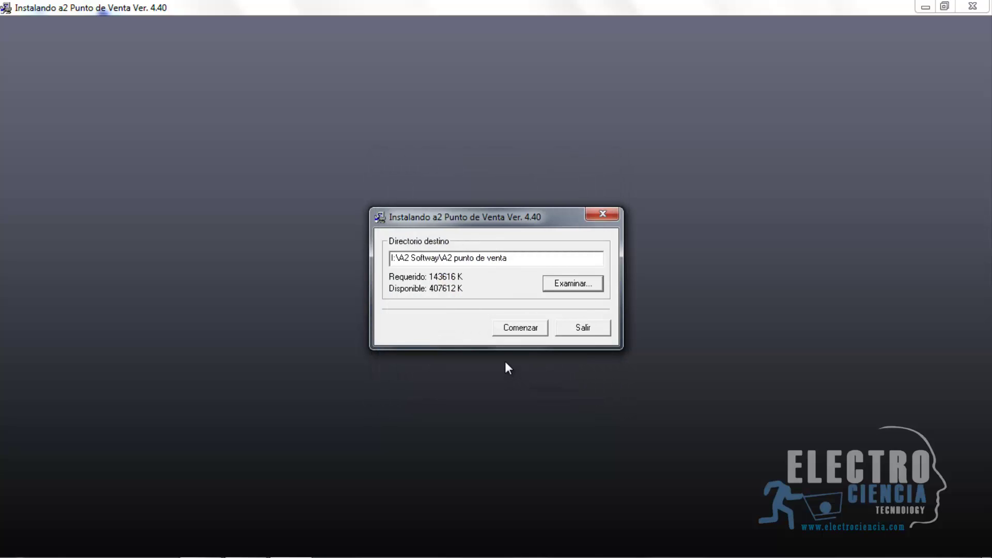
{"action": "left_click", "coordinate": [529, 327]}
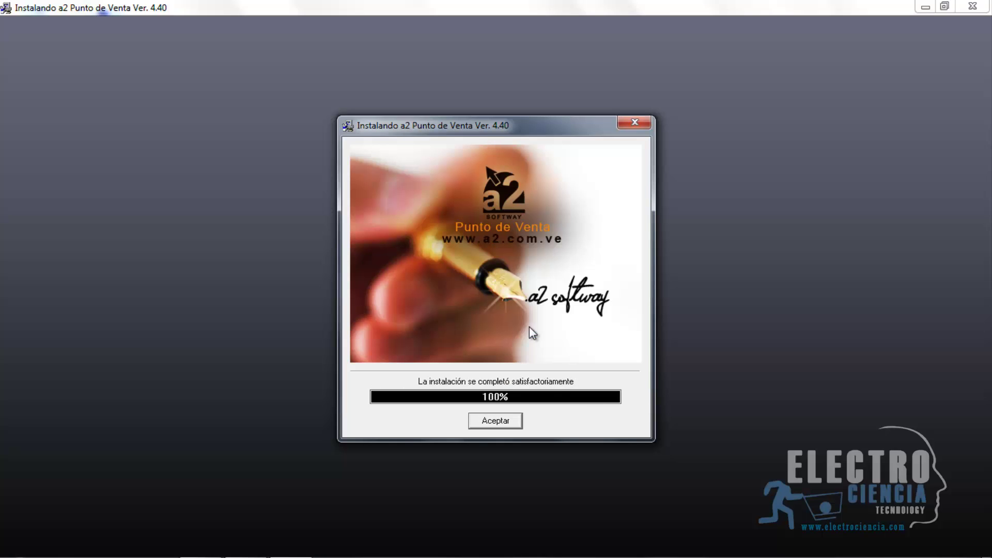
{"action": "left_click", "coordinate": [498, 421]}
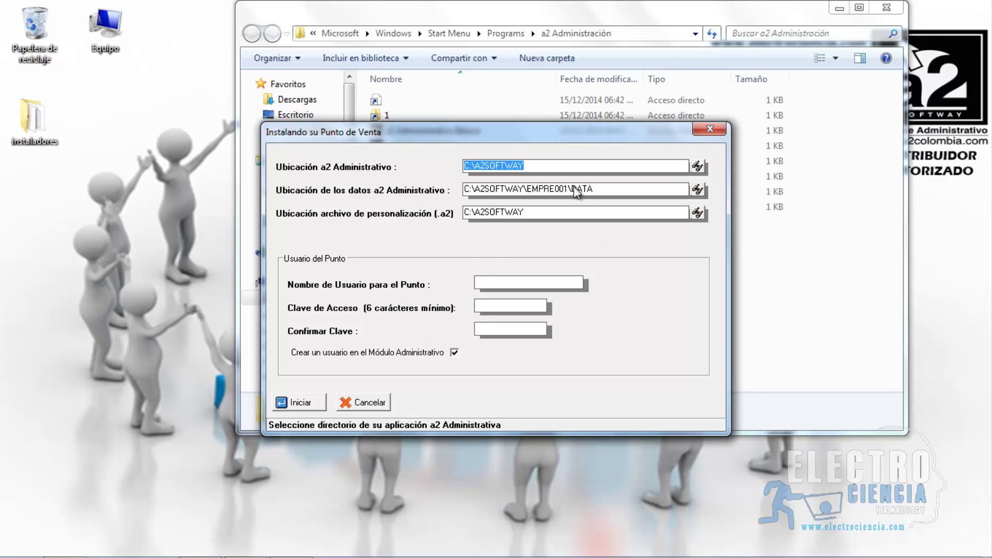
- Set the a2 Administrativo location in the Punto de Venta setup to I:\A2 Softway\A2 administrativo basico
{"action": "left_click_drag", "start_coordinate": [548, 133], "coordinate": [560, 70]}
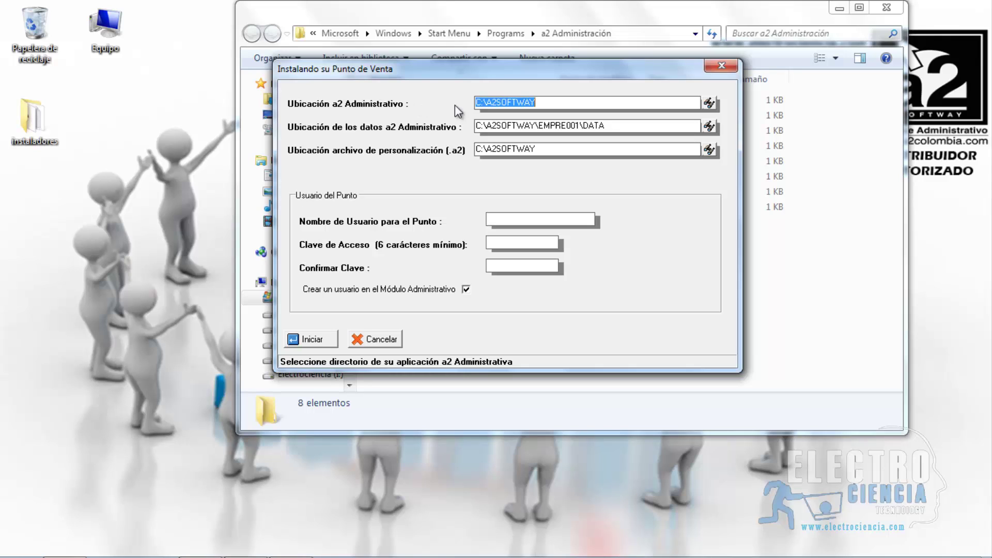
{"action": "left_click", "coordinate": [709, 103]}
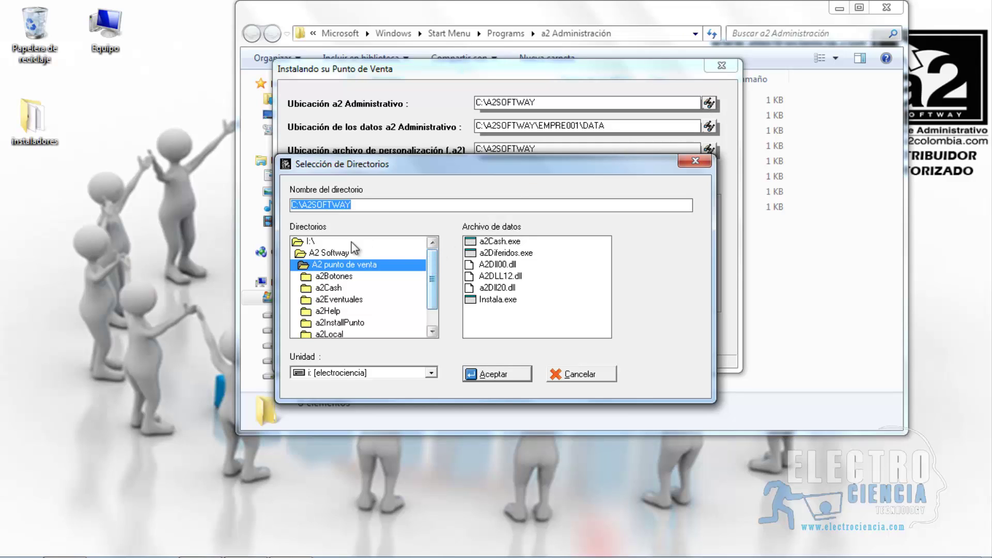
{"action": "left_click", "coordinate": [310, 245]}
{"action": "double_click", "coordinate": [310, 246]}
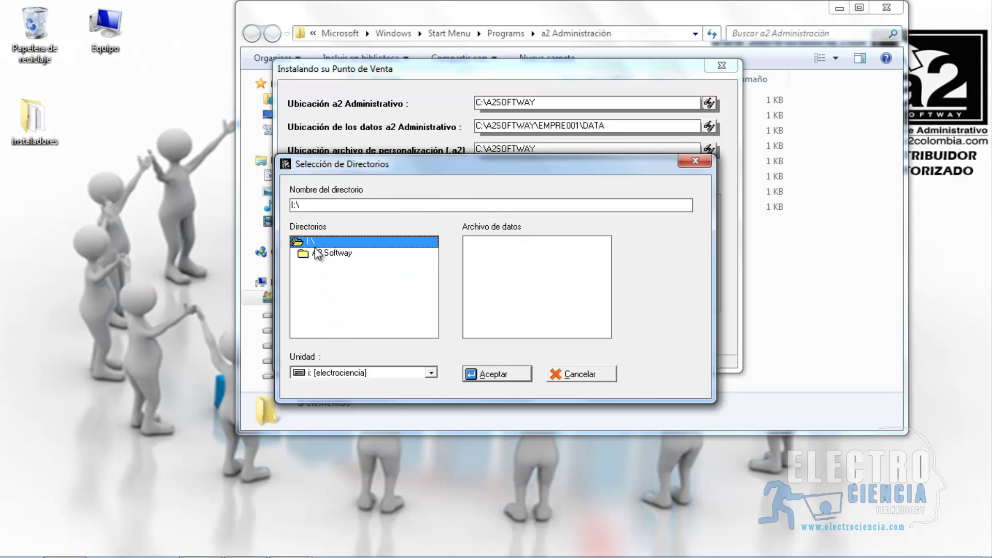
{"action": "left_click", "coordinate": [431, 373]}
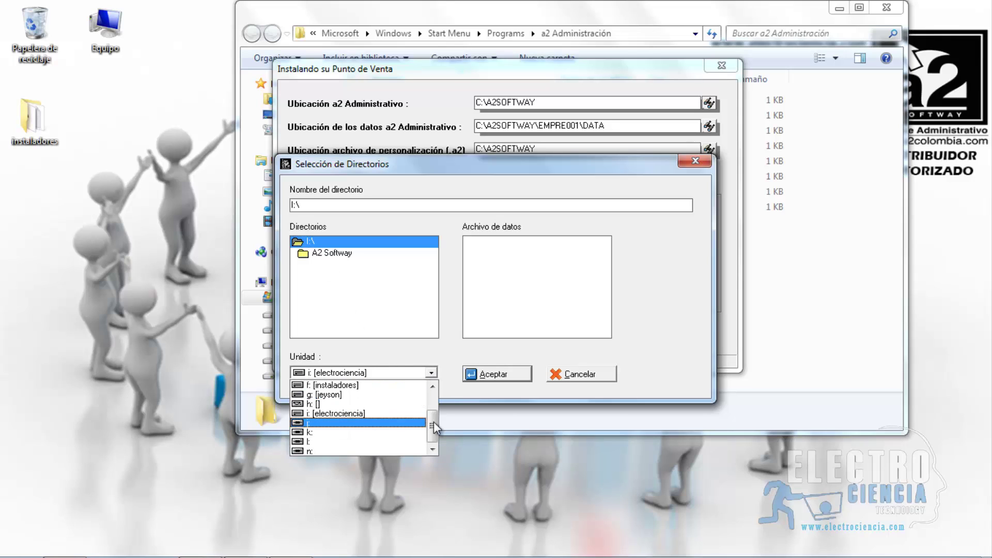
{"action": "mouse_move", "coordinate": [437, 426]}
{"action": "left_mouse_down"}
{"action": "mouse_move", "coordinate": [432, 398]}
{"action": "mouse_move", "coordinate": [434, 420]}
{"action": "left_mouse_up"}
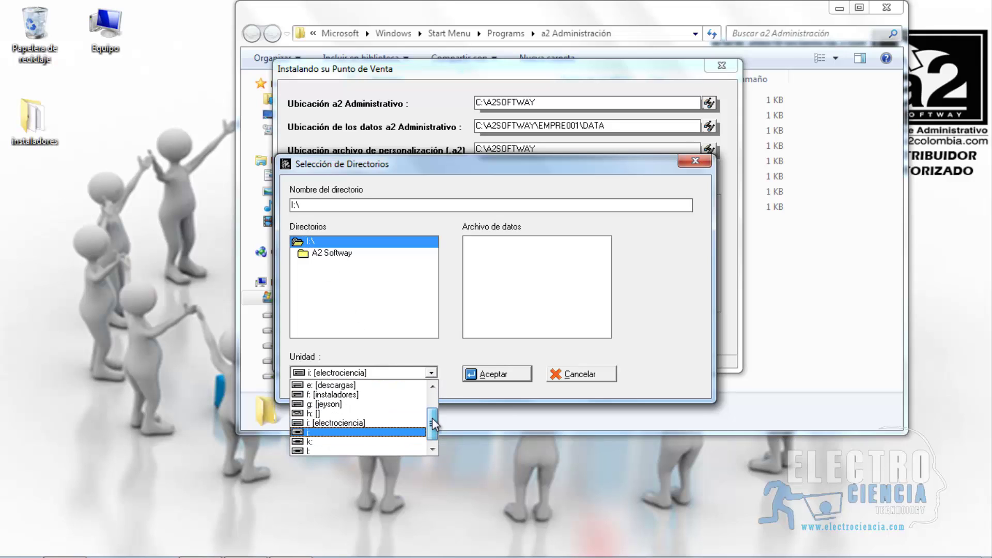
{"action": "left_click", "coordinate": [328, 424]}
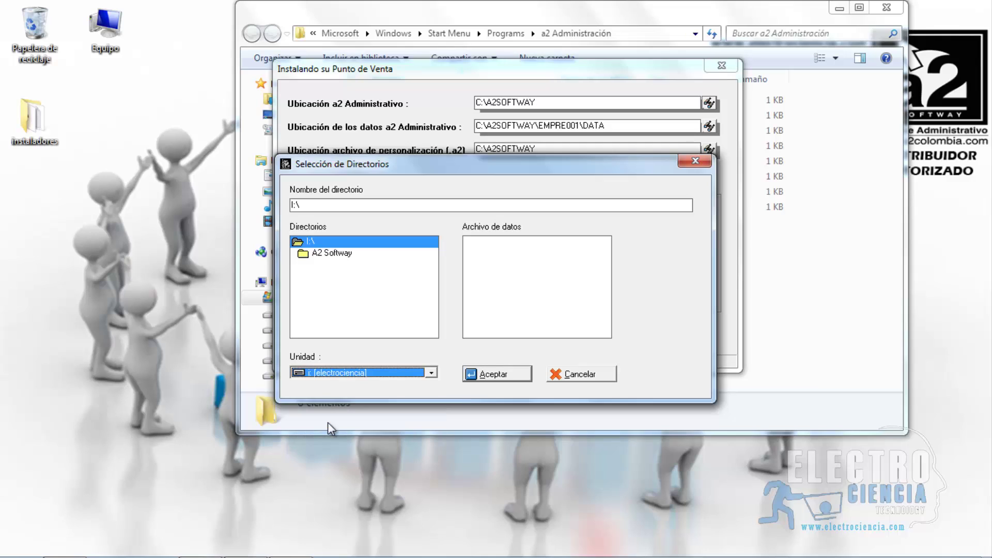
{"action": "double_click", "coordinate": [323, 255]}
{"action": "left_click", "coordinate": [330, 266]}
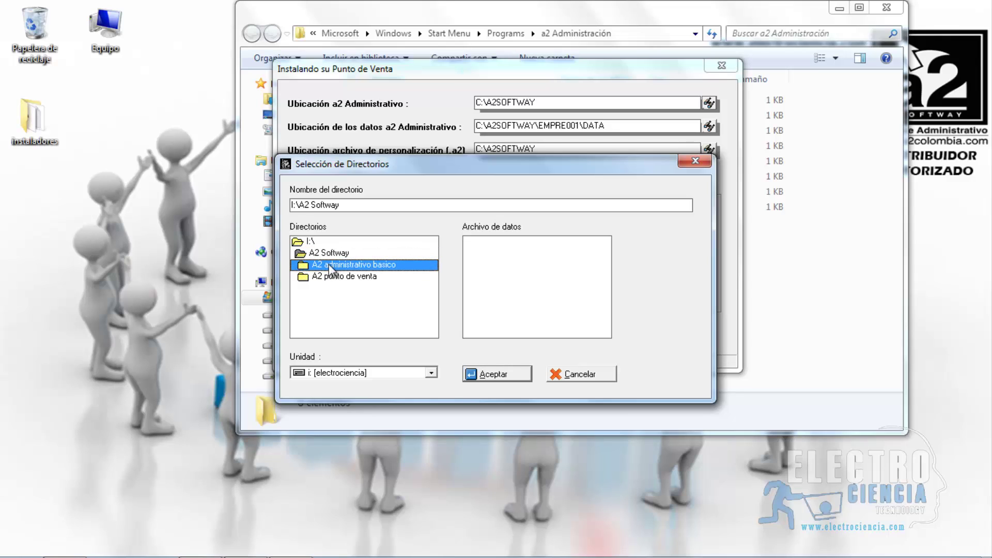
{"action": "double_click", "coordinate": [330, 268]}
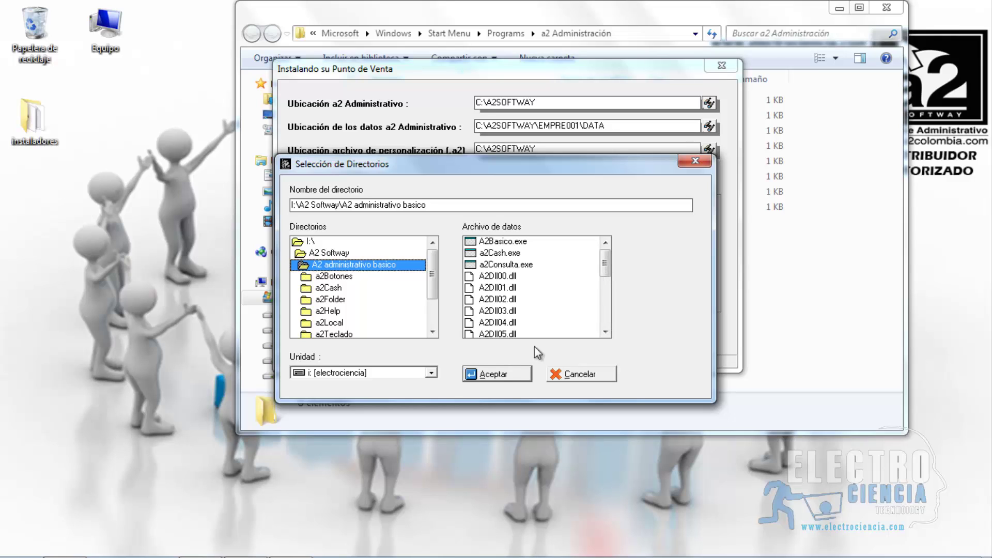
{"action": "left_click", "coordinate": [496, 374]}
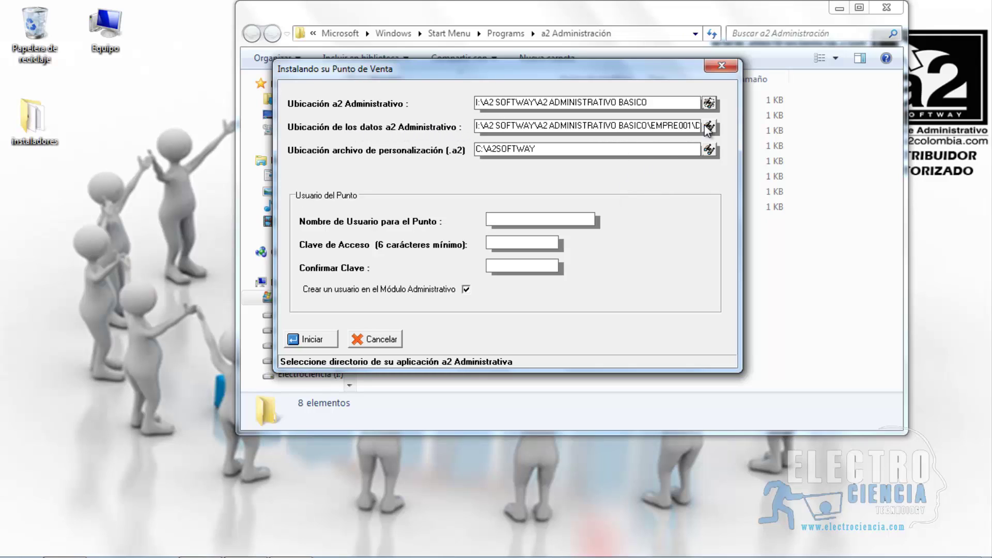
{"action": "left_click_drag", "start_coordinate": [484, 125], "coordinate": [663, 126]}
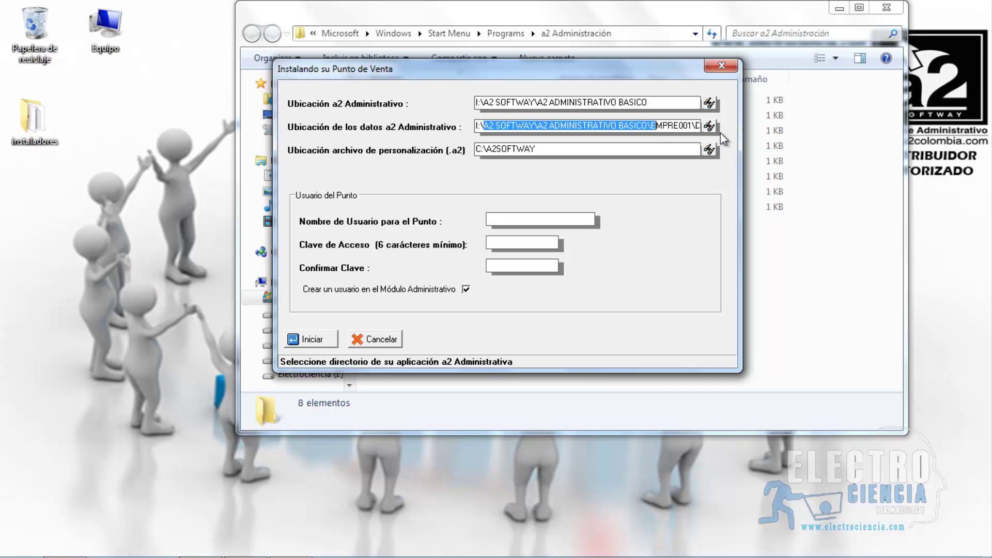
{"action": "left_click", "coordinate": [709, 126]}
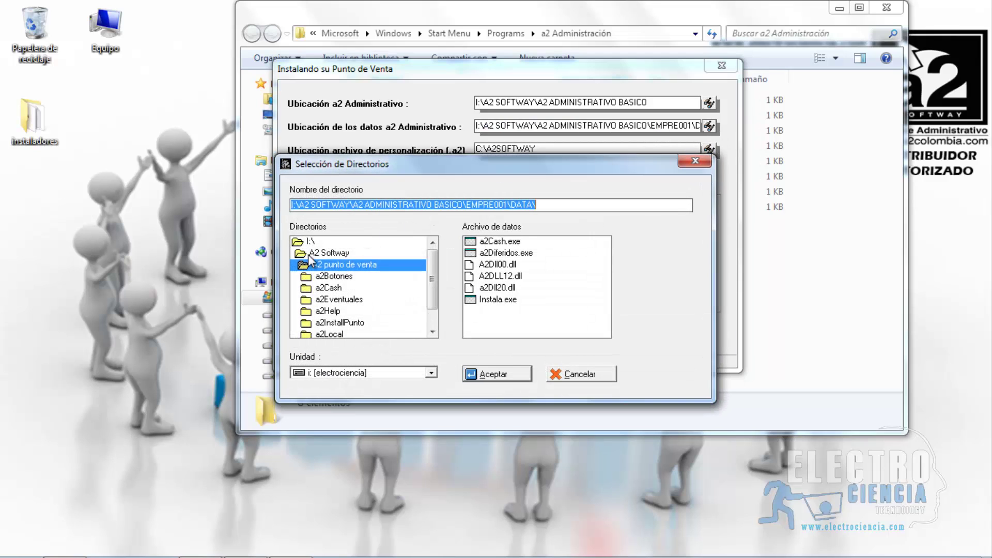
{"action": "left_click", "coordinate": [406, 372]}
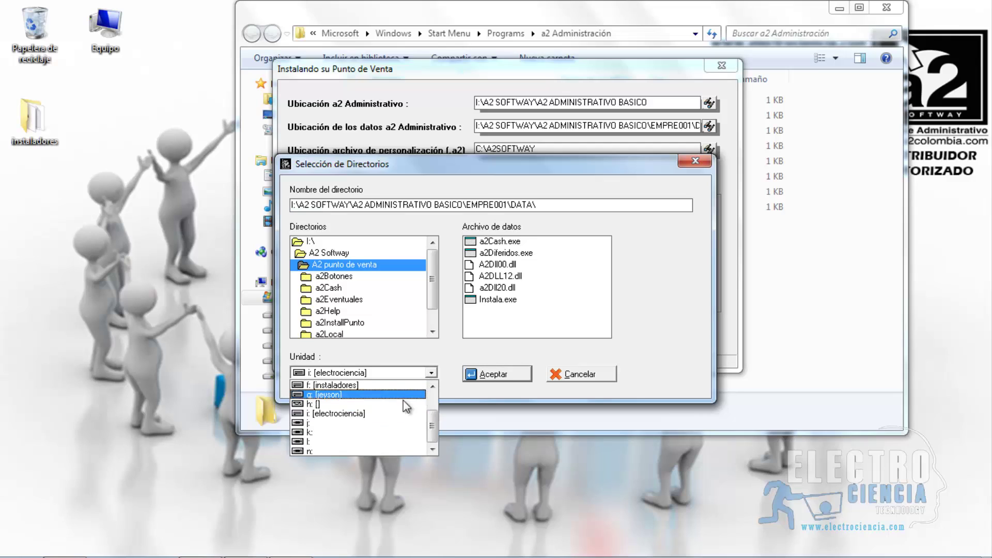
{"action": "left_click", "coordinate": [395, 414]}
{"action": "double_click", "coordinate": [313, 253]}
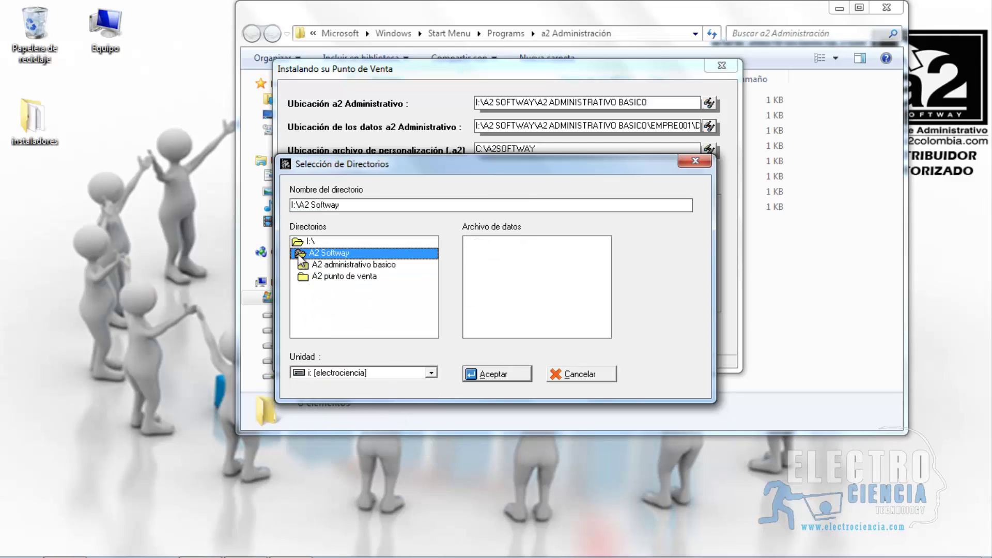
{"action": "double_click", "coordinate": [309, 241]}
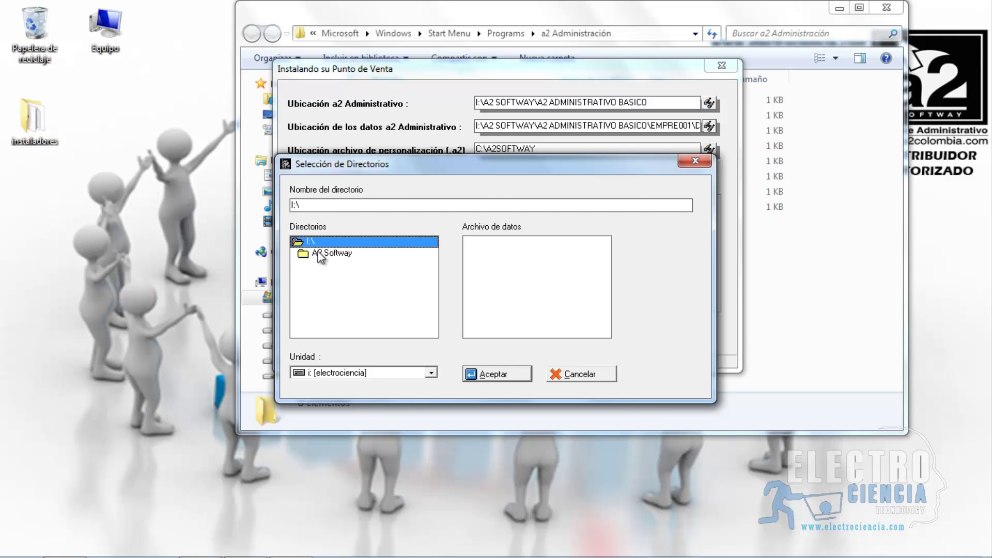
{"action": "double_click", "coordinate": [331, 253]}
{"action": "double_click", "coordinate": [315, 265]}
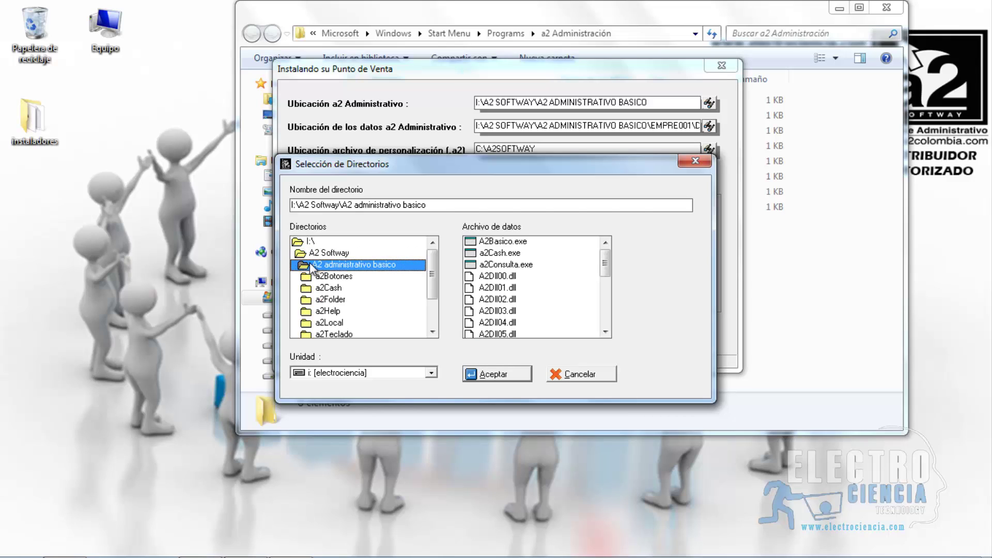
{"action": "scroll", "coordinate": [432, 287], "scroll_direction": "down", "scroll_amount": 2}
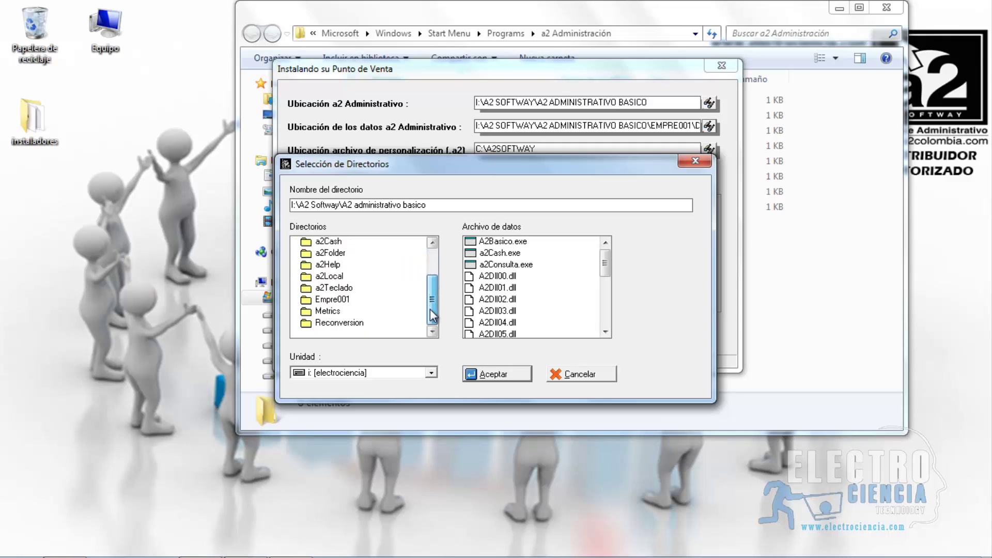
{"action": "left_click_drag", "start_coordinate": [433, 302], "coordinate": [433, 295]}
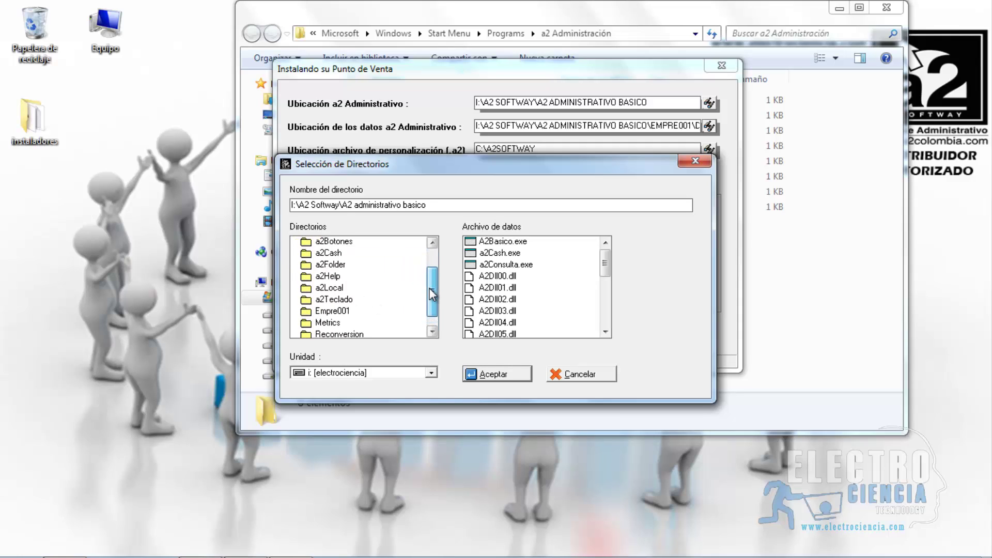
{"action": "left_click", "coordinate": [337, 312]}
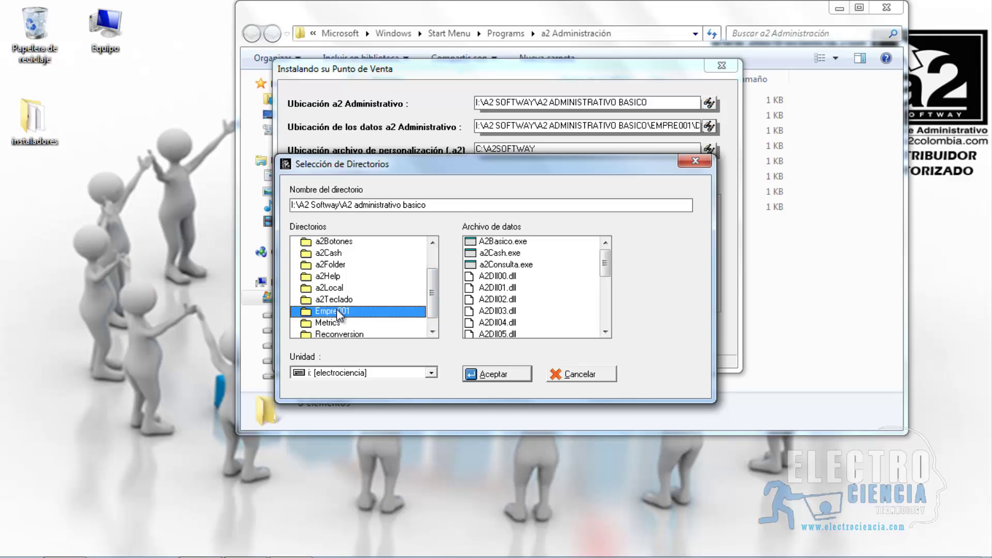
{"action": "double_click", "coordinate": [337, 312]}
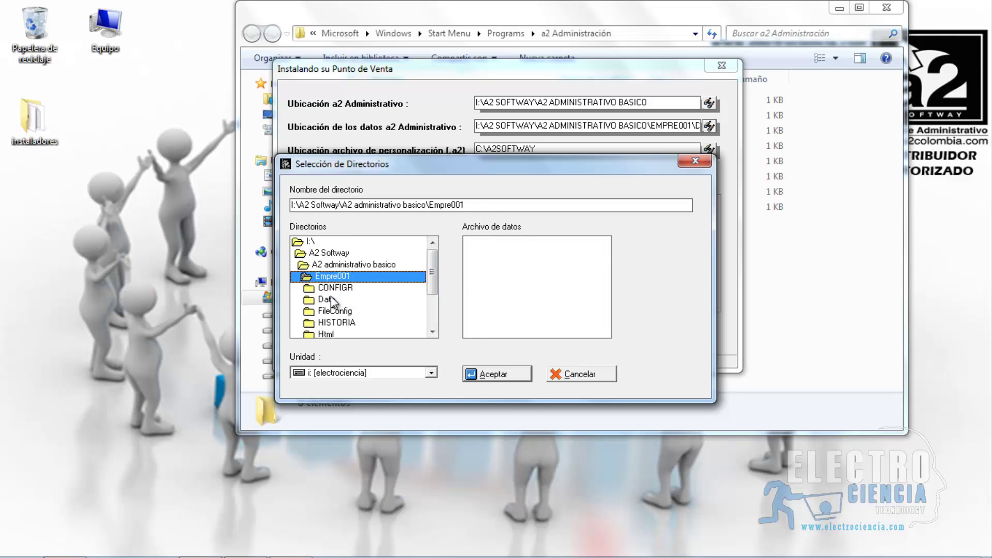
{"action": "double_click", "coordinate": [328, 300]}
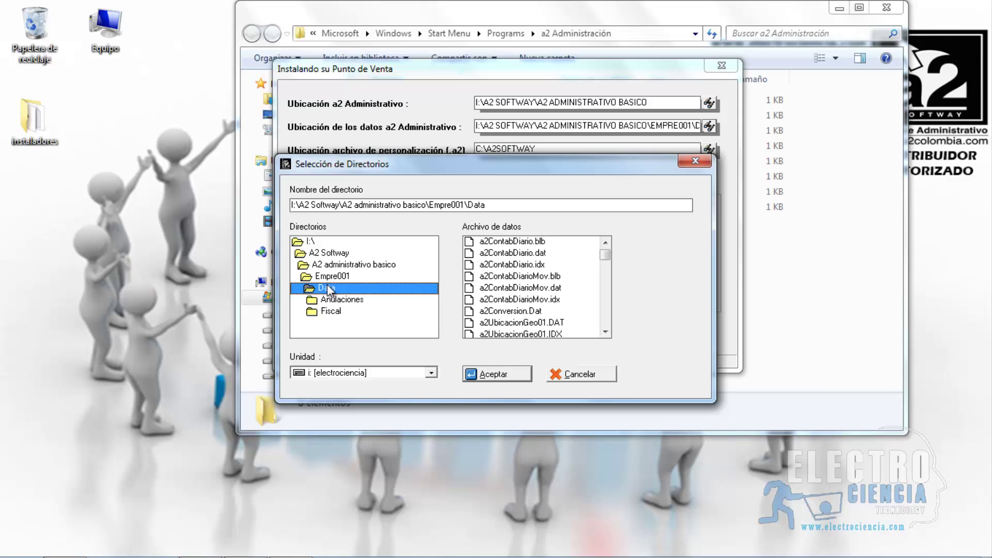
{"action": "left_click", "coordinate": [581, 373]}
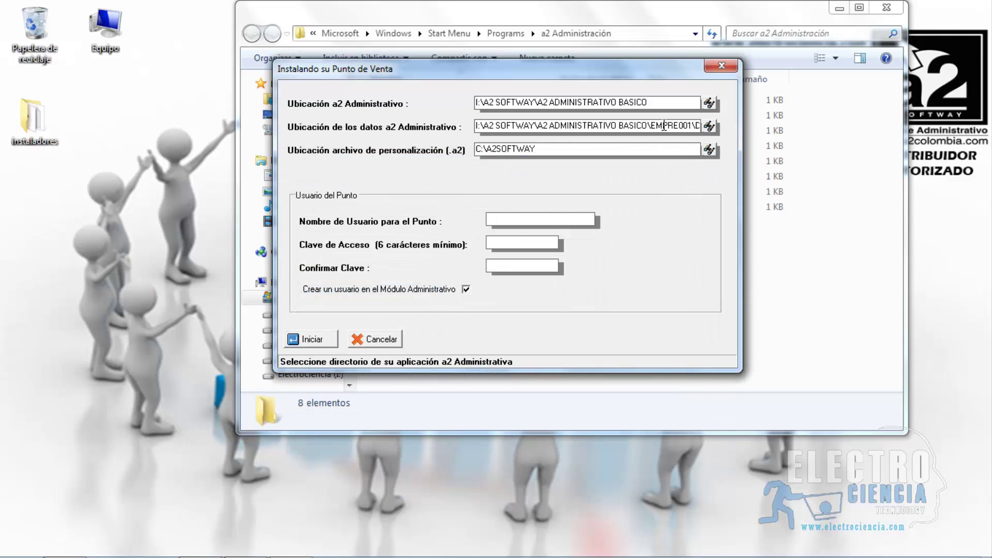
- Set the a2 Administrativo data location to I:\A2 Softway\A2 administrativo basico\Empre001\Data
{"action": "left_click", "coordinate": [665, 125]}
{"action": "key", "text": "End"}
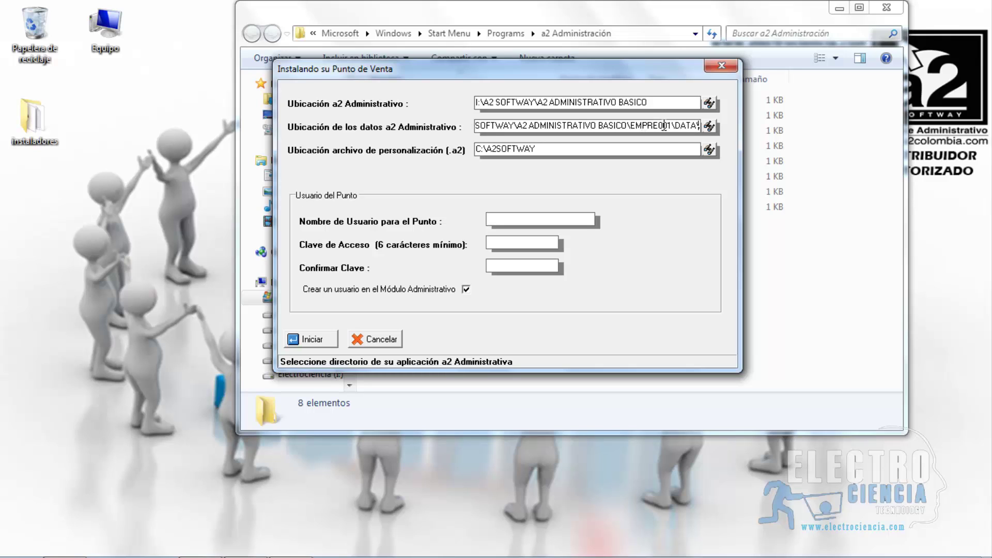
{"action": "left_click", "coordinate": [709, 126]}
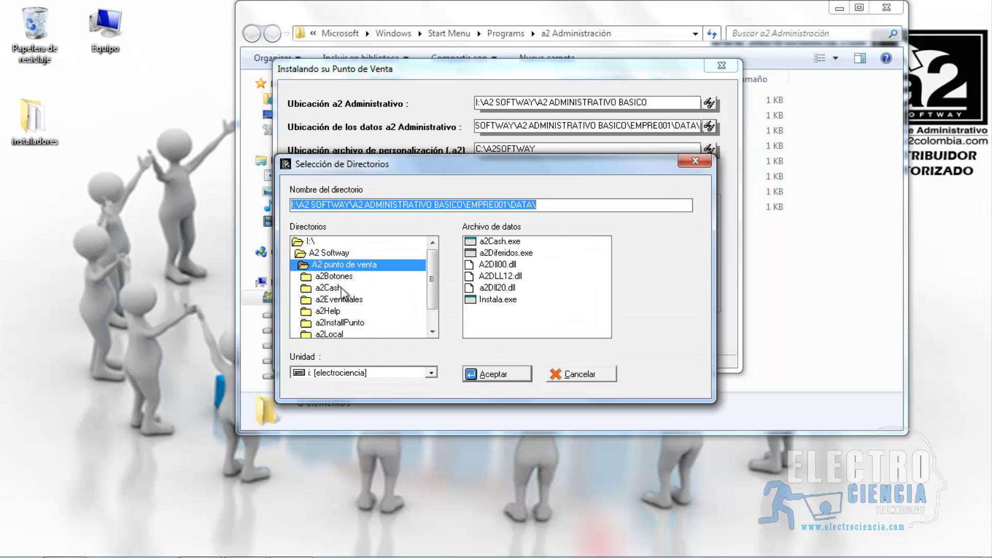
{"action": "left_click_drag", "start_coordinate": [430, 286], "coordinate": [431, 310]}
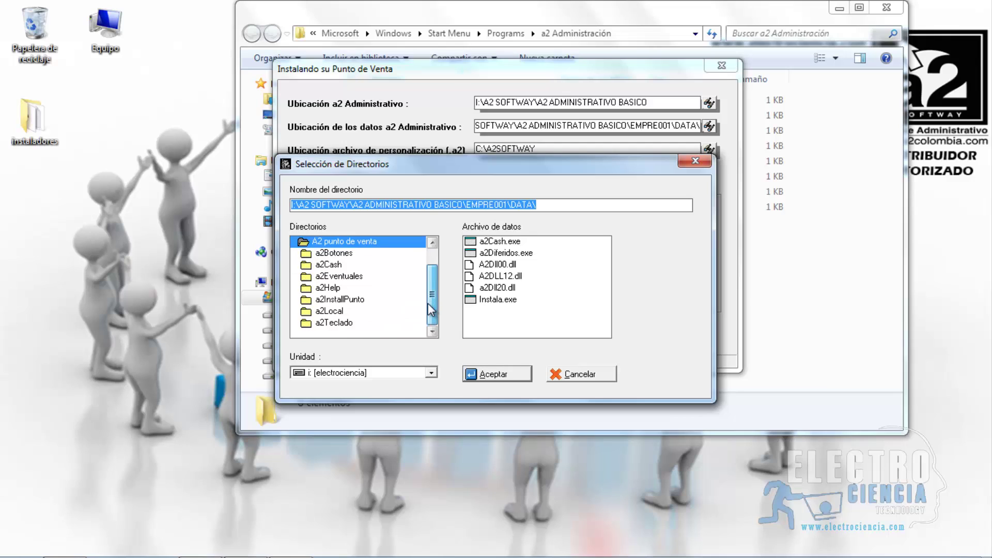
{"action": "scroll", "coordinate": [432, 305], "scroll_direction": "up", "scroll_amount": 1}
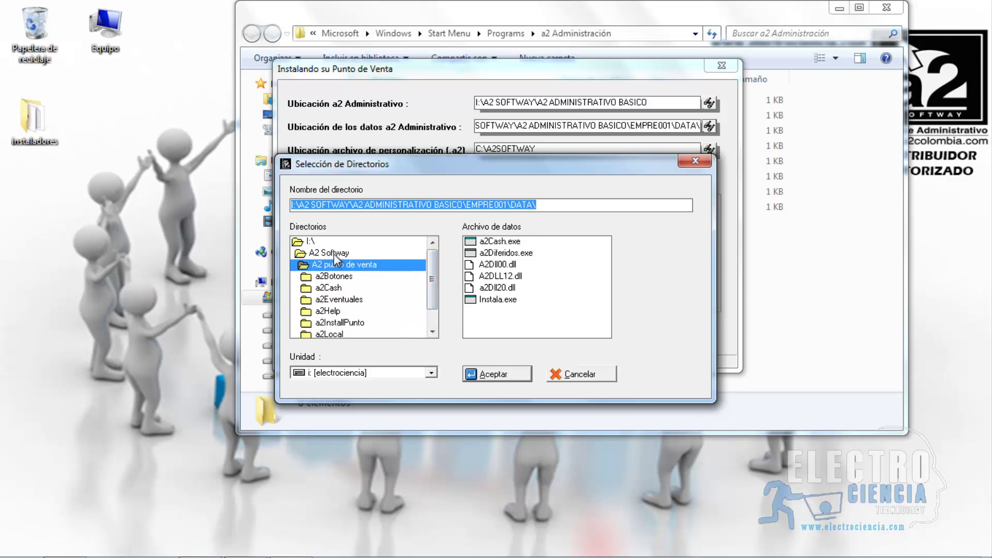
{"action": "double_click", "coordinate": [335, 254]}
{"action": "double_click", "coordinate": [342, 265]}
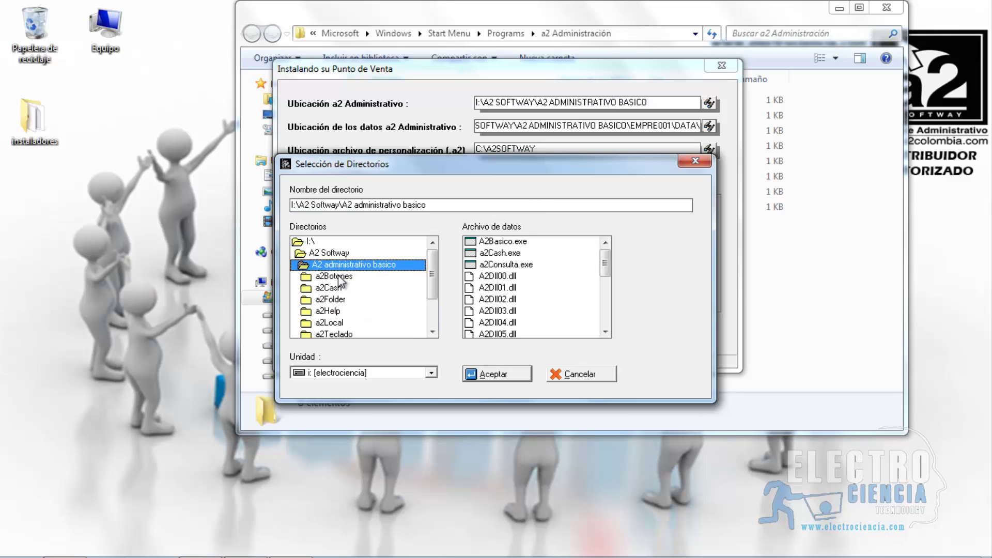
{"action": "left_click_drag", "start_coordinate": [429, 284], "coordinate": [432, 312]}
{"action": "double_click", "coordinate": [341, 306]}
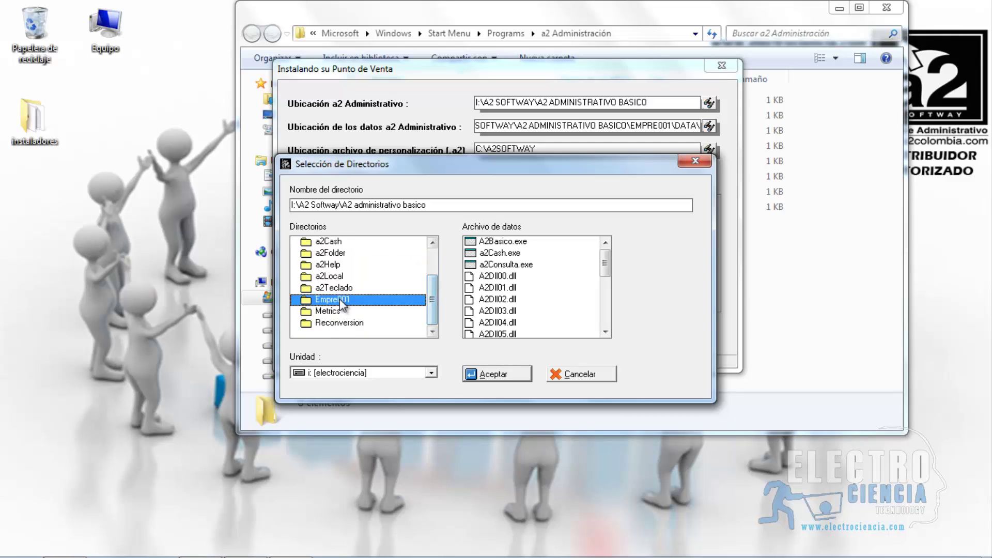
{"action": "double_click", "coordinate": [328, 300]}
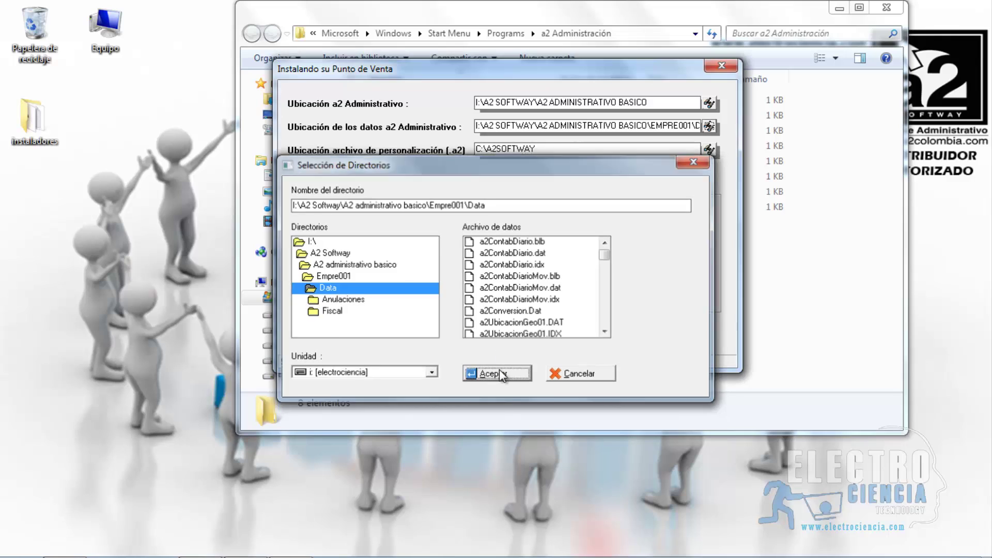
{"action": "left_click", "coordinate": [498, 373]}
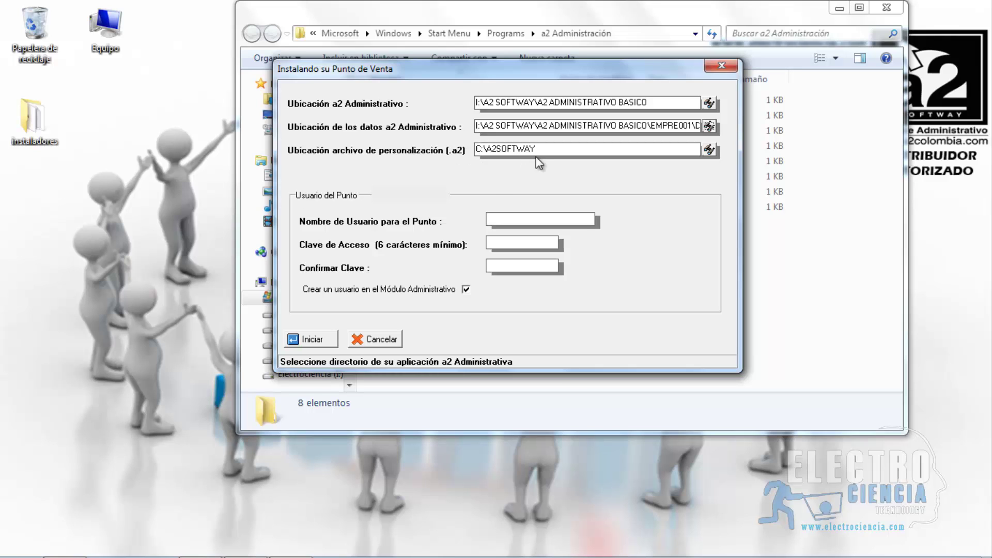
- Close the a2 Administración folder window and open the licencias folder inside instaladores on the desktop
{"action": "left_click", "coordinate": [778, 281]}
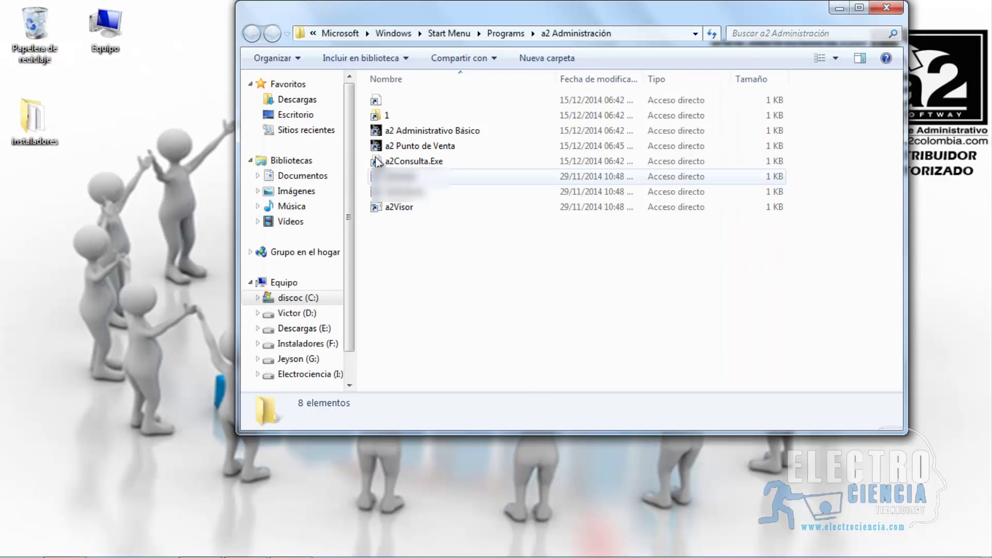
{"action": "left_click", "coordinate": [886, 8]}
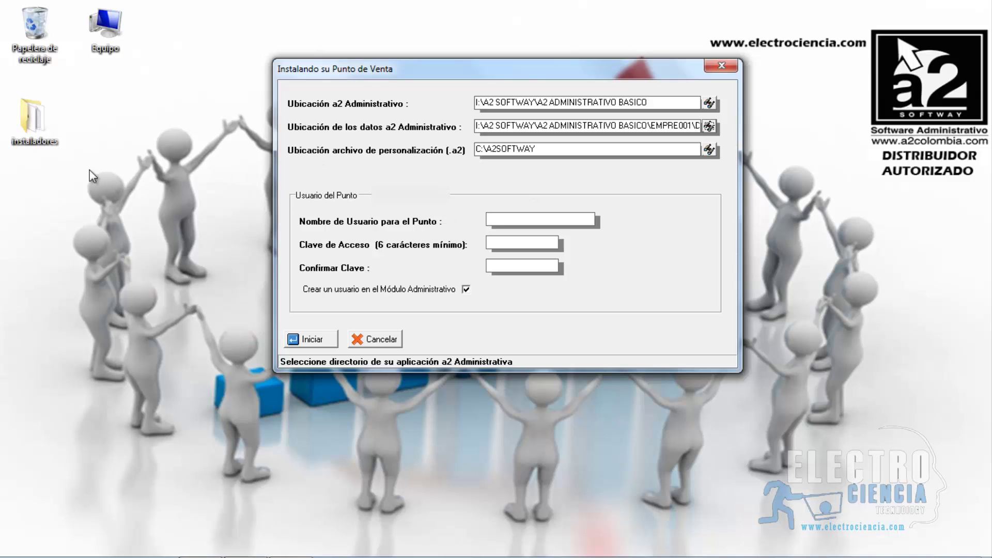
{"action": "double_click", "coordinate": [38, 131]}
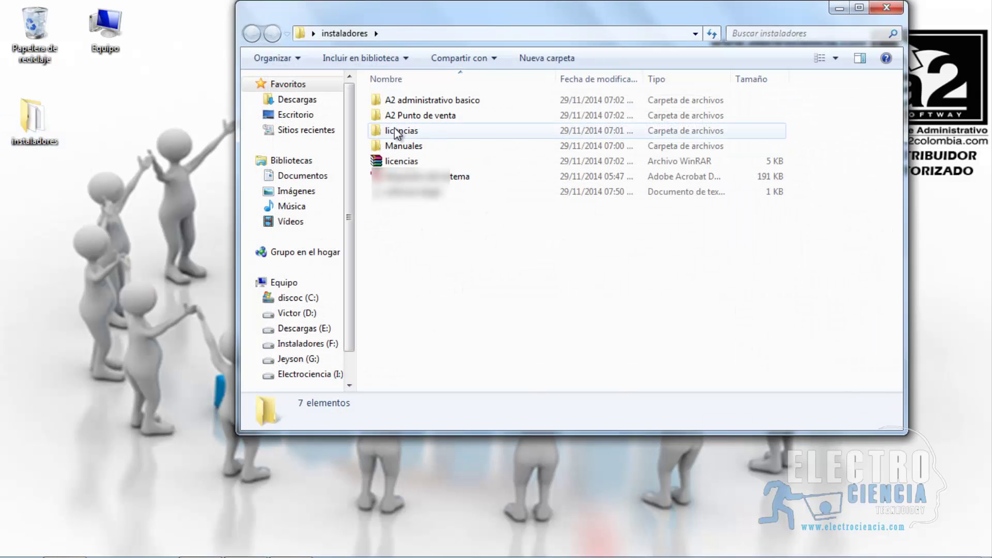
{"action": "double_click", "coordinate": [394, 131]}
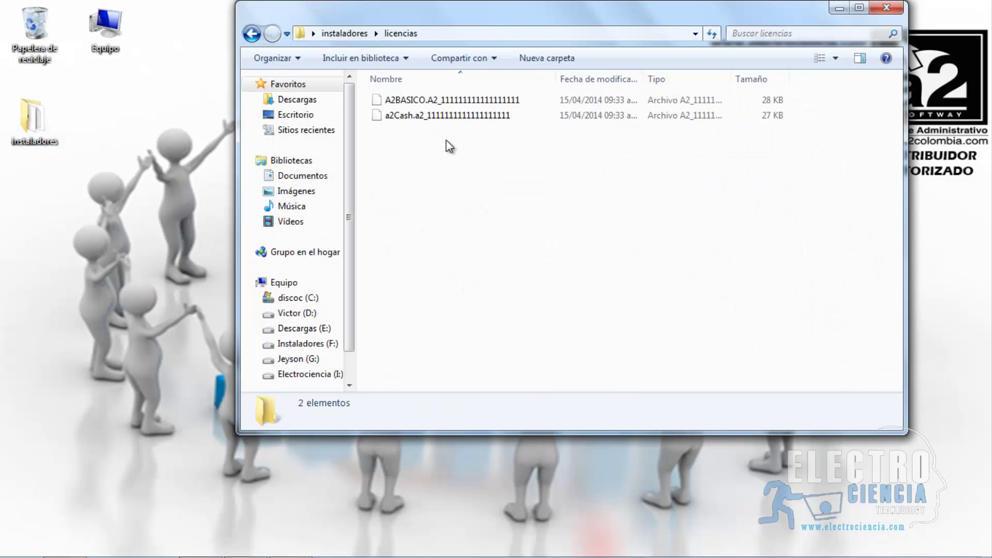
- Copy both the A2BASICO and a2Cash license files from the licencias folder
{"action": "left_click_drag", "start_coordinate": [445, 141], "coordinate": [395, 100]}
{"action": "right_click", "coordinate": [398, 113]}
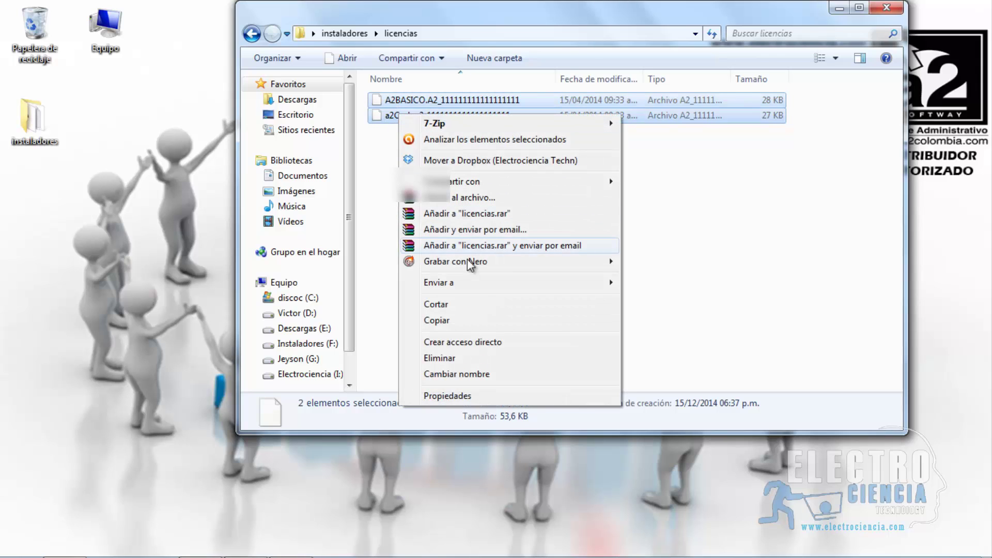
{"action": "left_click", "coordinate": [442, 320]}
{"action": "scroll", "coordinate": [351, 310], "scroll_direction": "down", "scroll_amount": 1}
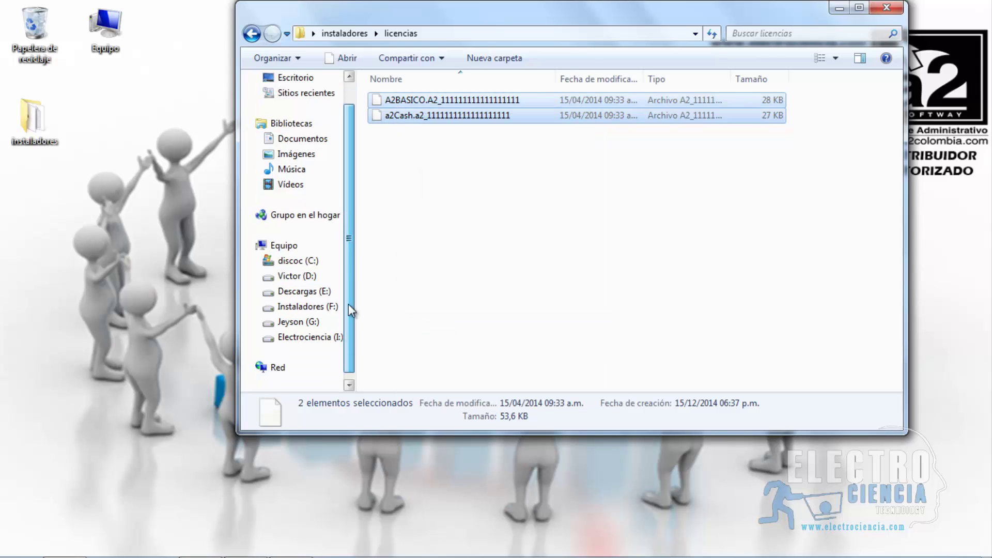
- Paste the copied license files into I:\A2 Softway\A2 administrativo basico
{"action": "left_click", "coordinate": [280, 247]}
{"action": "double_click", "coordinate": [605, 192]}
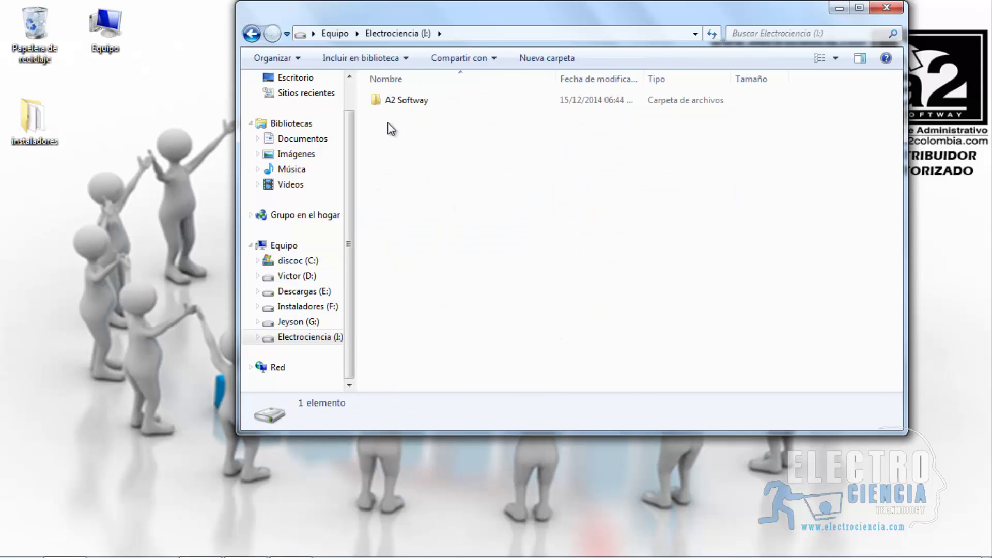
{"action": "double_click", "coordinate": [401, 101]}
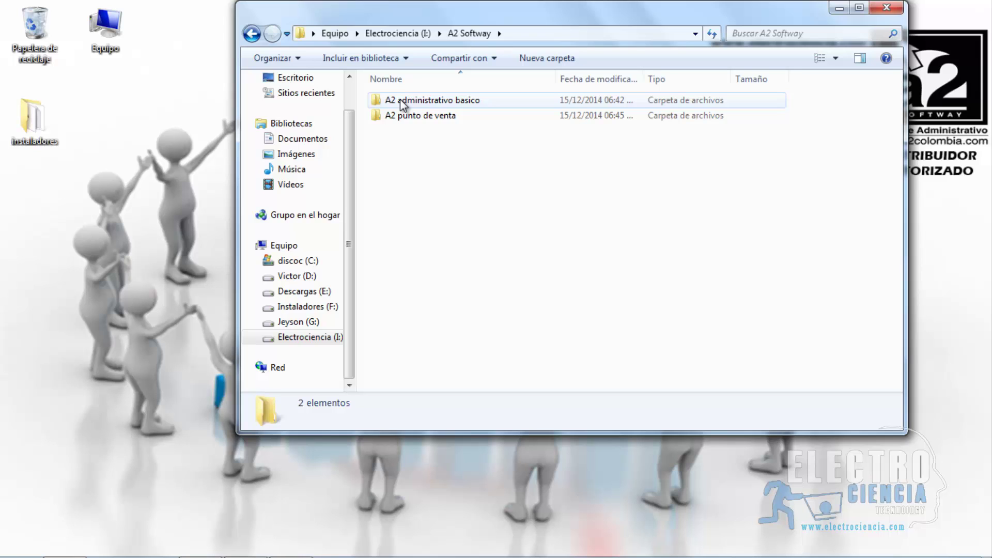
{"action": "double_click", "coordinate": [404, 100]}
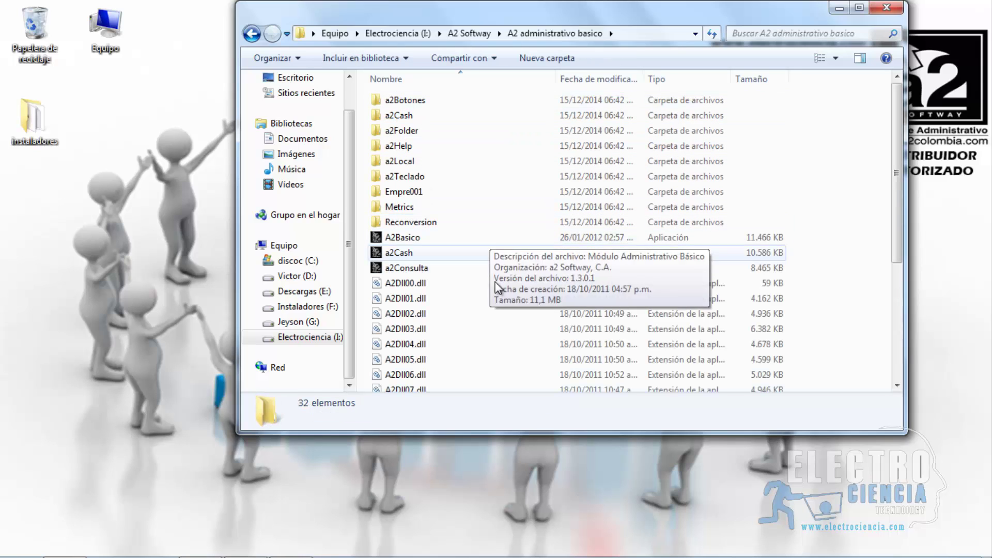
{"action": "right_click", "coordinate": [523, 256]}
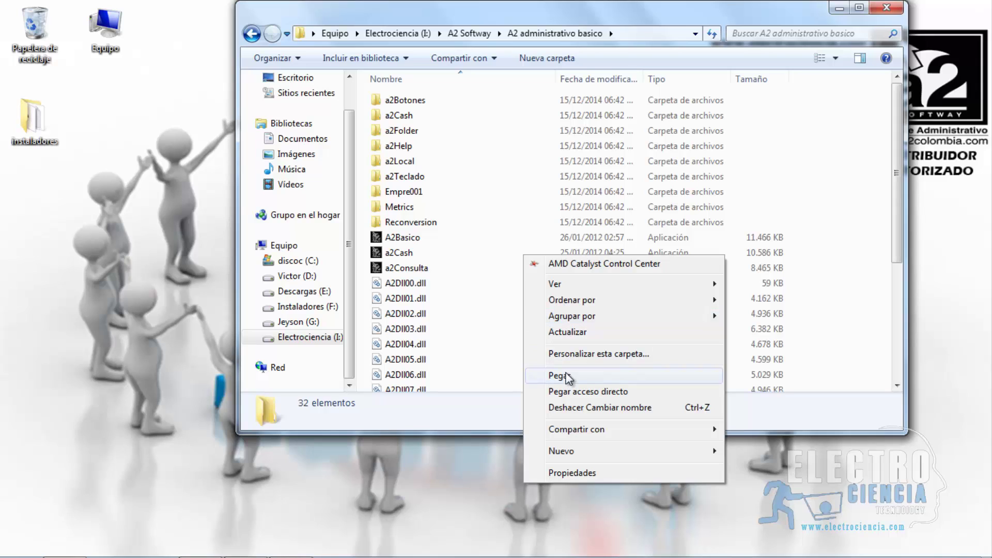
{"action": "left_click", "coordinate": [560, 376]}
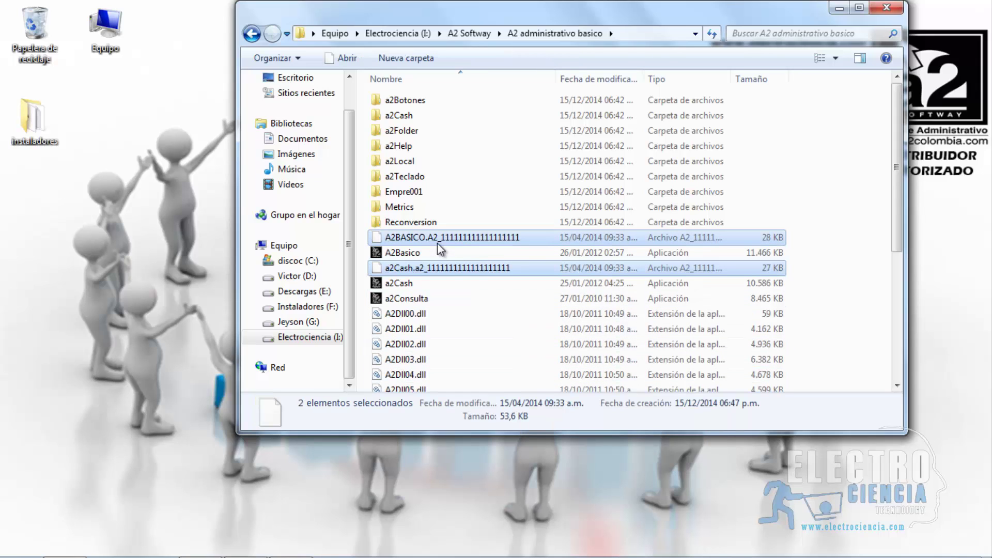
- Rename the pasted A2BASICO license file to A2BASICO.A2, accepting the extension change
{"action": "left_click", "coordinate": [440, 239]}
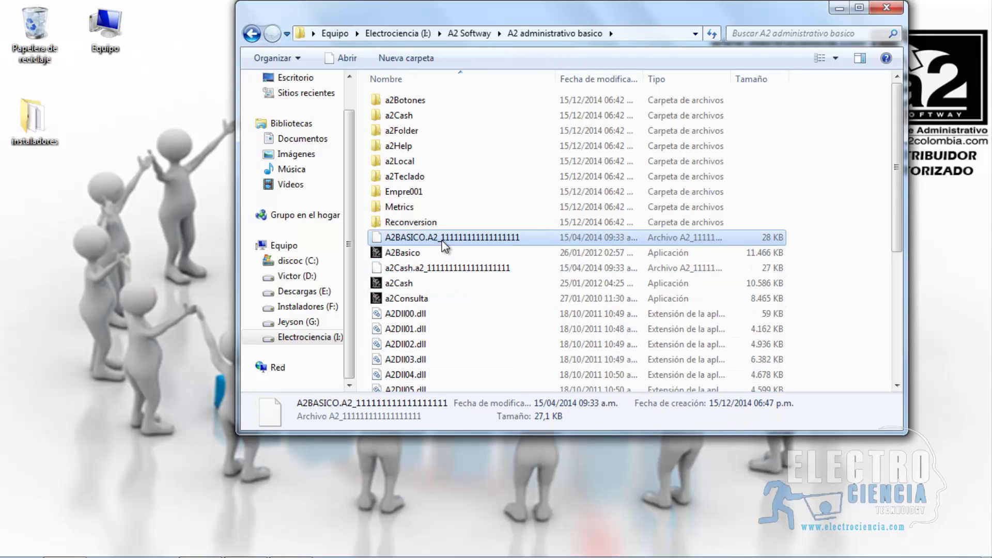
{"action": "left_click", "coordinate": [442, 241]}
{"action": "left_click", "coordinate": [498, 247]}
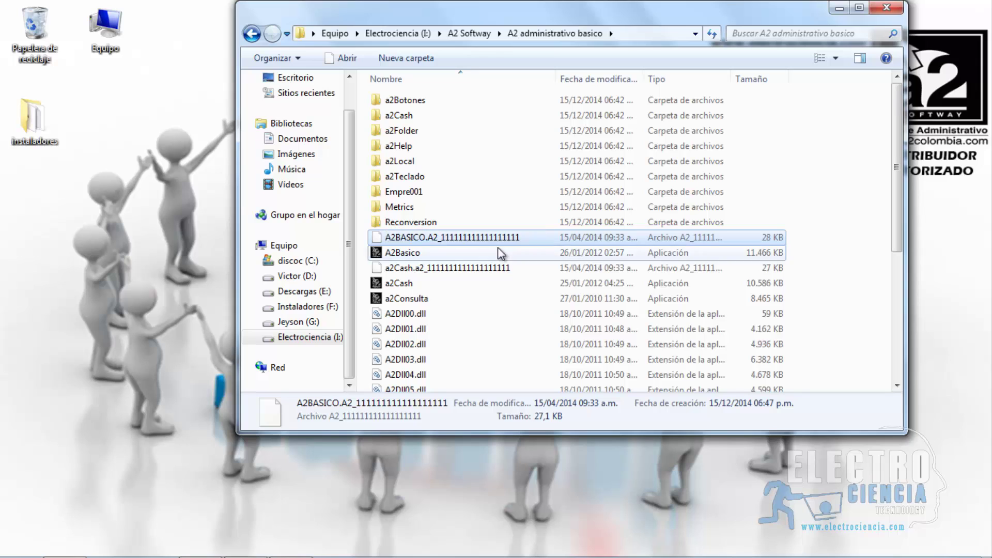
{"action": "right_click", "coordinate": [464, 235]}
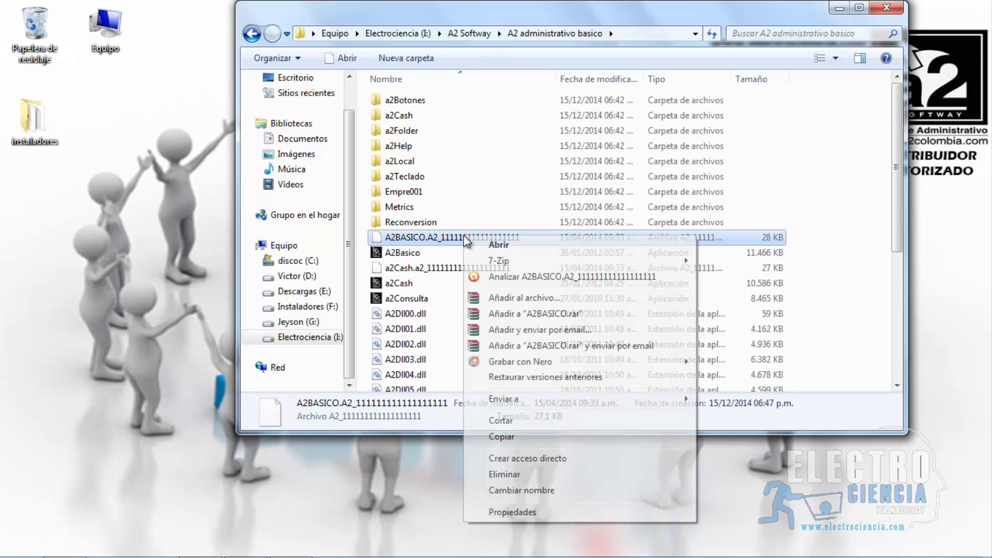
{"action": "left_click", "coordinate": [515, 491]}
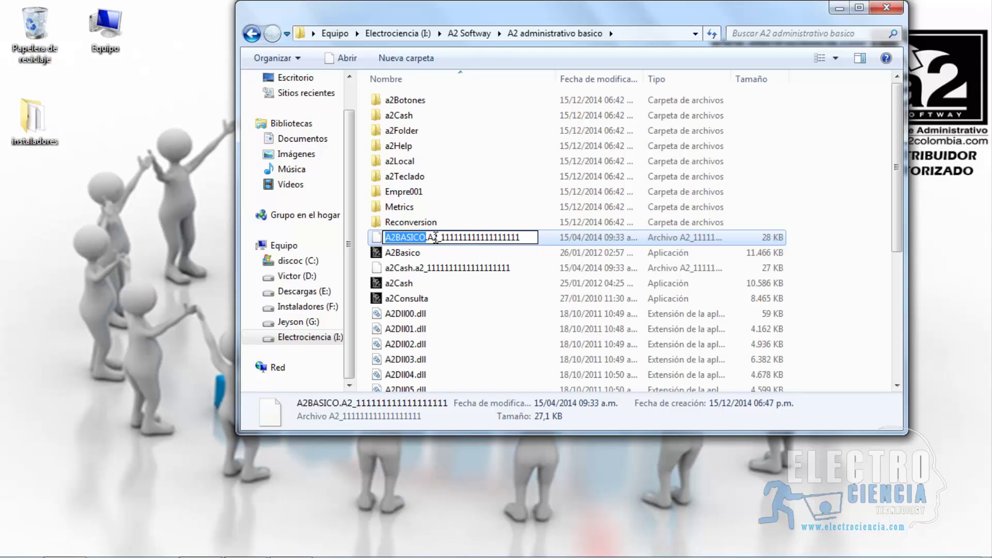
{"action": "left_click_drag", "start_coordinate": [436, 237], "coordinate": [567, 240]}
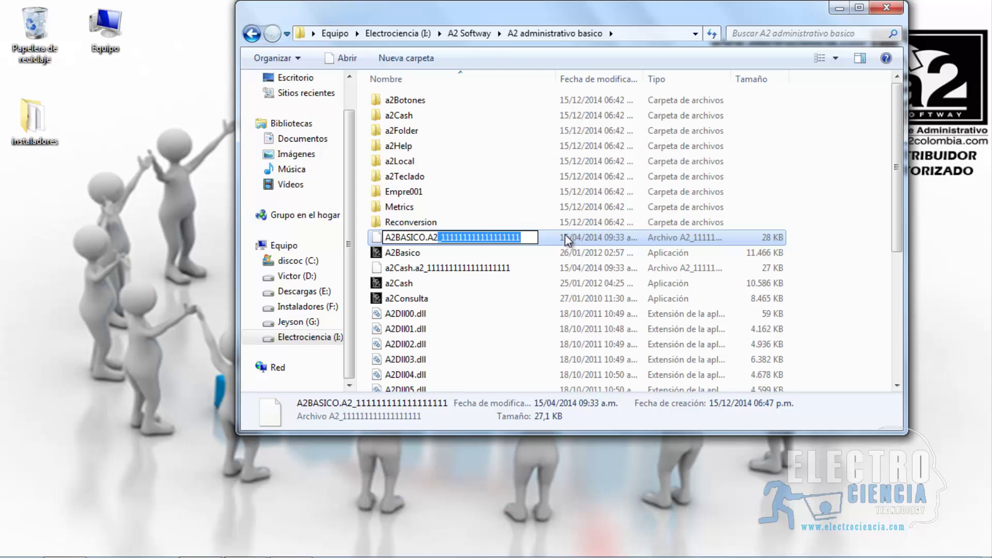
{"action": "key", "text": "BackSpace"}
{"action": "key", "text": "Return"}
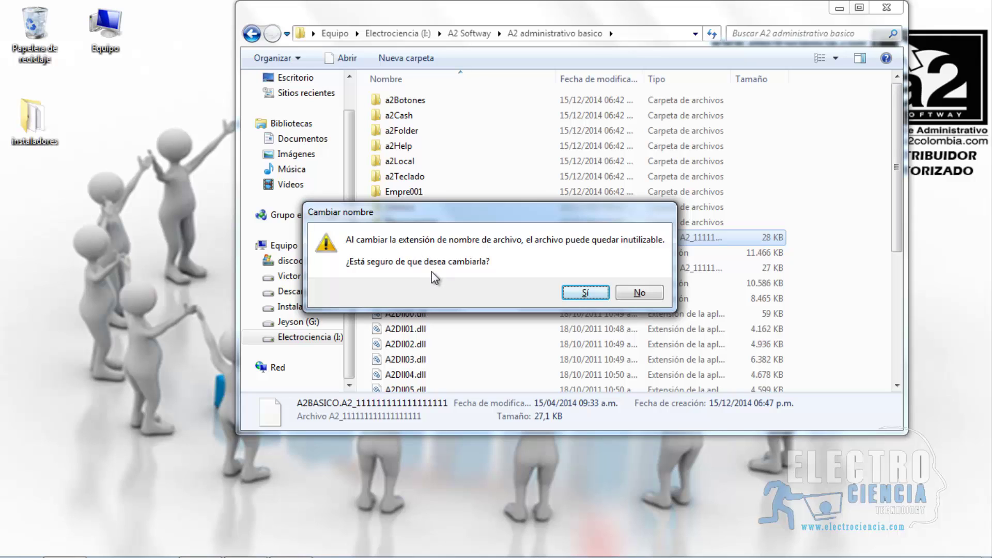
{"action": "left_click", "coordinate": [580, 294]}
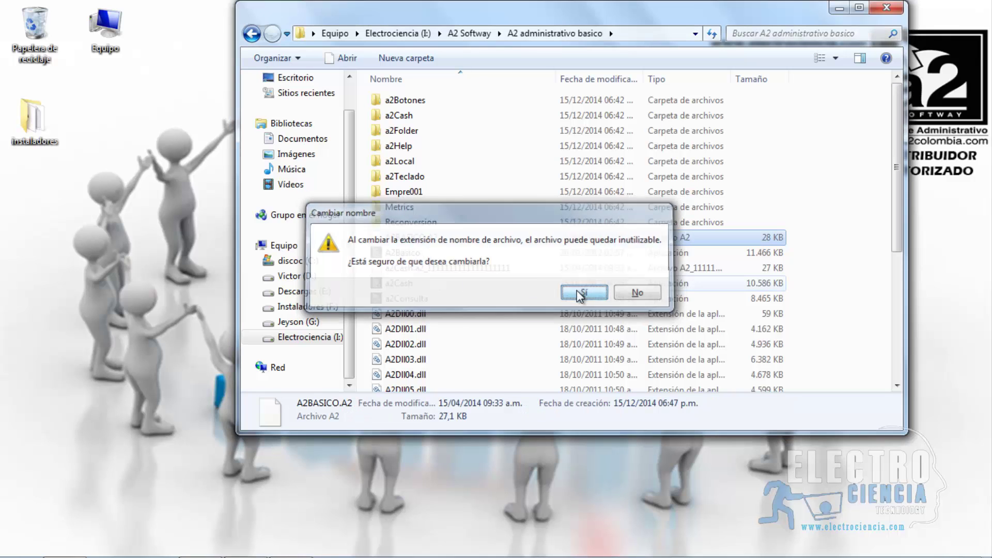
- Rename the pasted a2Cash license file to a2Cash.a2, accepting the extension change
{"action": "right_click", "coordinate": [414, 270]}
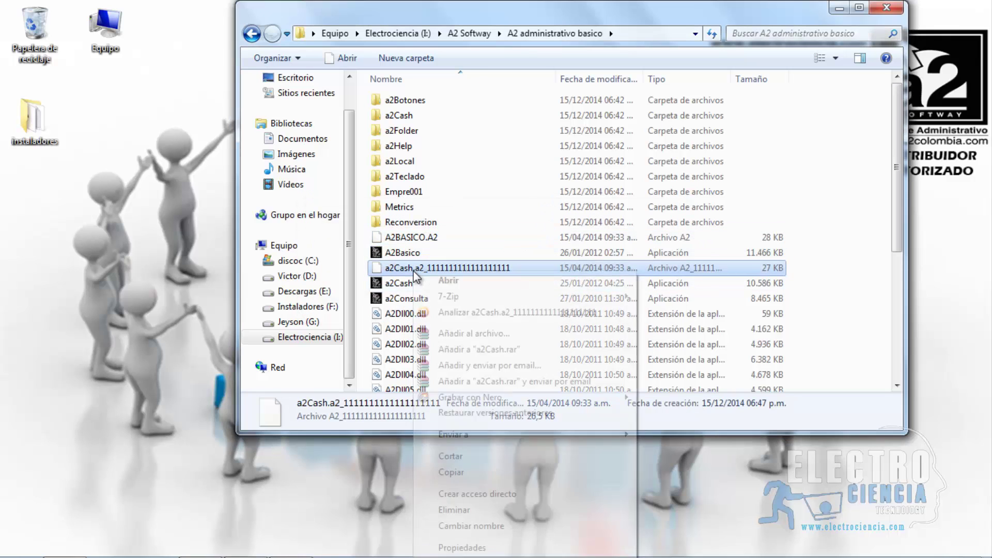
{"action": "left_click", "coordinate": [480, 527]}
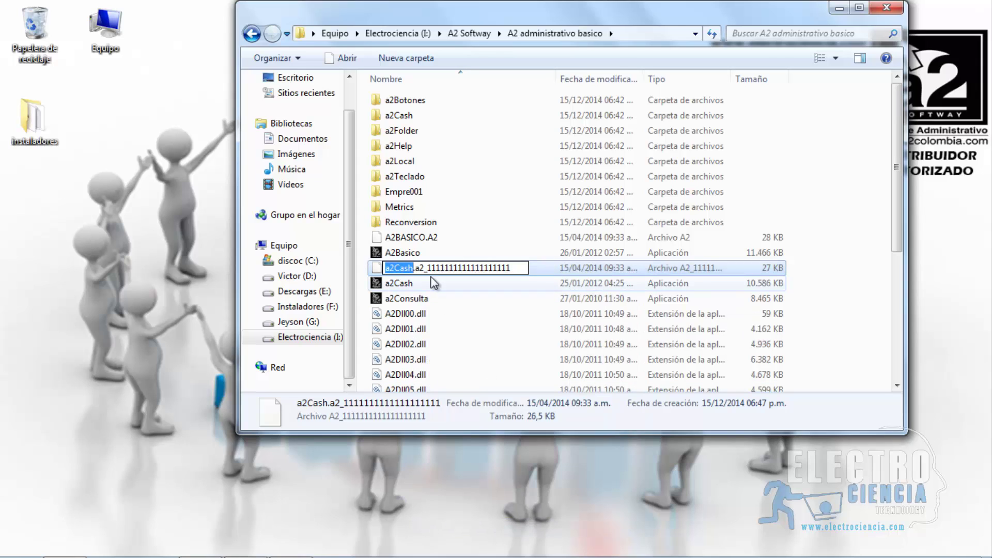
{"action": "left_click_drag", "start_coordinate": [424, 268], "coordinate": [563, 284]}
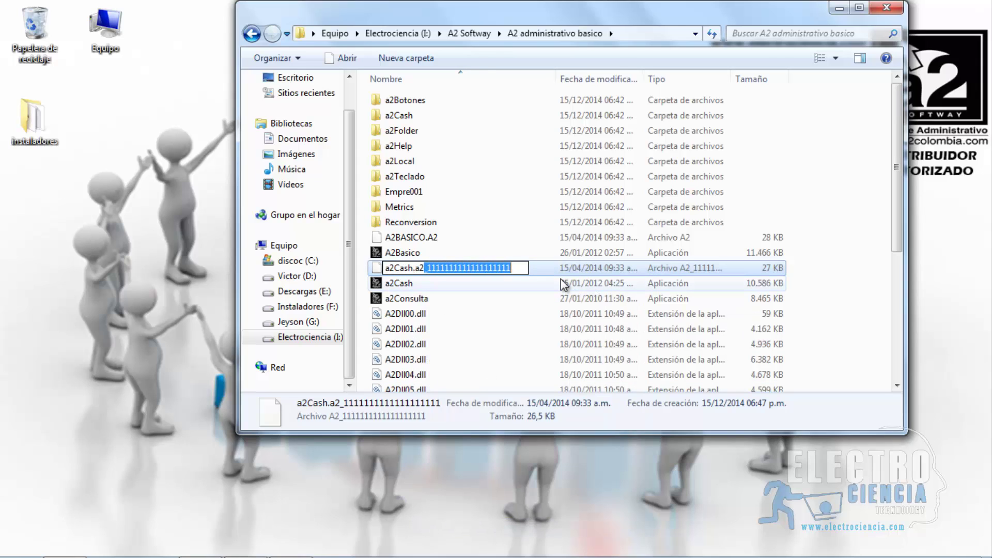
{"action": "key", "text": "BackSpace"}
{"action": "key", "text": "Return"}
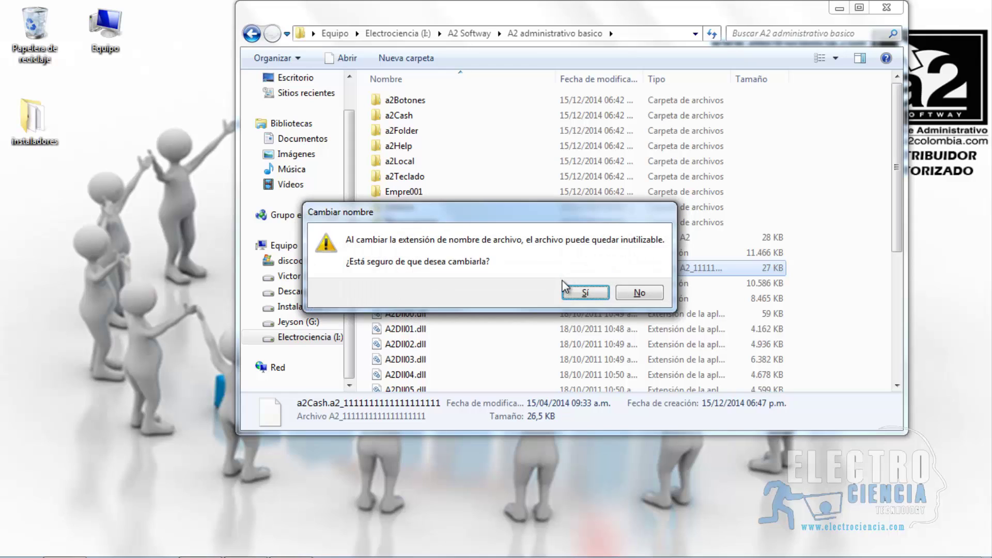
{"action": "left_click", "coordinate": [571, 288]}
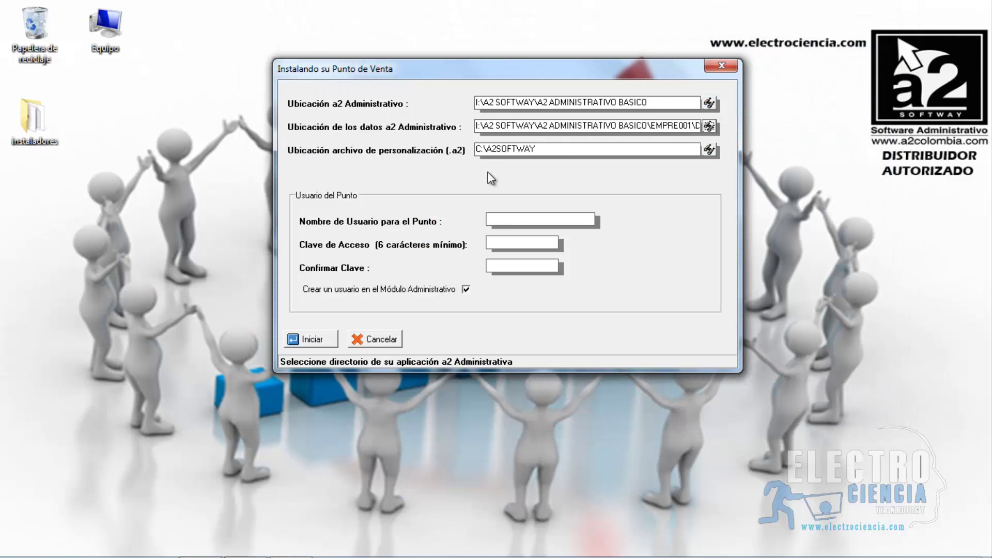
- Set the .a2 personalization file location in the Punto de Venta setup to I:\A2 Softway\A2 administrativo basico
{"action": "left_click", "coordinate": [710, 149]}
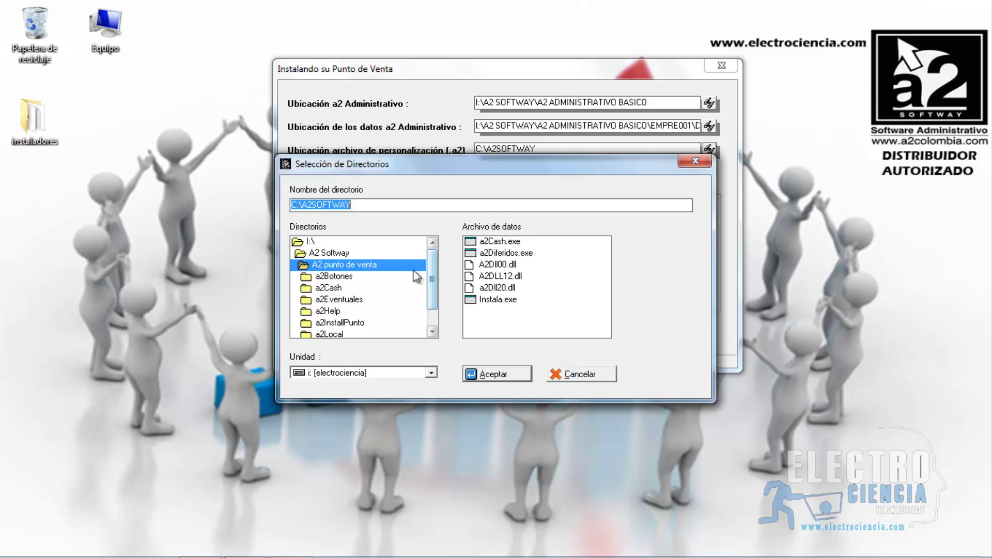
{"action": "double_click", "coordinate": [309, 253]}
{"action": "double_click", "coordinate": [310, 243]}
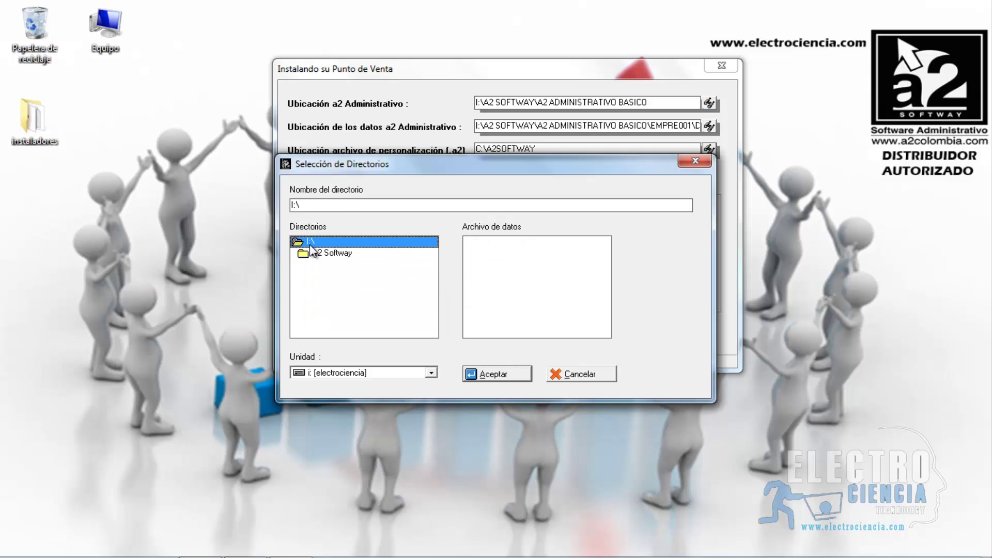
{"action": "double_click", "coordinate": [319, 255]}
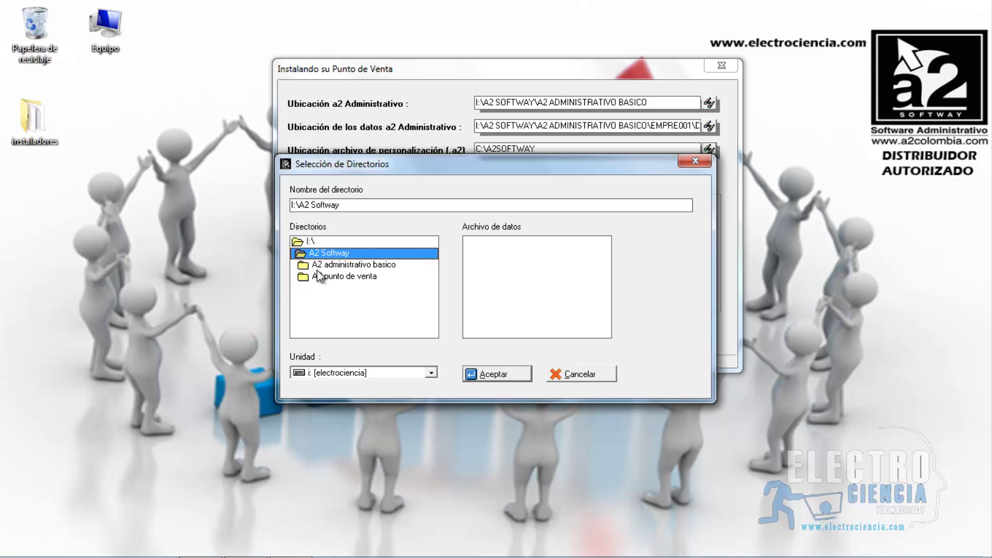
{"action": "double_click", "coordinate": [322, 265]}
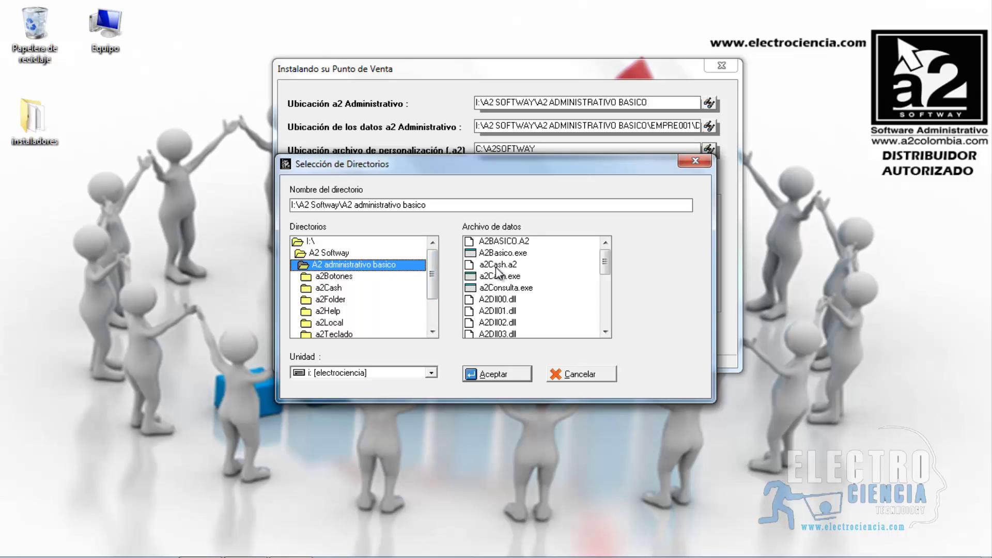
{"action": "left_click", "coordinate": [489, 372]}
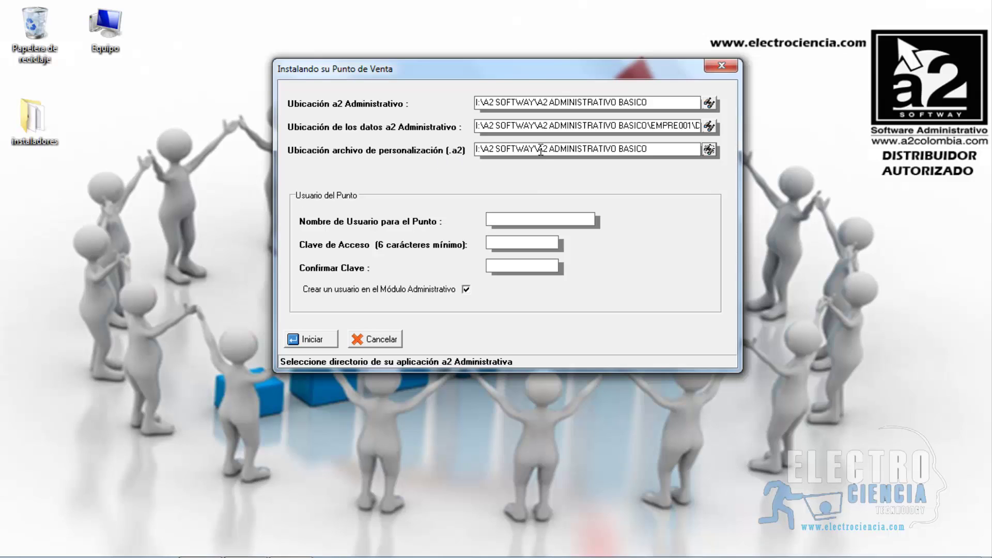
- Define the point user CAJERO1 with its access password, without creating a user in the Módulo Administrativo, and run the installation
{"action": "left_click", "coordinate": [514, 218]}
{"action": "type", "text": "CAJERO1"}
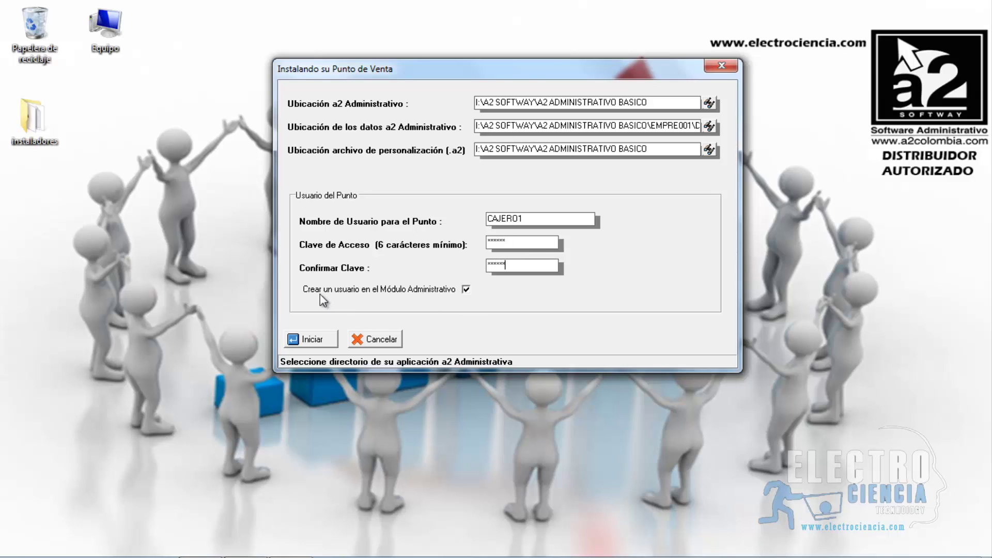
{"action": "left_click", "coordinate": [467, 290]}
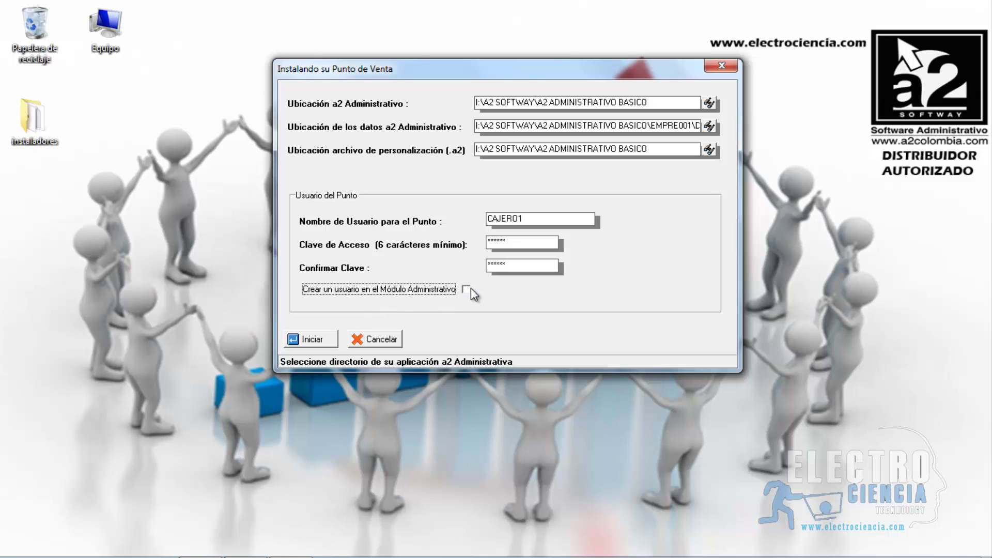
{"action": "left_click", "coordinate": [321, 337]}
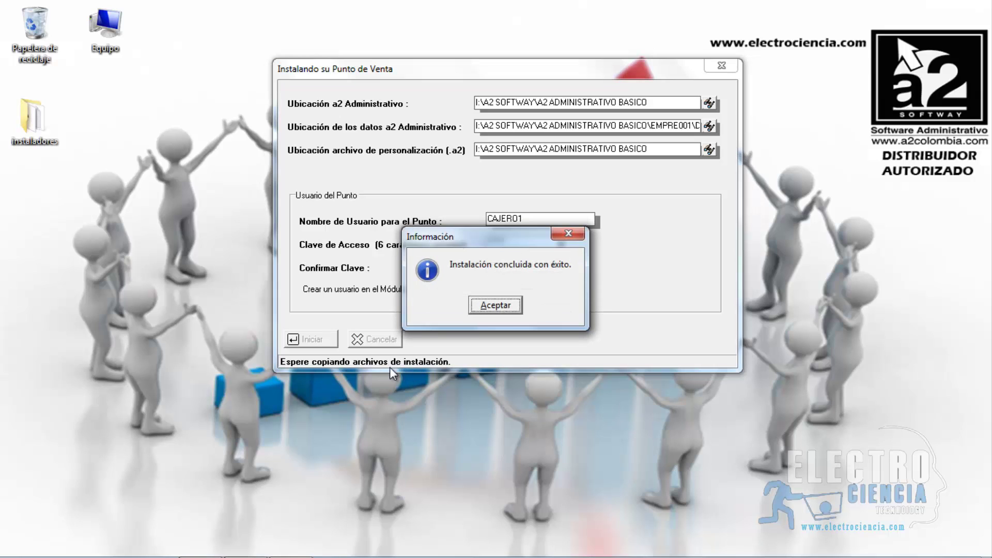
{"action": "left_click", "coordinate": [494, 305]}
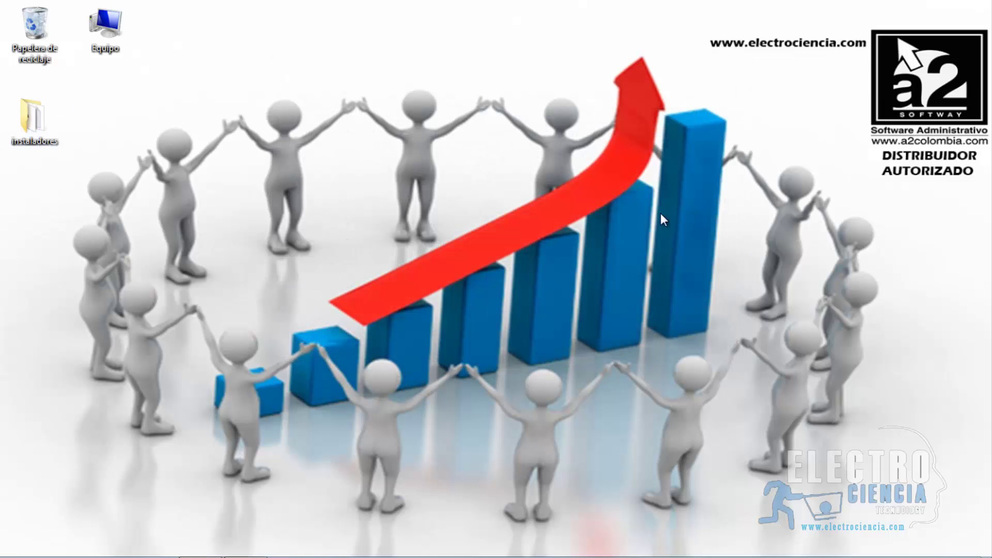
- Launch the A2Basico application from I:\A2 Softway\A2 administrativo basico
{"action": "double_click", "coordinate": [111, 34]}
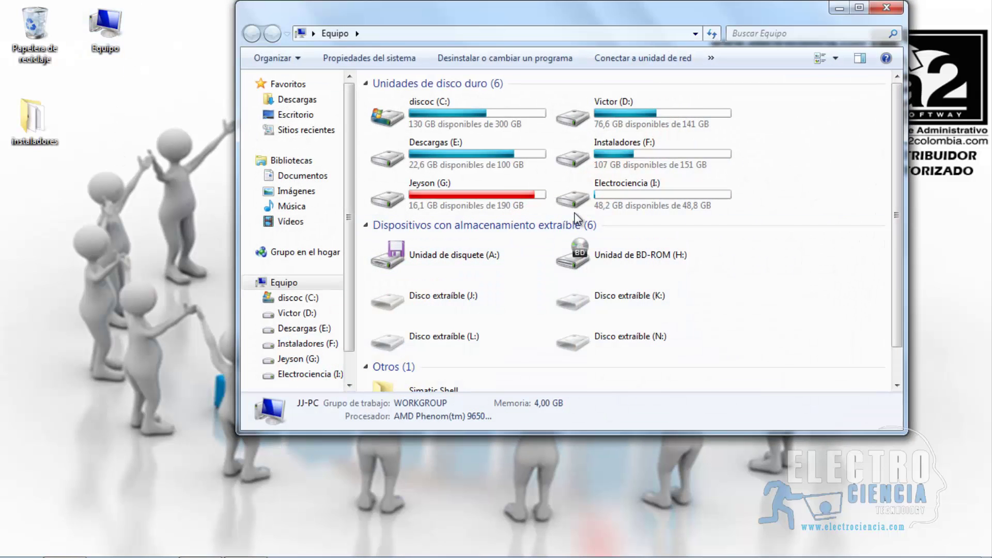
{"action": "left_click", "coordinate": [603, 196]}
{"action": "double_click", "coordinate": [602, 194]}
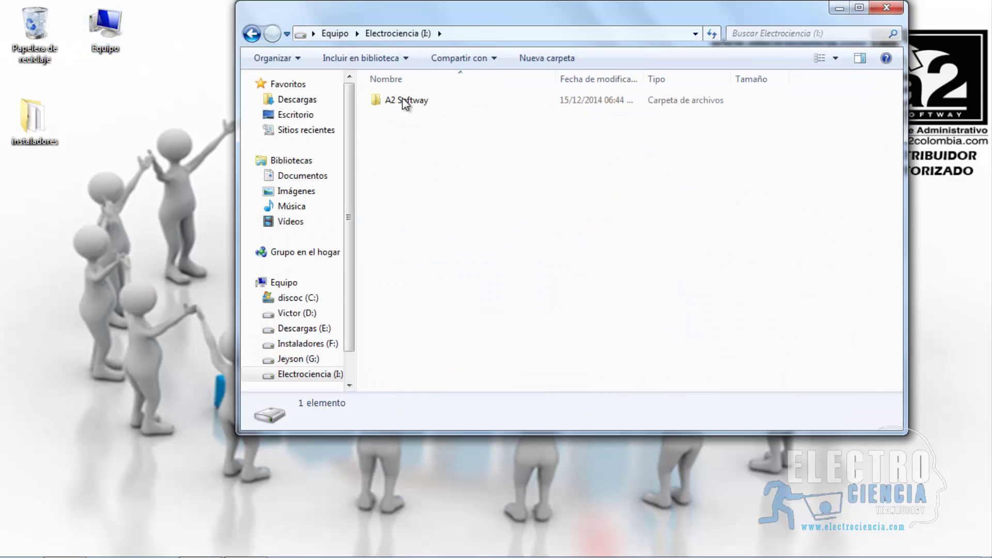
{"action": "double_click", "coordinate": [402, 100]}
{"action": "left_click", "coordinate": [420, 106]}
{"action": "double_click", "coordinate": [420, 106]}
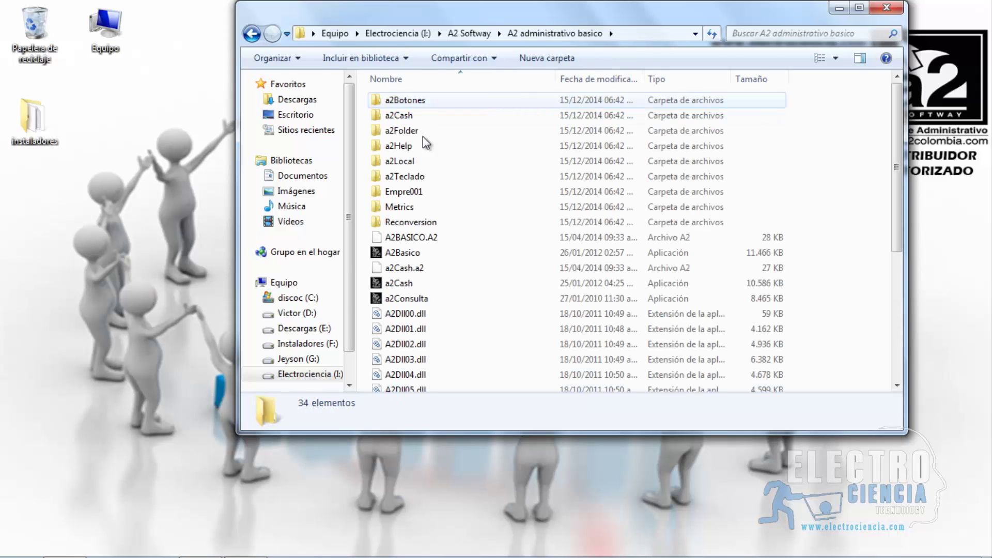
{"action": "double_click", "coordinate": [399, 254]}
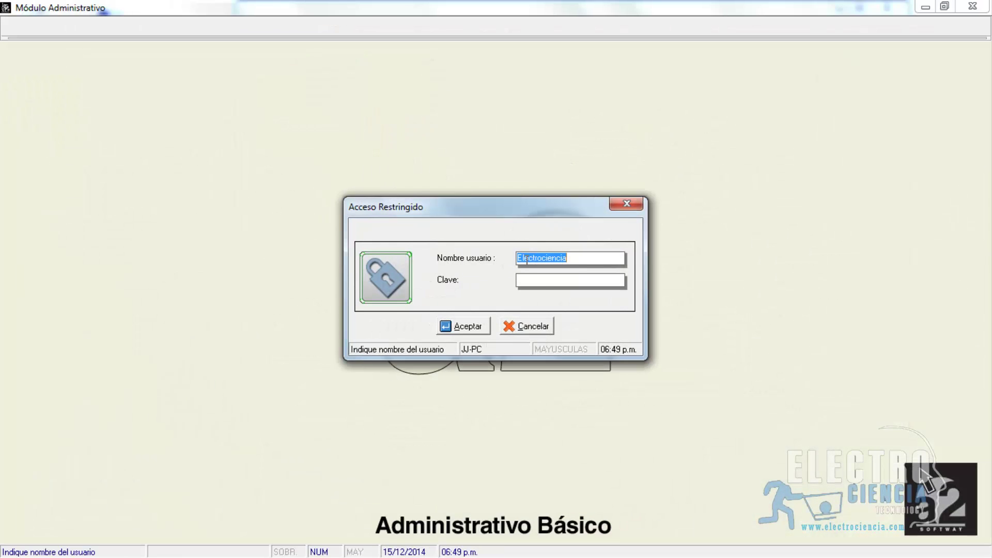
- Log in to the Módulo Administrativo as master with the user's password
{"action": "type", "text": "master"}
{"action": "key", "text": "Return"}
{"action": "type", "text": "****"}
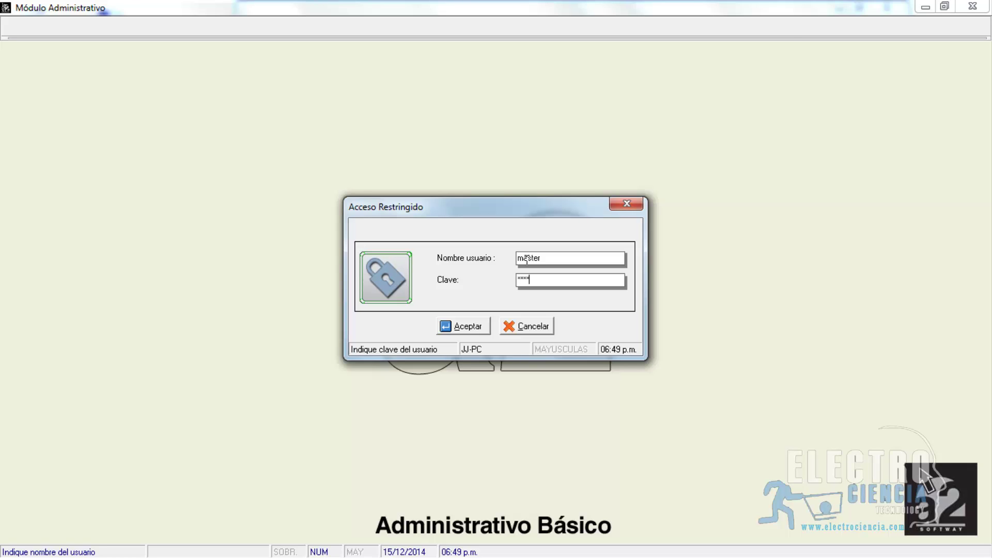
{"action": "key", "text": "Return"}
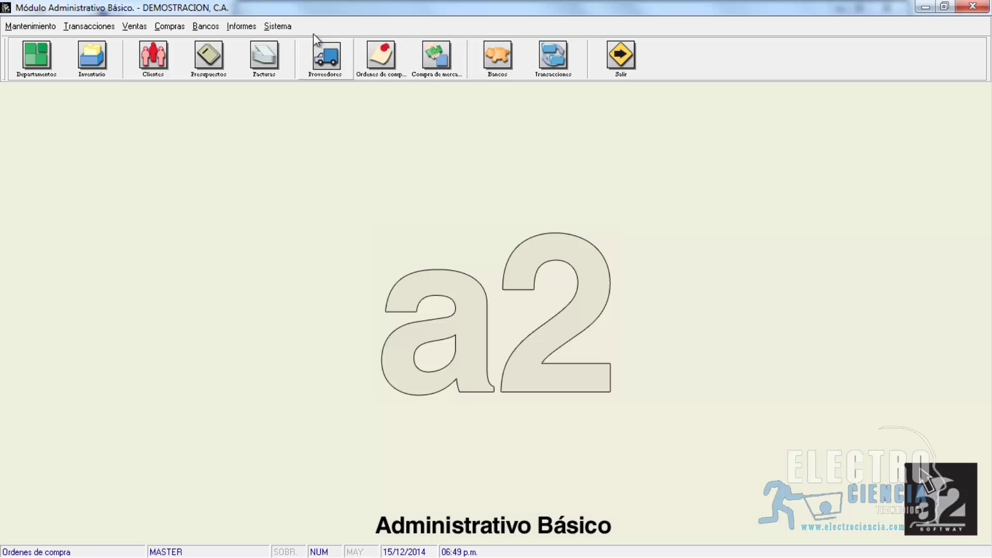
- Open the a2 Administrativo Básico about information and register the license of use
{"action": "left_click", "coordinate": [273, 26]}
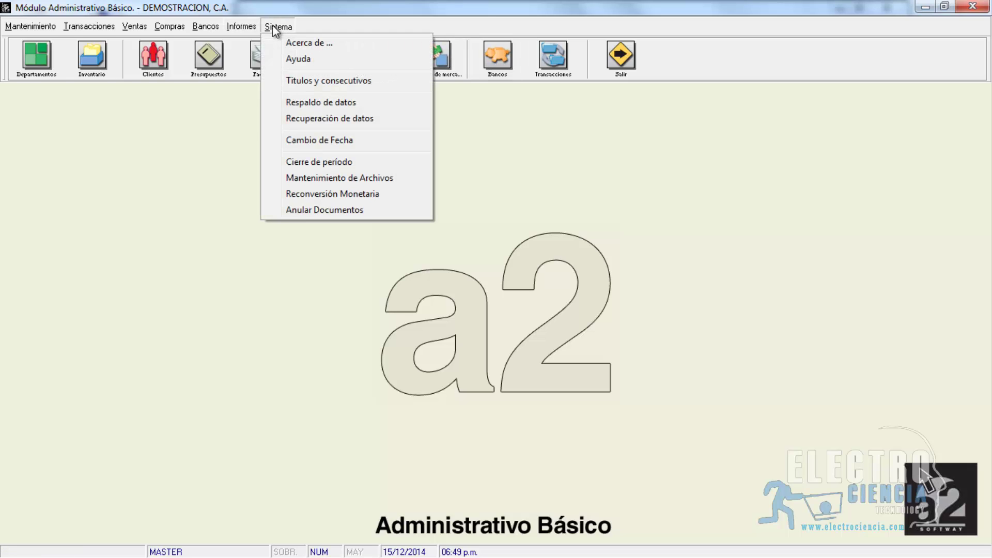
{"action": "left_click", "coordinate": [286, 39]}
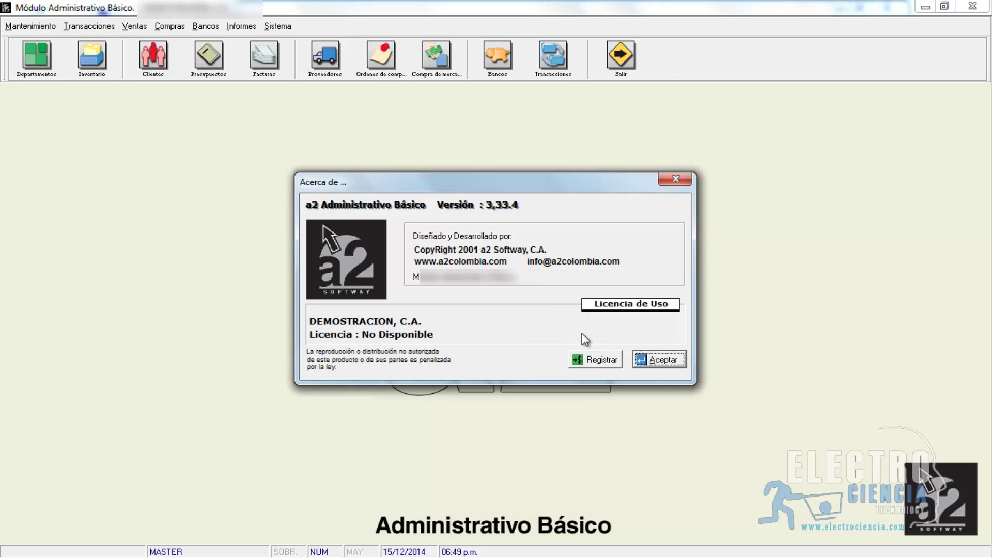
{"action": "left_click", "coordinate": [587, 362]}
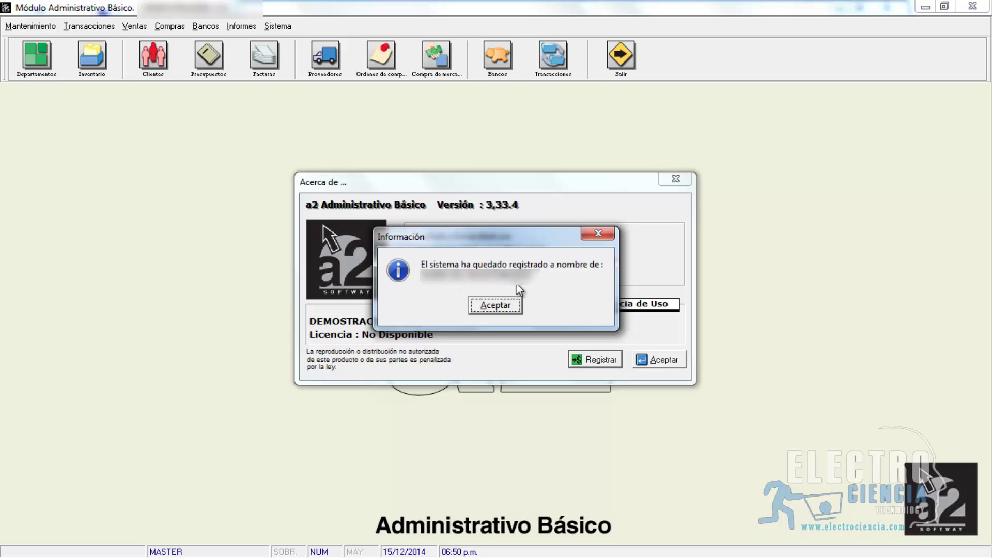
- Acknowledge the completed registration and check the license of use in the a2 Administrativo Básico about information
{"action": "left_click", "coordinate": [492, 305]}
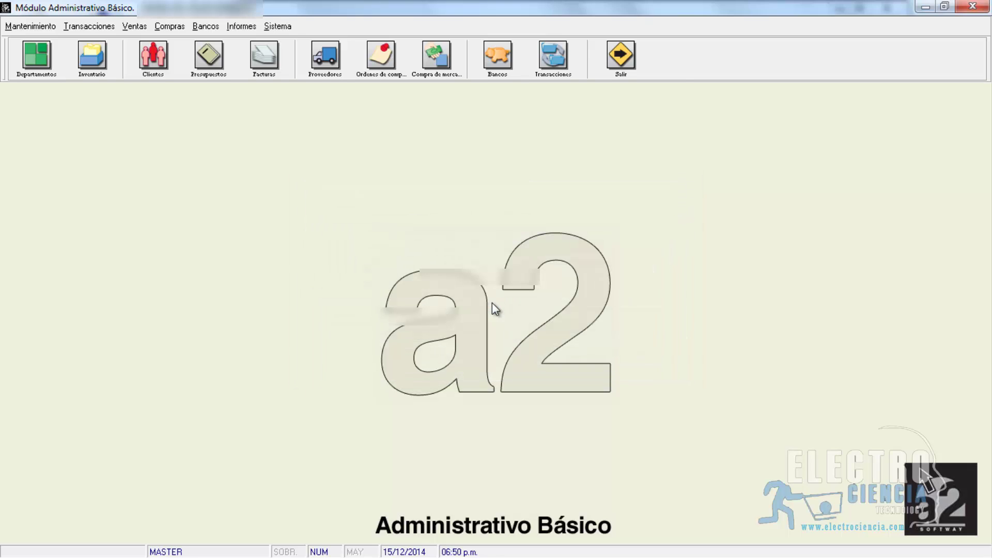
{"action": "left_click", "coordinate": [269, 28]}
{"action": "left_click", "coordinate": [270, 42]}
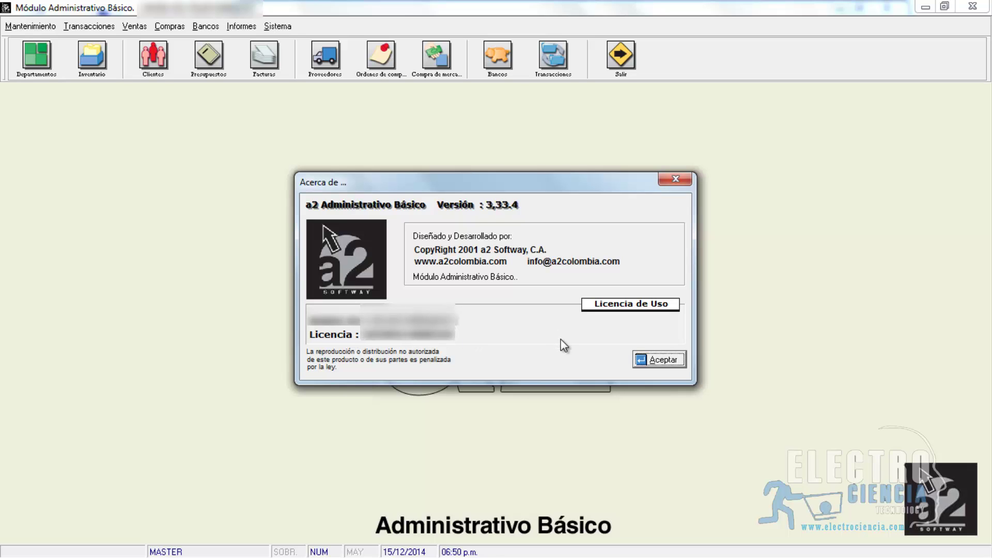
{"action": "left_click", "coordinate": [671, 357]}
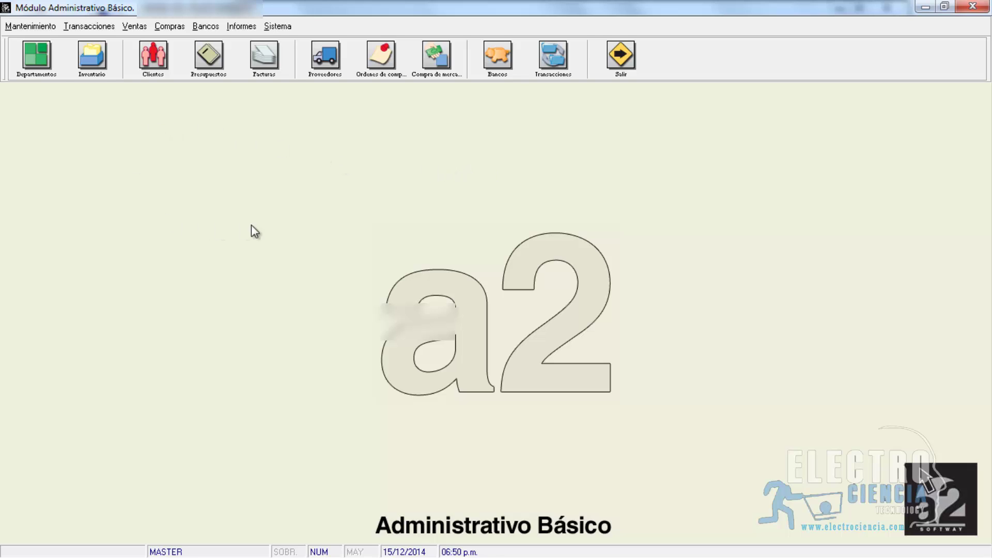
{"action": "left_click", "coordinate": [56, 29]}
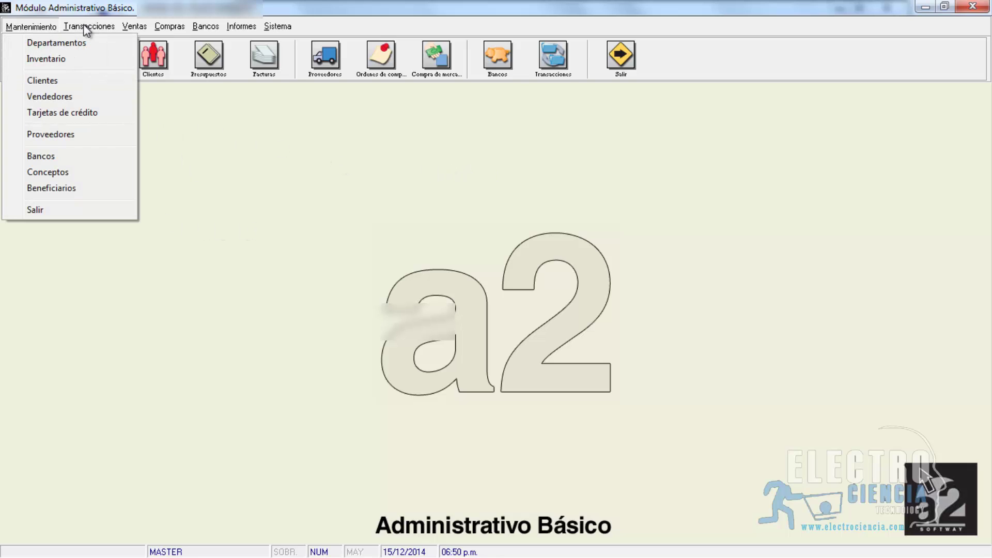
{"action": "mouse_move", "coordinate": [87, 24]}
{"action": "mouse_move", "coordinate": [180, 29]}
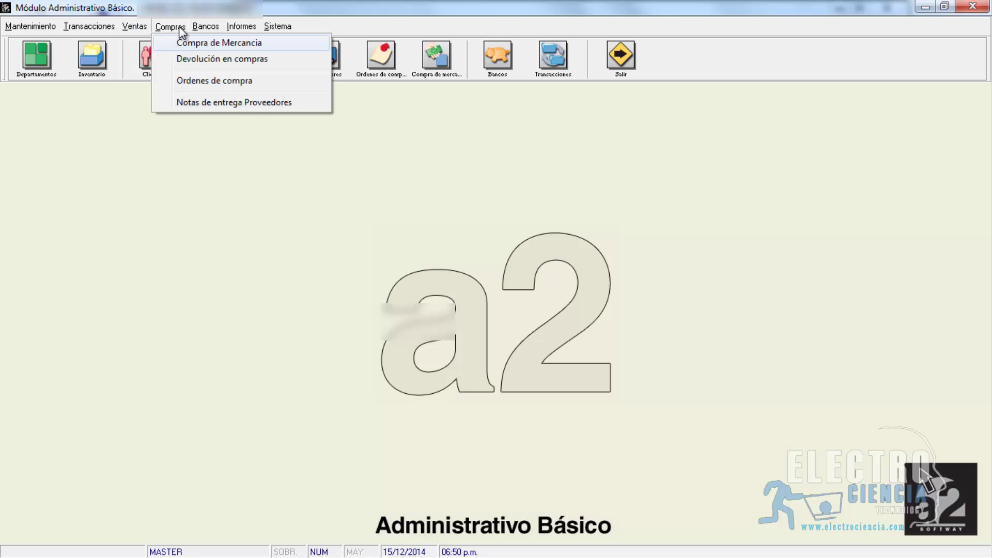
{"action": "mouse_move", "coordinate": [299, 24]}
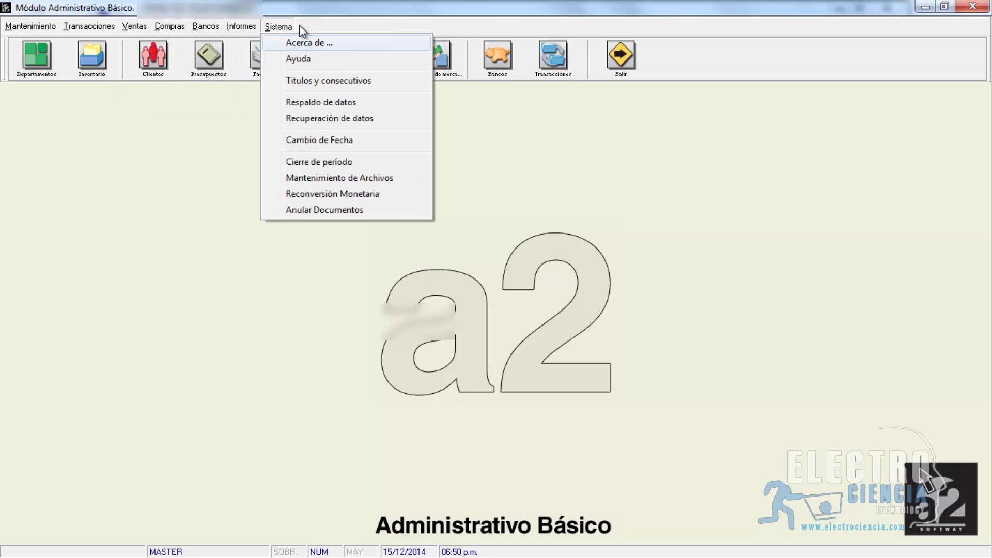
{"action": "left_click", "coordinate": [127, 131]}
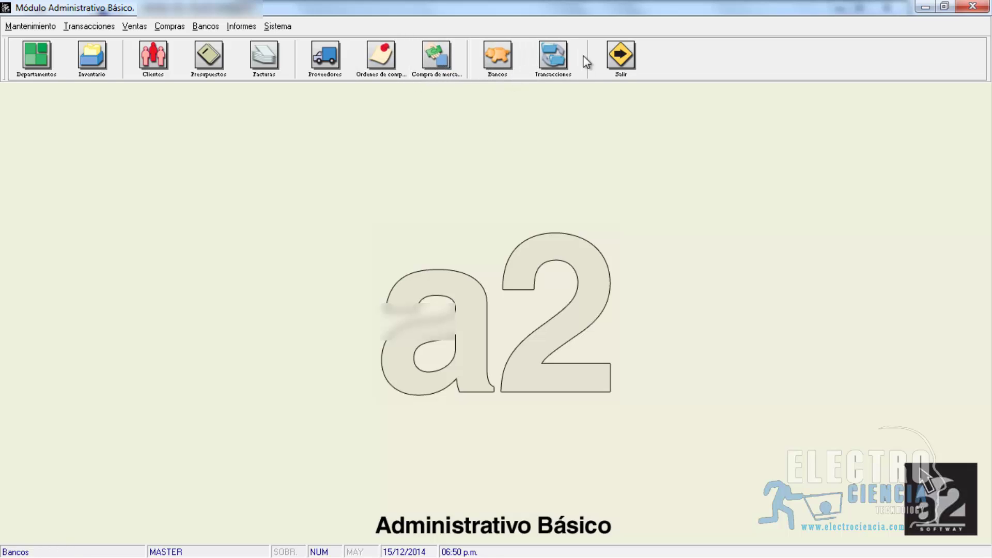
- Exit the Módulo Administrativo and launch the a2Cash application from the A2 administrativo basico folder
{"action": "left_click", "coordinate": [611, 66]}
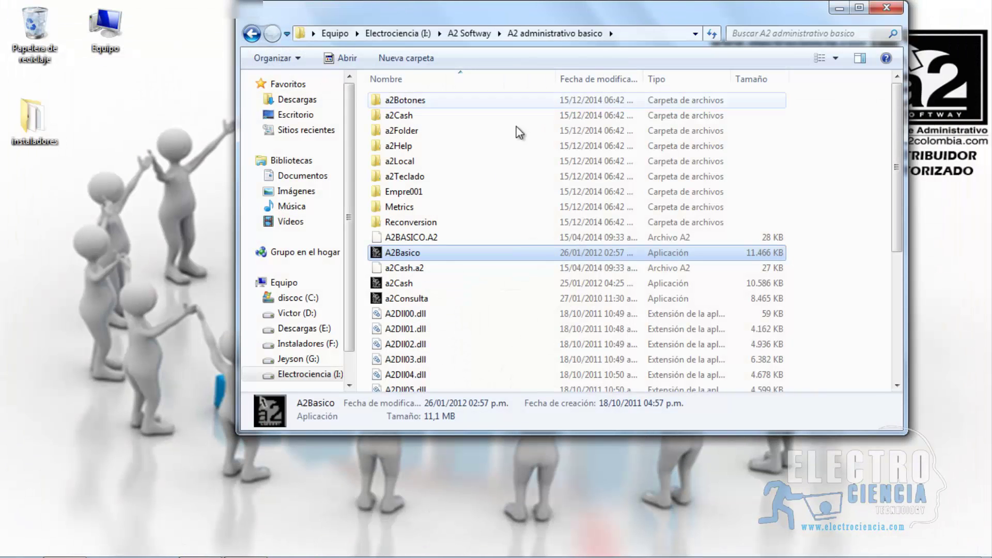
{"action": "left_click", "coordinate": [397, 287]}
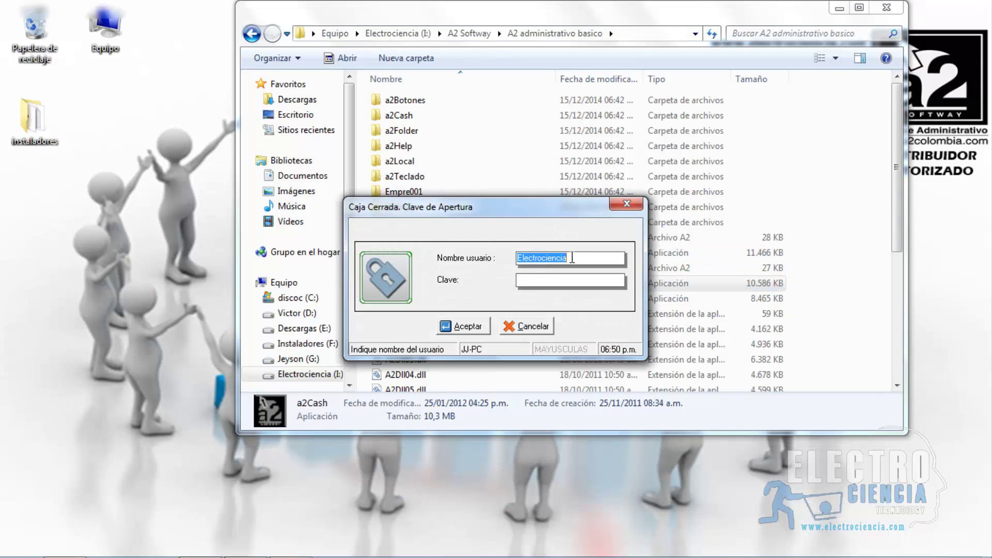
{"action": "key", "text": "Return"}
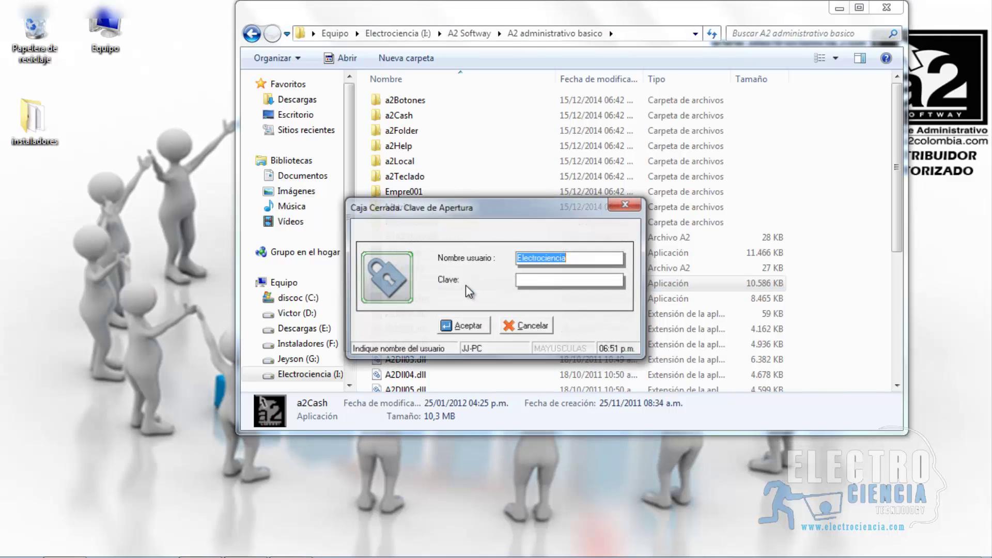
- Log in to a2 Punto de Venta as master with the user's password
{"action": "type", "text": "master"}
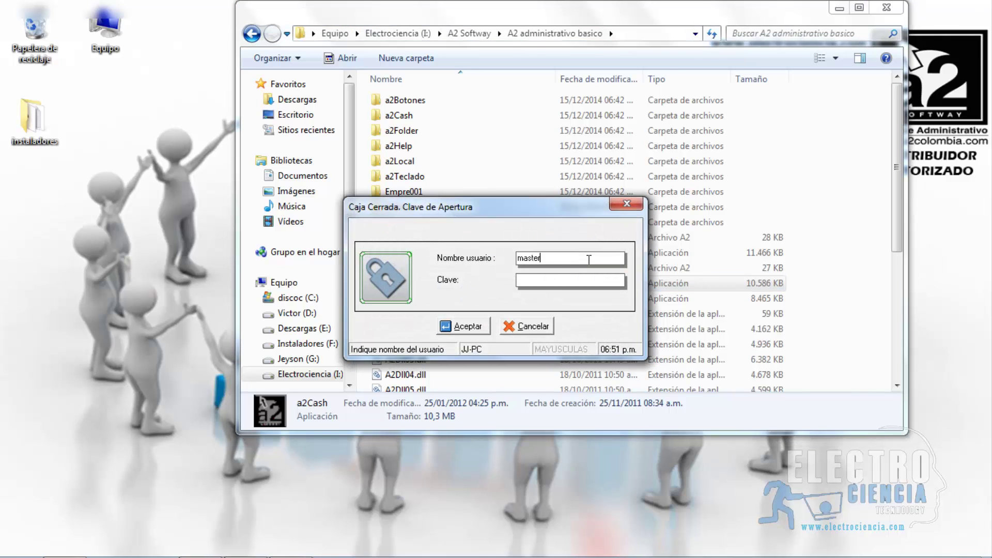
{"action": "key", "text": "Tab"}
{"action": "type", "text": "****"}
{"action": "left_click", "coordinate": [481, 325]}
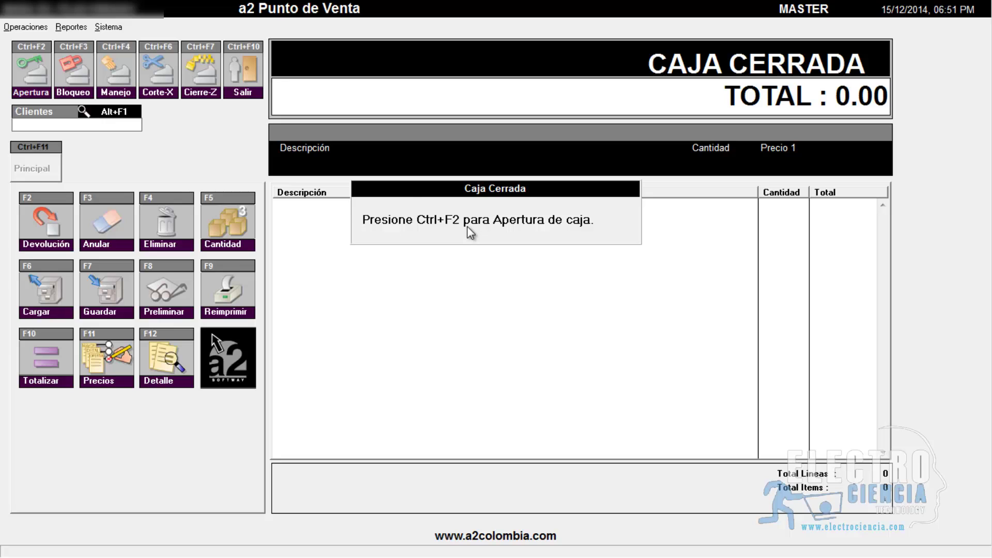
- Open the cash register for the VESPERTINO "A" shift with an opening amount of 250000
{"action": "key", "text": "ctrl+F2"}
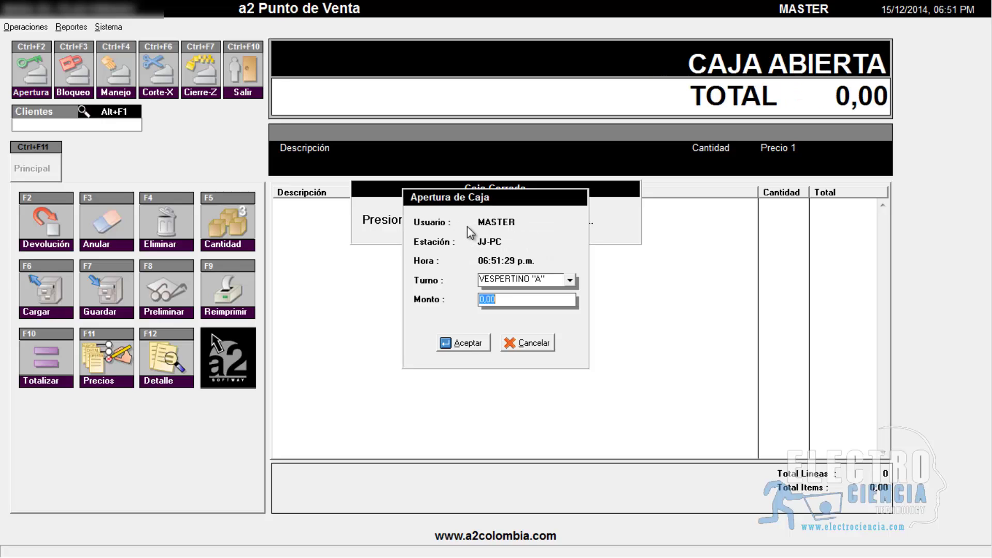
{"action": "left_click", "coordinate": [569, 280]}
{"action": "left_click", "coordinate": [545, 313]}
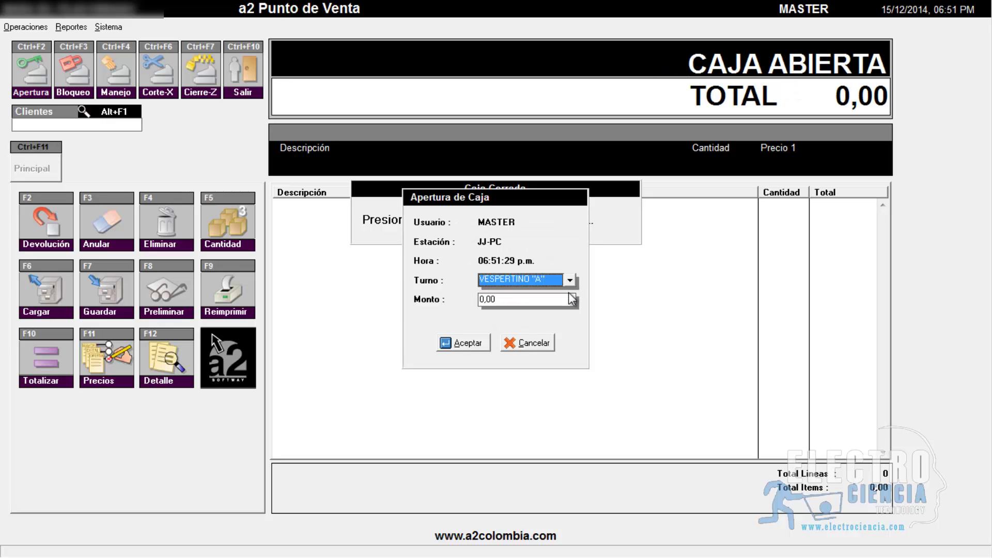
{"action": "left_click", "coordinate": [513, 301]}
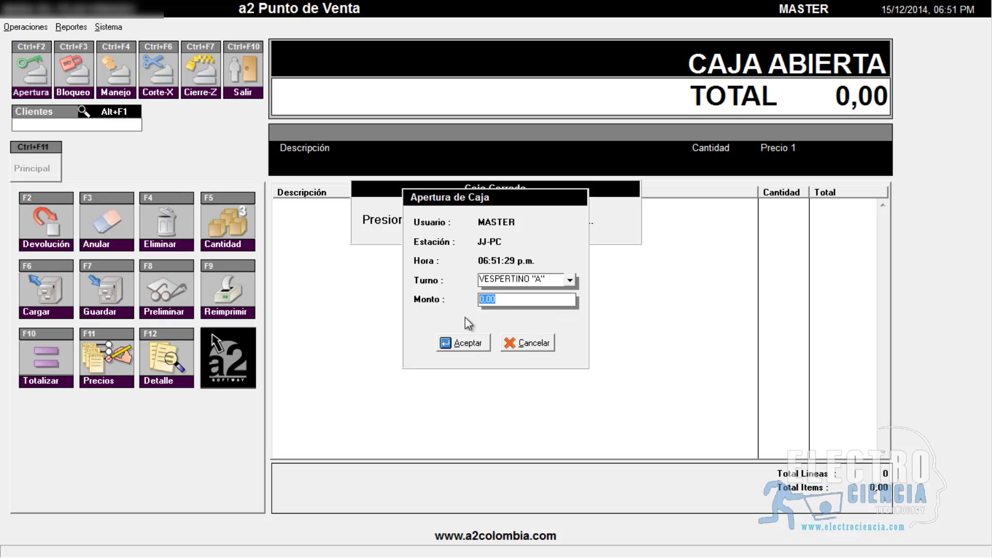
{"action": "type", "text": "250000"}
{"action": "left_click", "coordinate": [466, 343]}
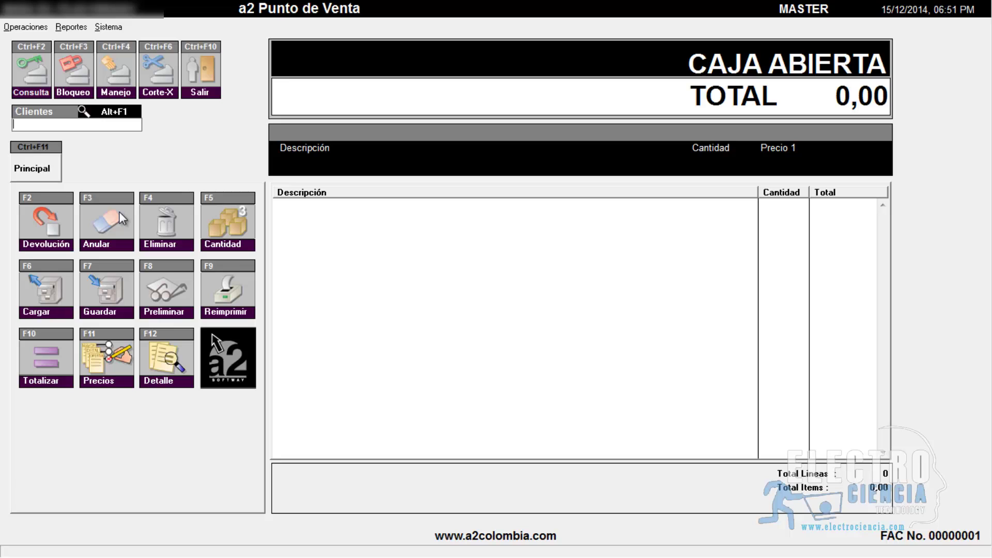
{"action": "left_click", "coordinate": [22, 28]}
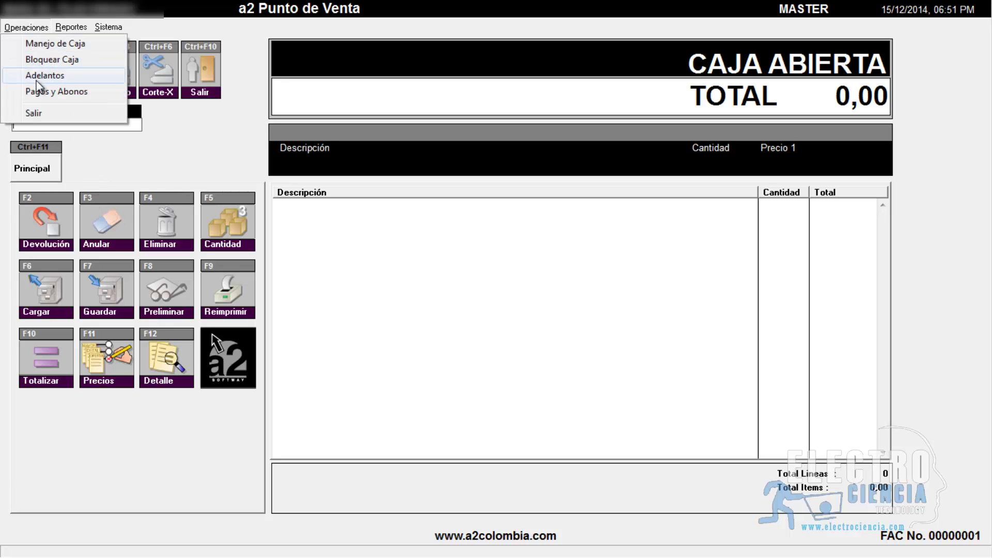
{"action": "mouse_move", "coordinate": [63, 30]}
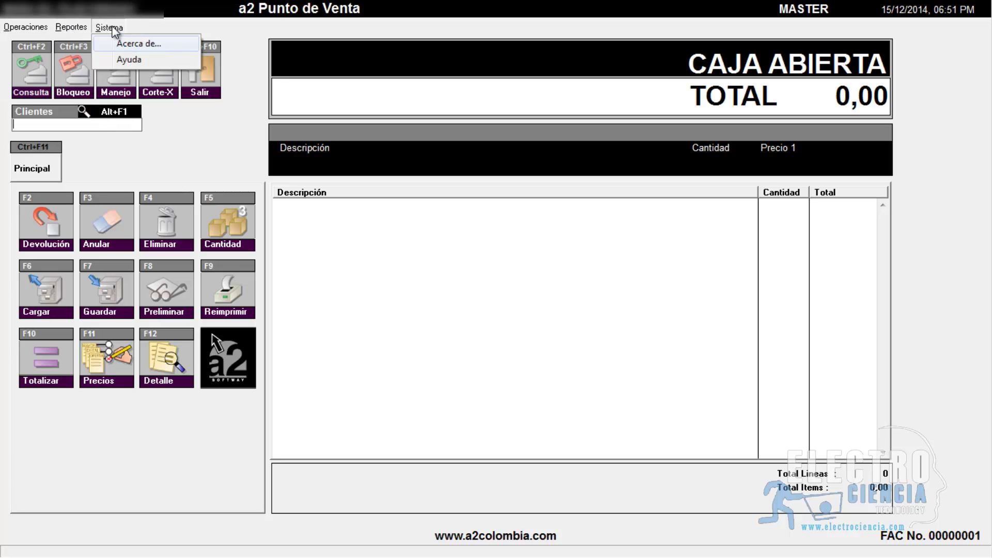
{"action": "left_click", "coordinate": [135, 129]}
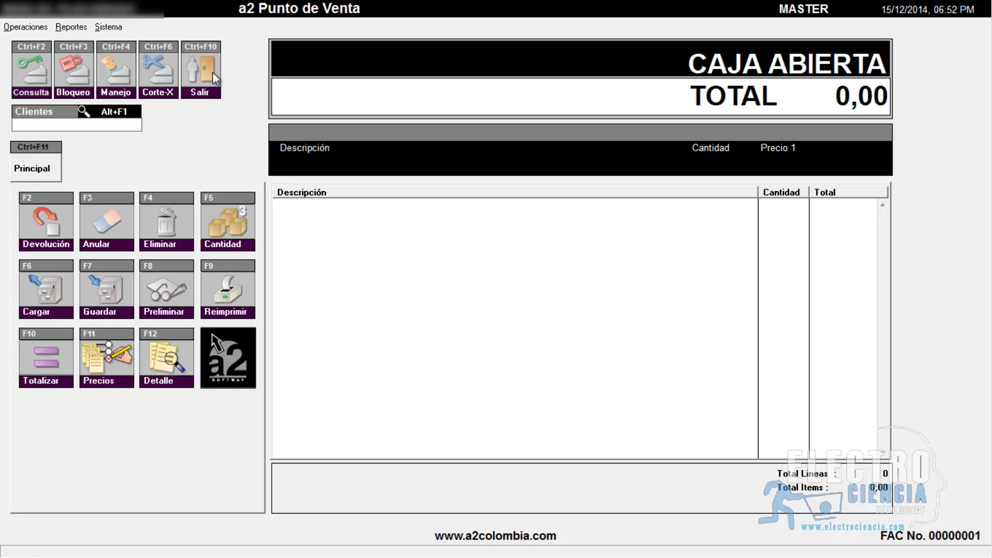
{"action": "left_click", "coordinate": [106, 28]}
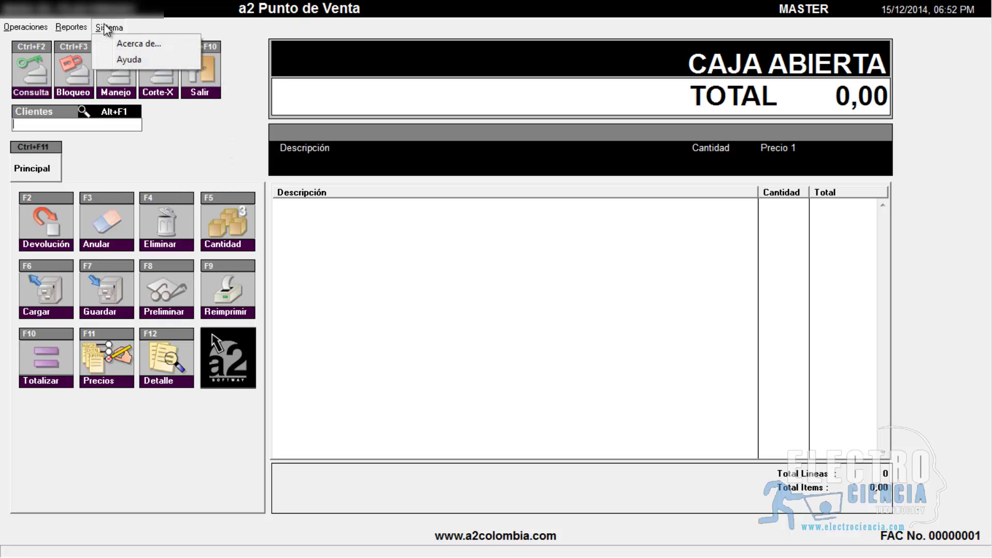
{"action": "key", "text": "Escape"}
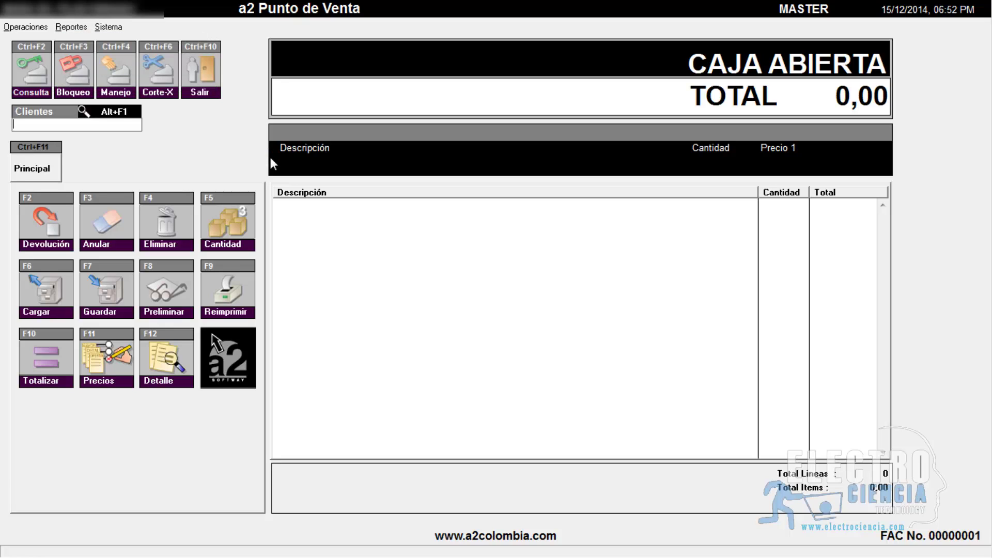
- Exit a2 Punto de Venta
{"action": "key", "text": "ctrl+F10"}
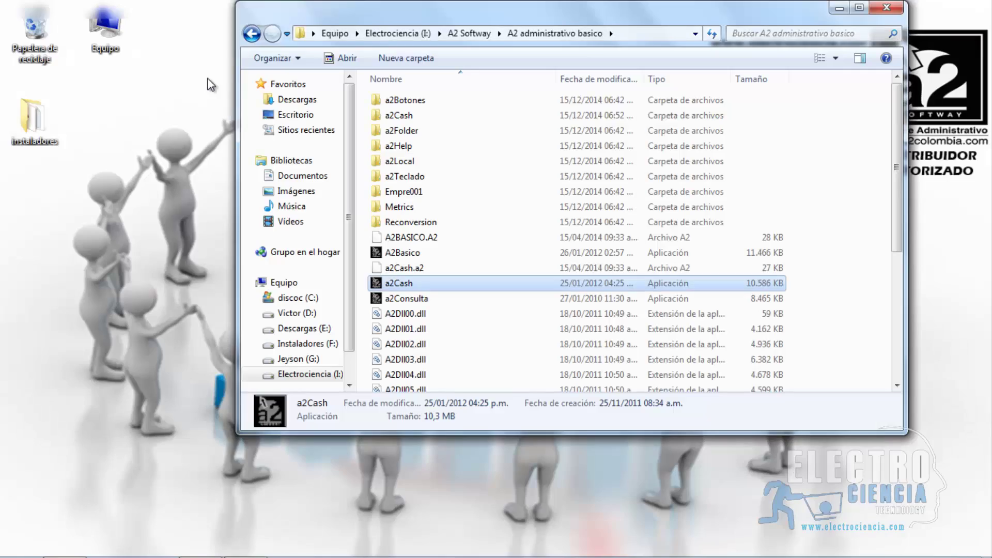